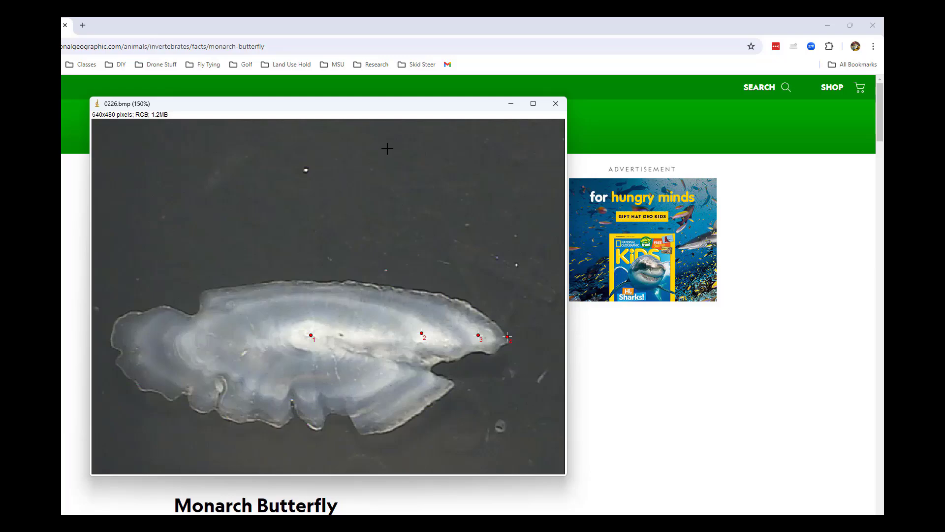
{"action": "key", "text": "ctrl+bracketright"}
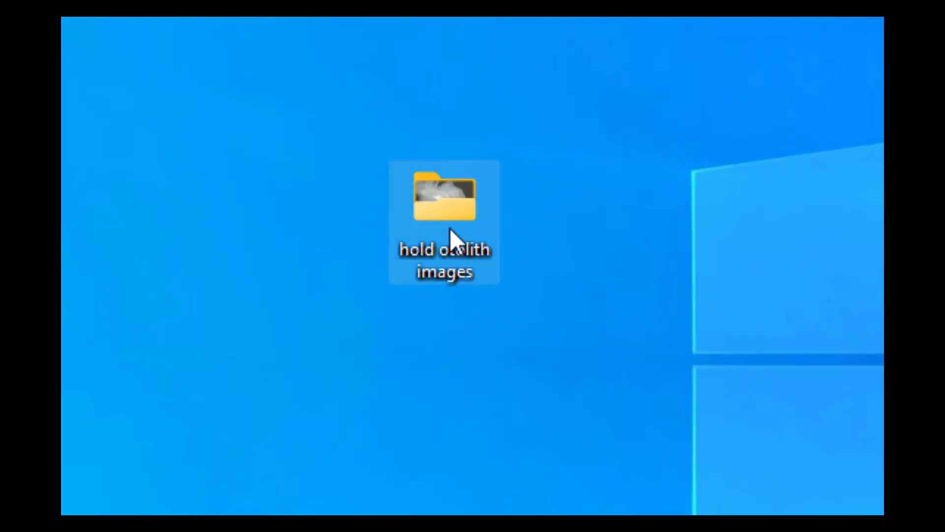
Open the "hold otolith images" folder on the desktop and look through its bitmap images
{"action": "double_click", "coordinate": [450, 228]}
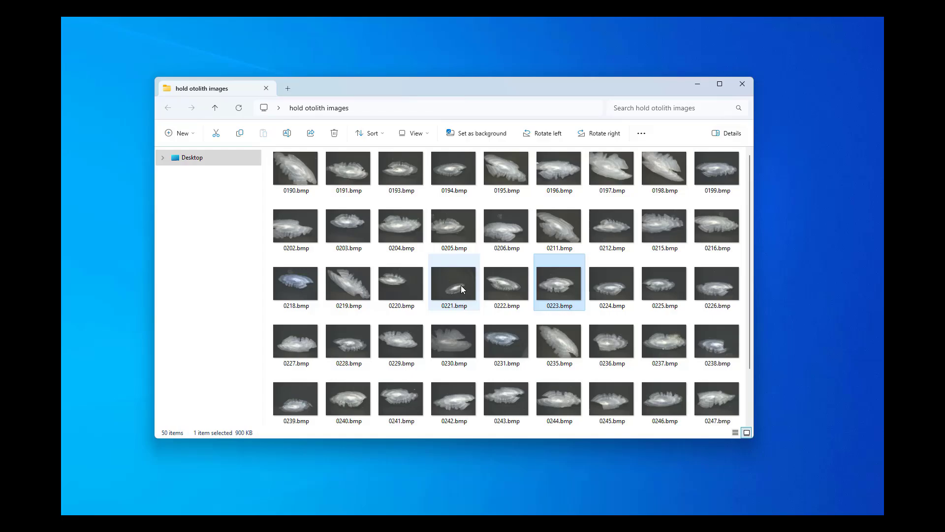
{"action": "scroll", "coordinate": [461, 285], "scroll_direction": "down", "scroll_amount": 1}
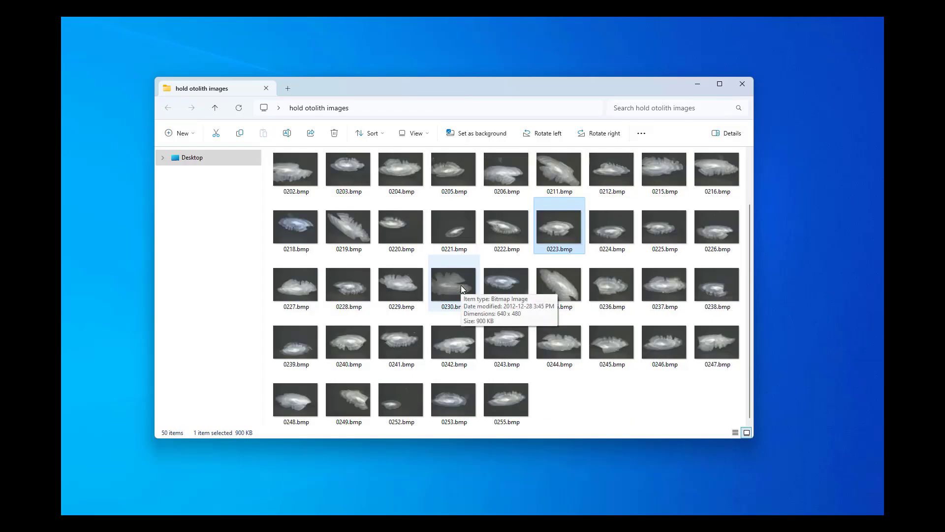
{"action": "scroll", "coordinate": [461, 289], "scroll_direction": "up", "scroll_amount": 1}
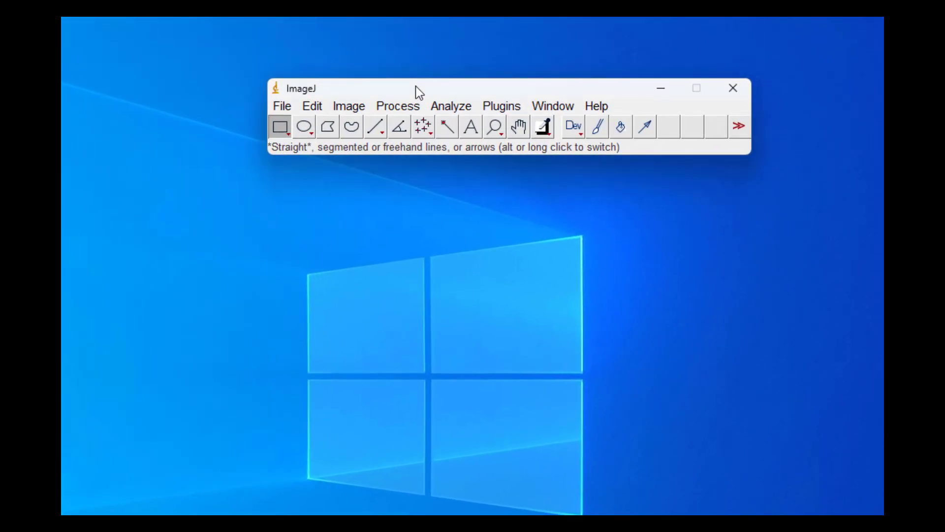
Open the Set Measurements options in ImageJ
{"action": "left_click", "coordinate": [462, 109]}
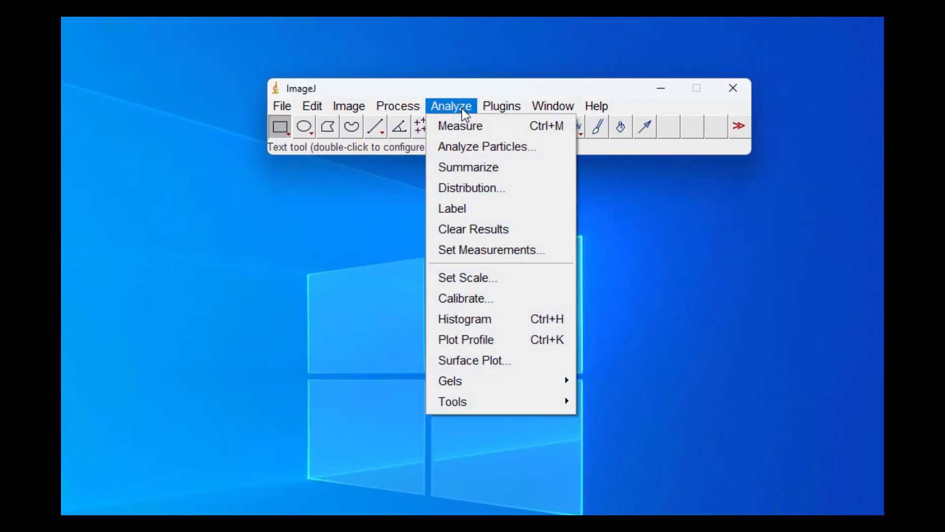
{"action": "left_click", "coordinate": [480, 252]}
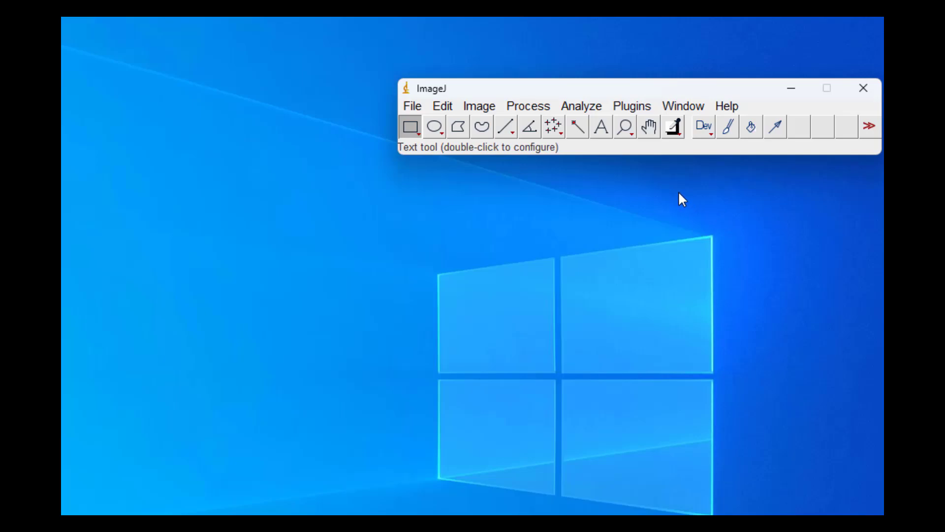
Install the macro file BackCalculateOtolith_V2.txt from the macros folder
{"action": "left_click", "coordinate": [634, 106]}
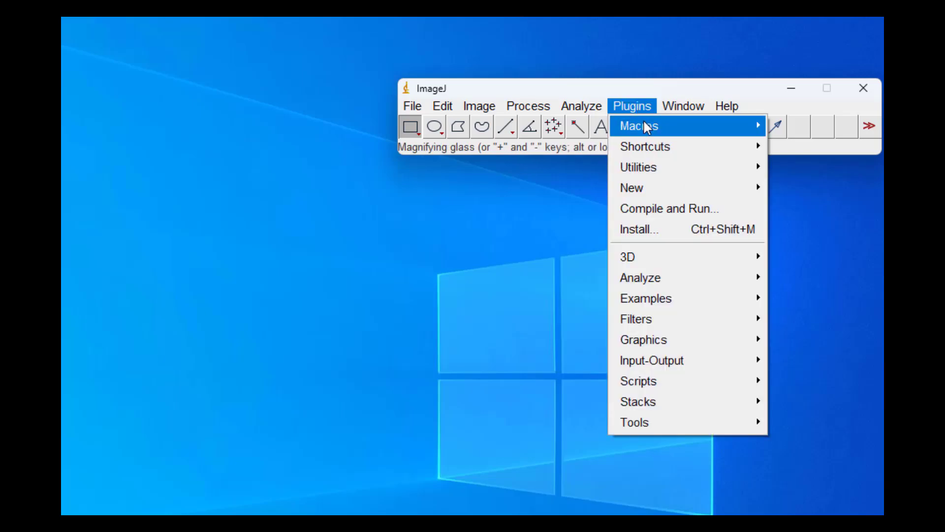
{"action": "mouse_move", "coordinate": [644, 126]}
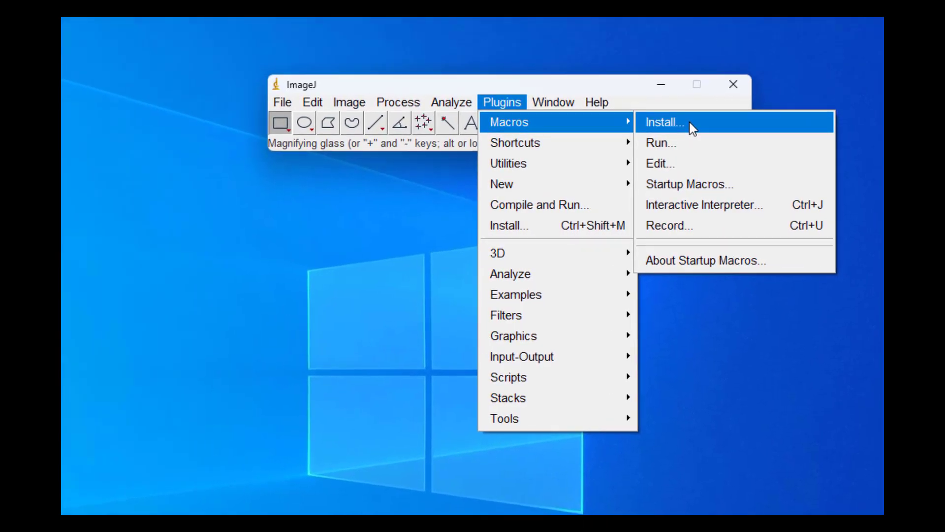
{"action": "left_click", "coordinate": [606, 126]}
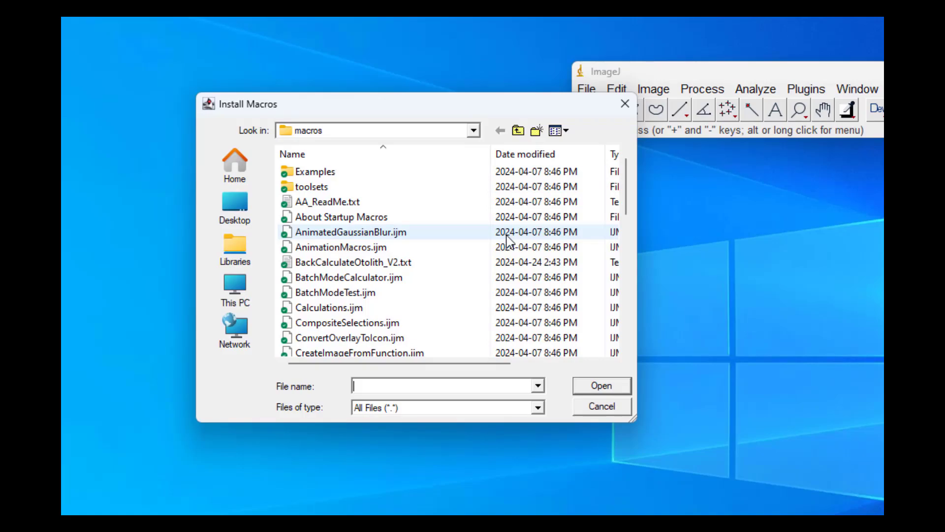
{"action": "left_click", "coordinate": [374, 265]}
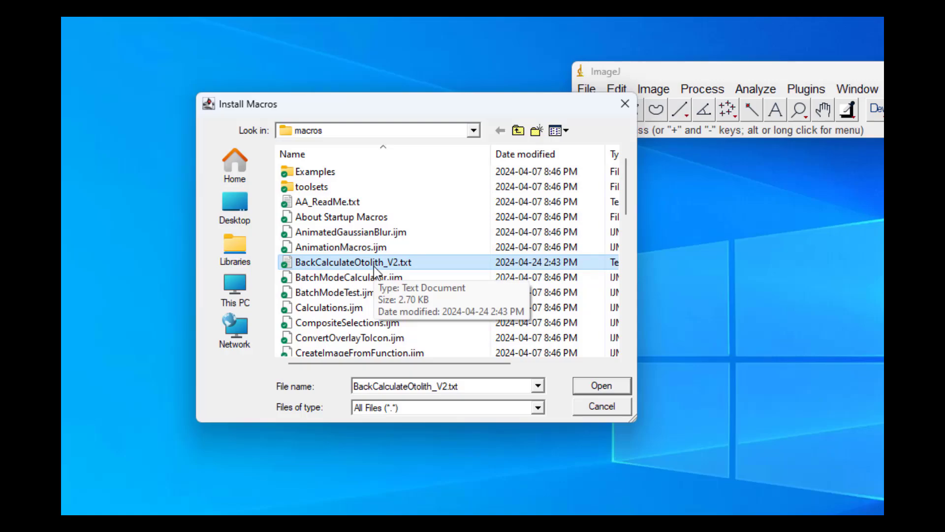
{"action": "left_click", "coordinate": [602, 386]}
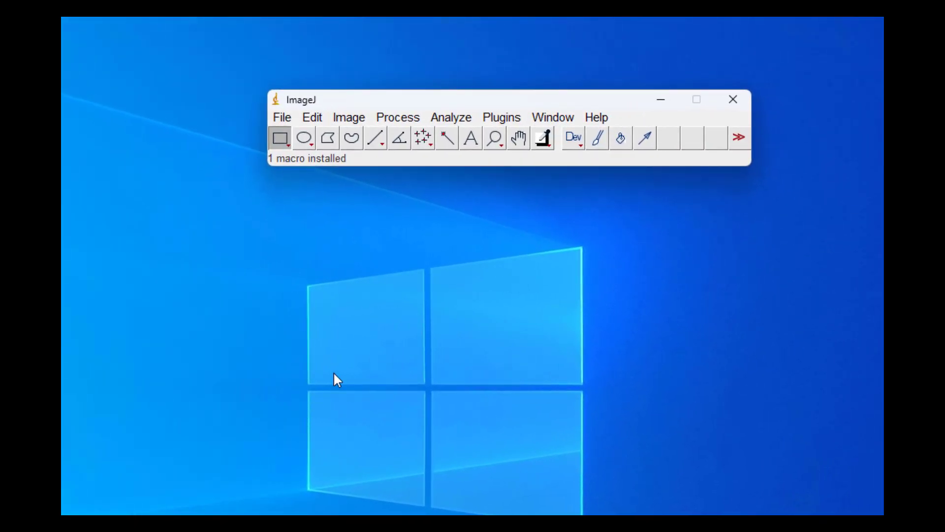
Check the list of available macros for the newly installed otolith macro
{"action": "left_click", "coordinate": [502, 117]}
{"action": "mouse_move", "coordinate": [505, 134]}
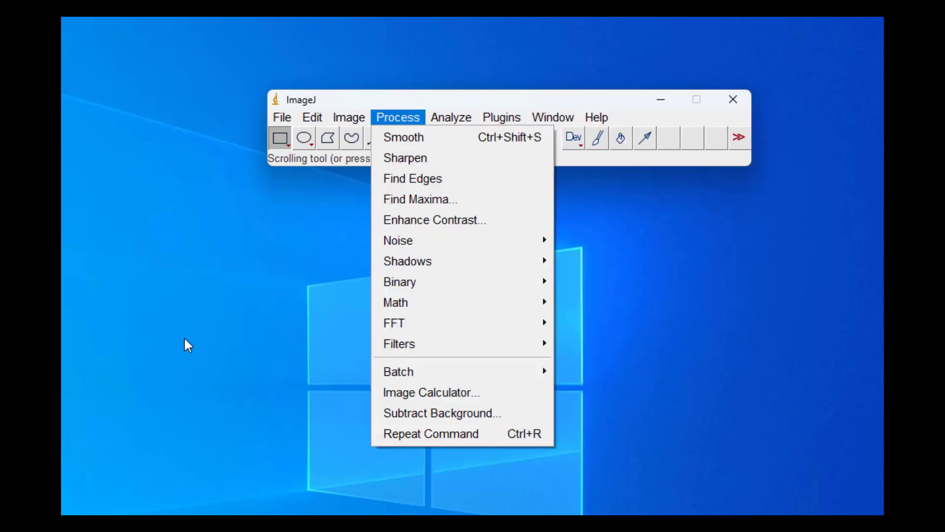
{"action": "left_click", "coordinate": [373, 91]}
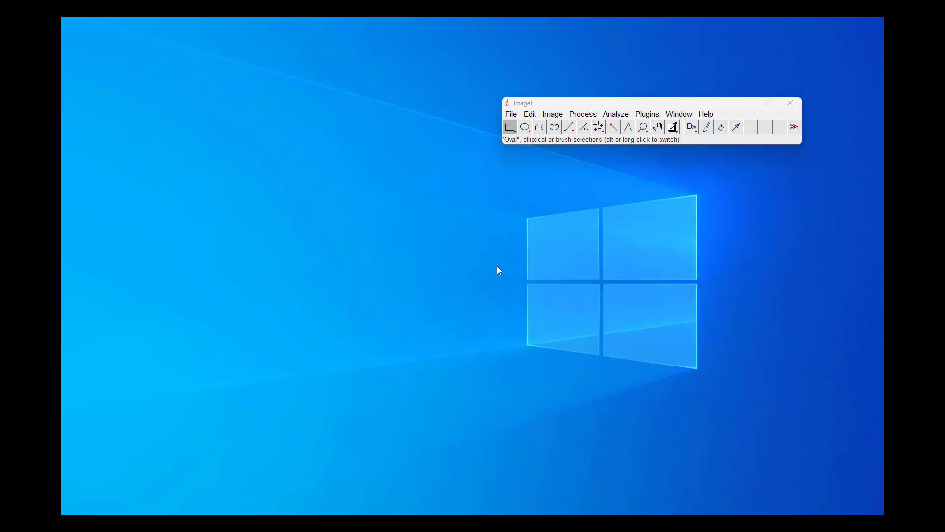
Open the image 0190.bmp from the "Otoliths to Measure" folder
{"action": "left_click", "coordinate": [509, 114]}
{"action": "left_click", "coordinate": [519, 138]}
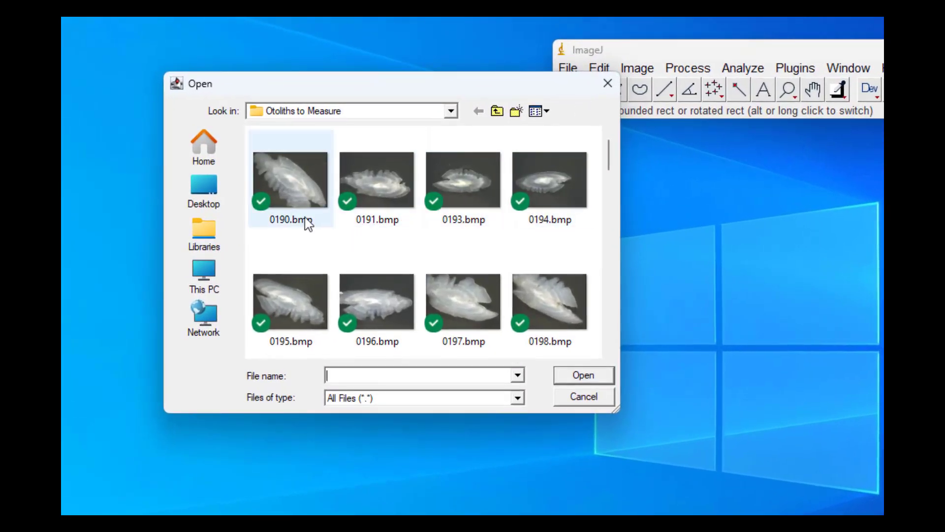
{"action": "left_click", "coordinate": [288, 188]}
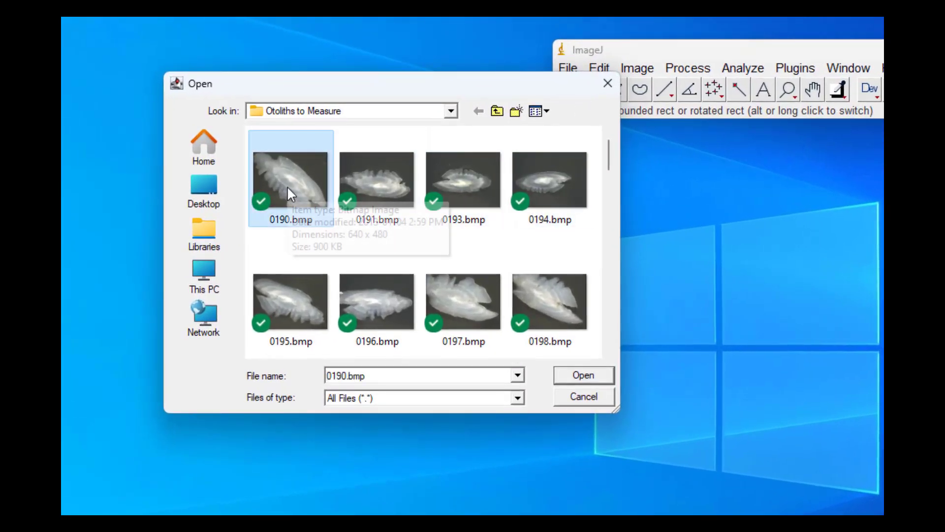
{"action": "left_click", "coordinate": [589, 377]}
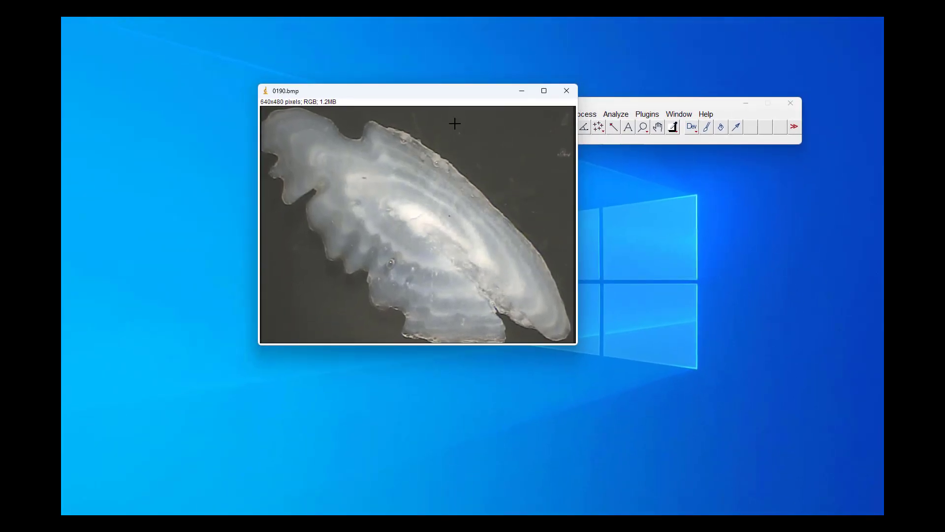
Enlarge the otolith image to 150% and arrange the image and ImageJ windows so that both are accessible
{"action": "left_click_drag", "start_coordinate": [427, 95], "coordinate": [322, 116]}
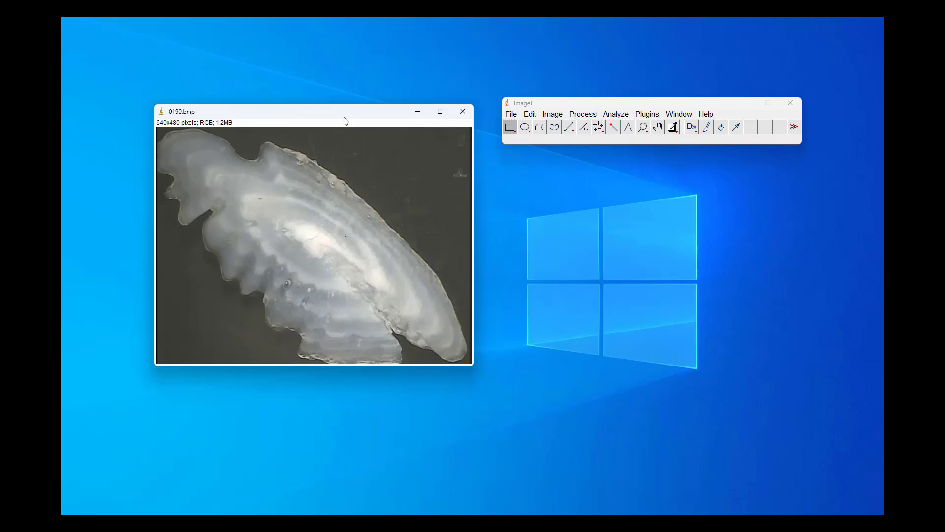
{"action": "key", "text": "plus"}
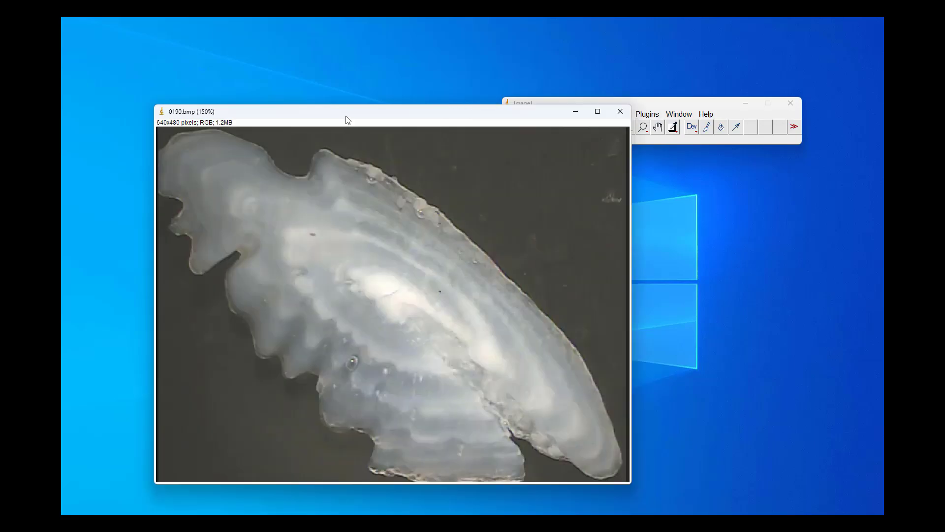
{"action": "left_click_drag", "start_coordinate": [291, 112], "coordinate": [240, 97]}
{"action": "left_click_drag", "start_coordinate": [616, 101], "coordinate": [638, 51]}
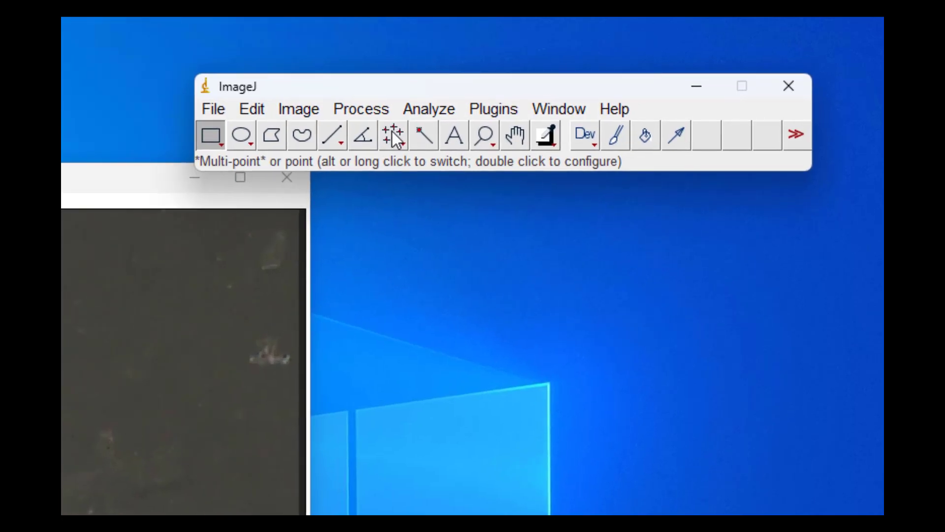
Activate the point tool, switching it to single Point and back to Multi-point
{"action": "right_click", "coordinate": [394, 134]}
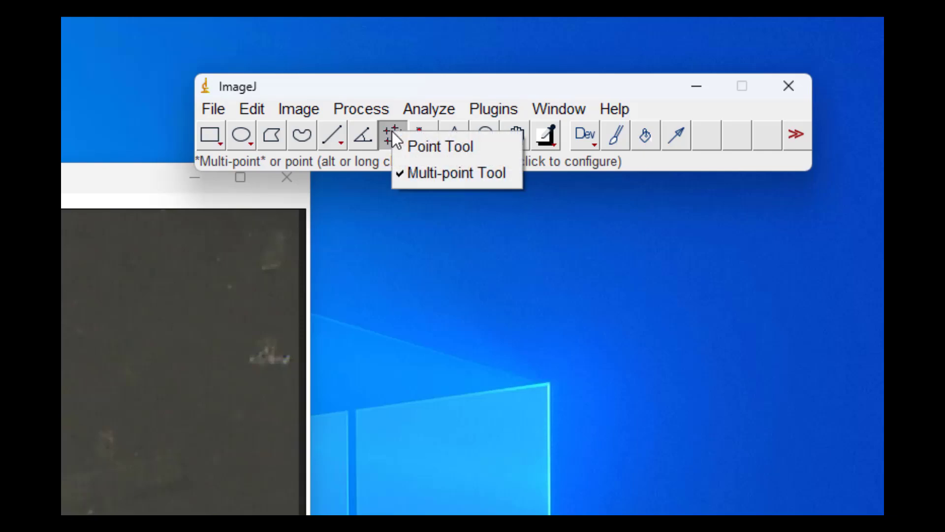
{"action": "left_click", "coordinate": [427, 145]}
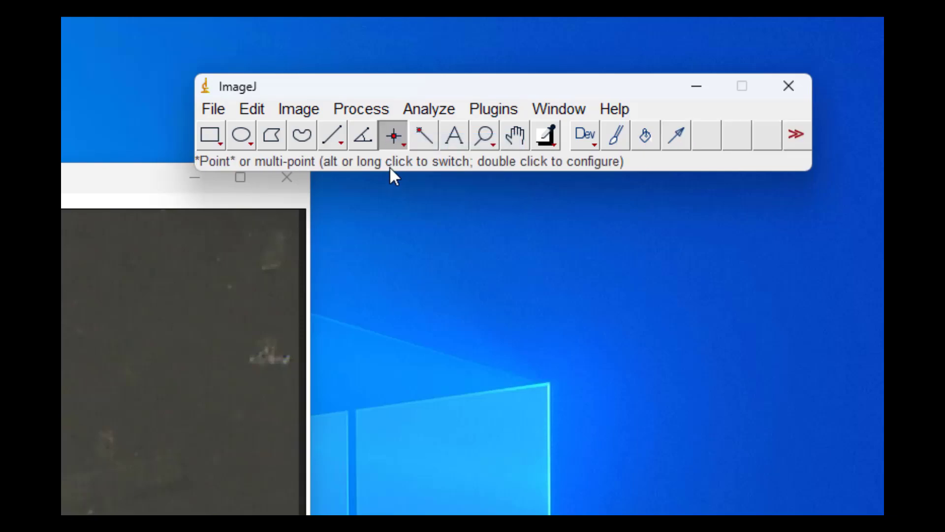
{"action": "right_click", "coordinate": [388, 133]}
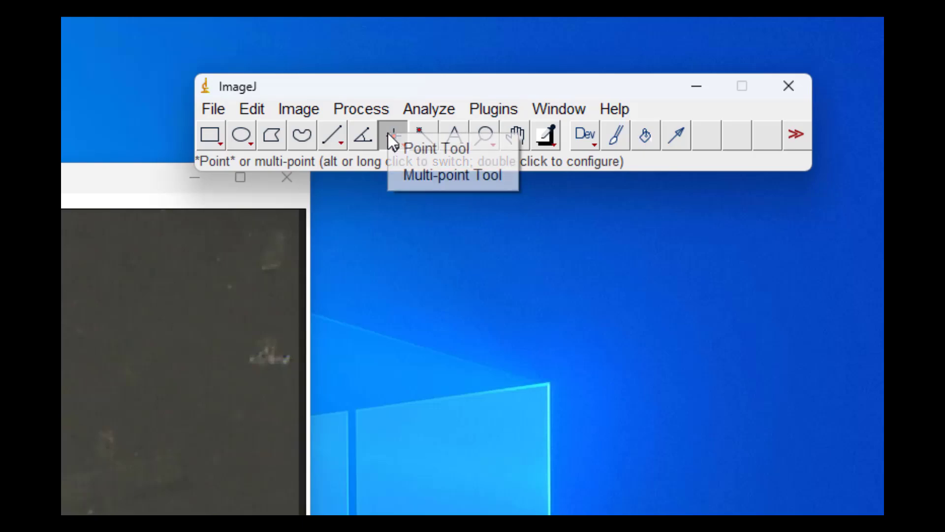
{"action": "left_click", "coordinate": [418, 170]}
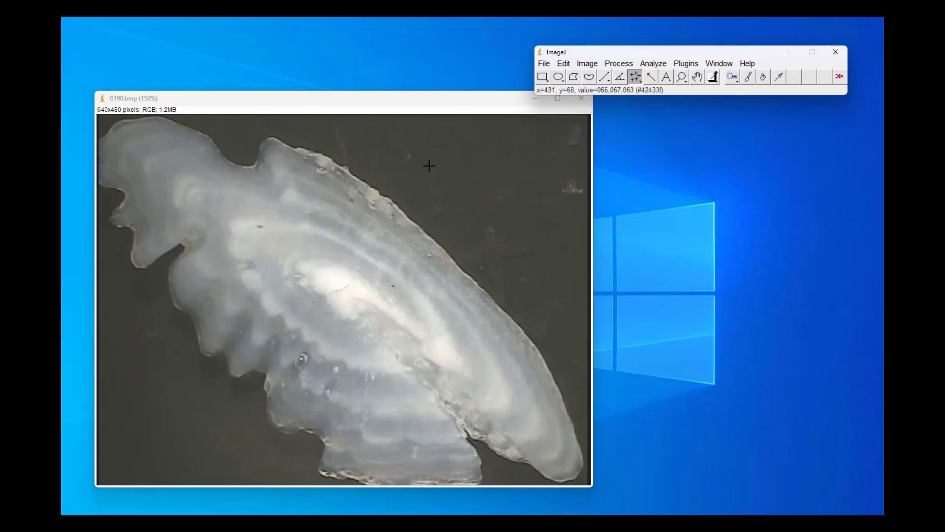
Place six practice points on the dark background above and beside the otolith's outer edge
{"action": "left_click", "coordinate": [429, 159]}
{"action": "left_click", "coordinate": [473, 211]}
{"action": "left_click", "coordinate": [529, 189]}
{"action": "left_click", "coordinate": [500, 239]}
{"action": "left_click", "coordinate": [546, 268]}
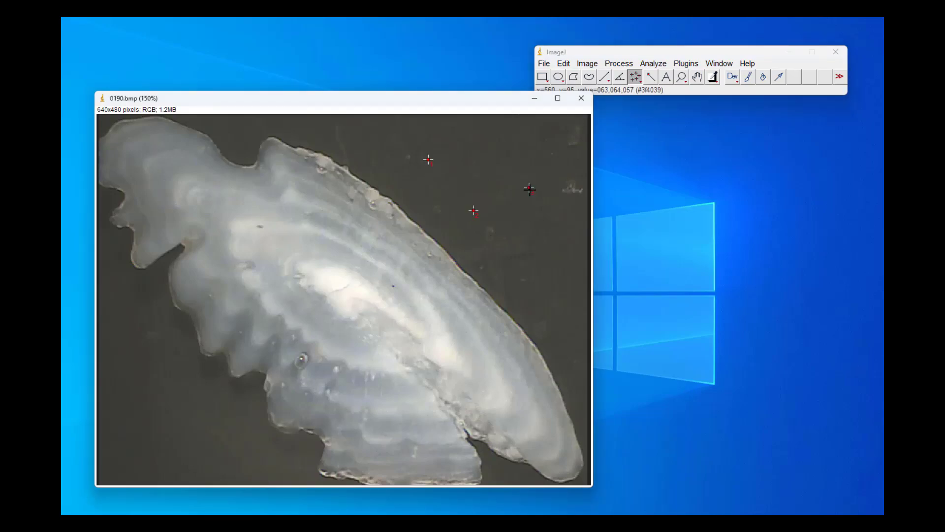
{"action": "left_click", "coordinate": [456, 297]}
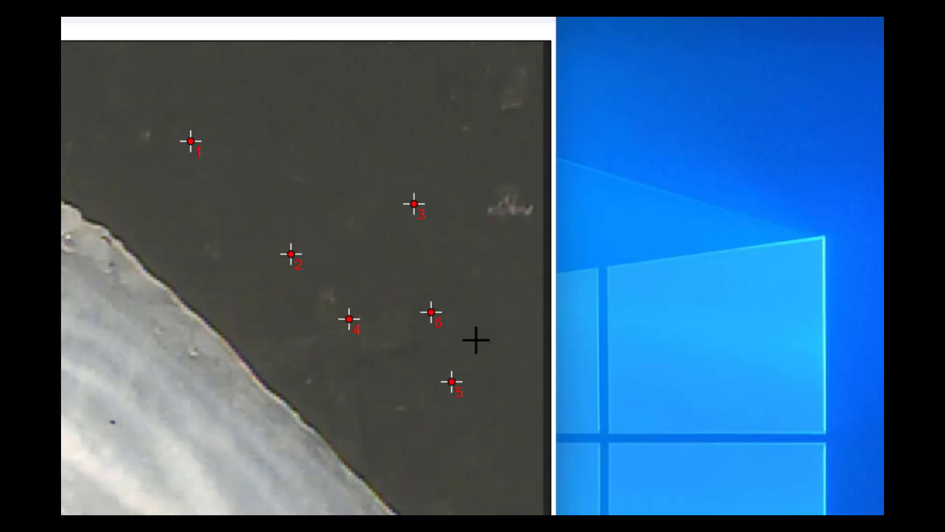
Delete practice points 5 and 6 individually, and clear the remaining points by selecting the whole image
{"action": "left_click", "coordinate": [451, 382], "text": "alt"}
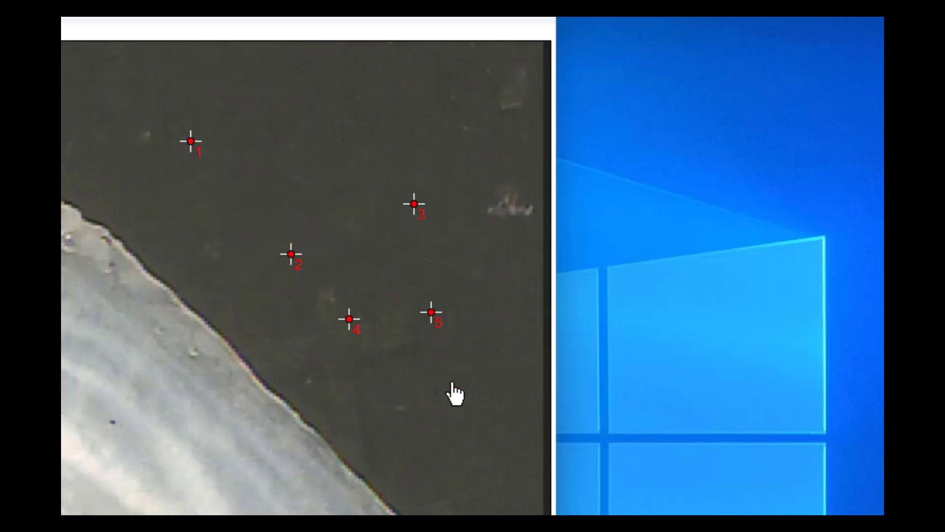
{"action": "left_click", "coordinate": [431, 314], "text": "alt"}
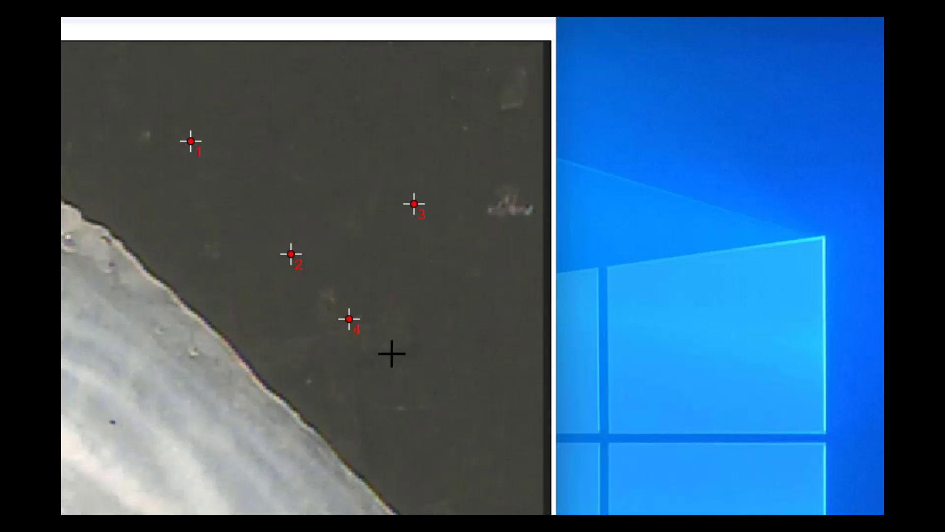
{"action": "key", "text": "ctrl+a"}
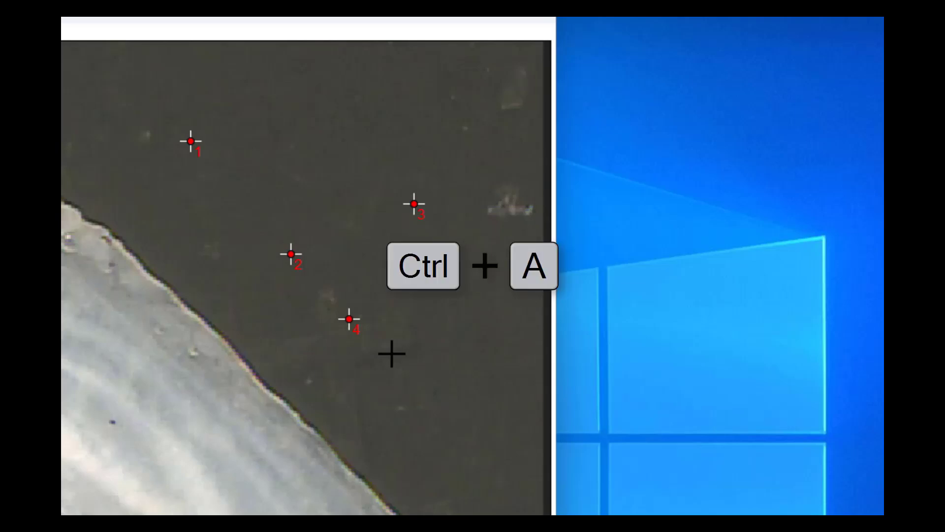
{"action": "key", "text": "ctrl+a"}
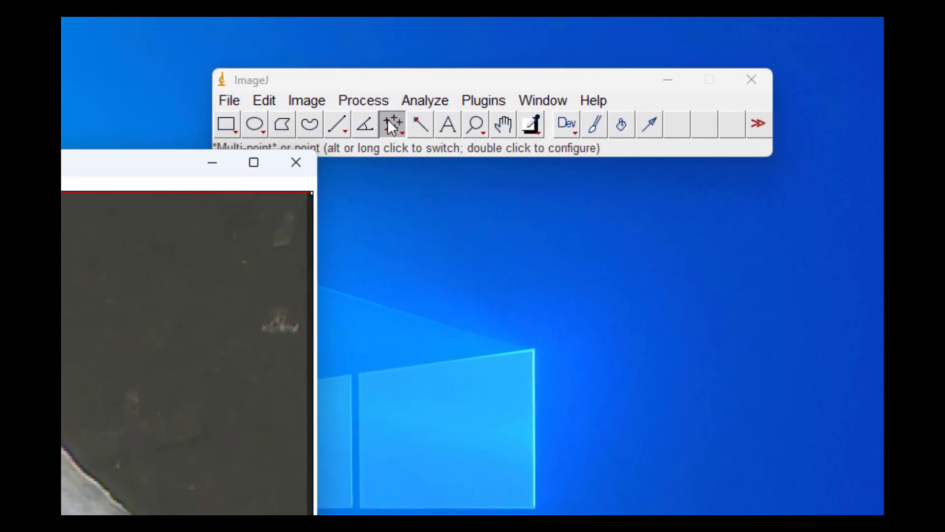
Open the point tool's options and mark seven points on the otolith, from its bright core outward across the annuli to the tip
{"action": "double_click", "coordinate": [388, 120]}
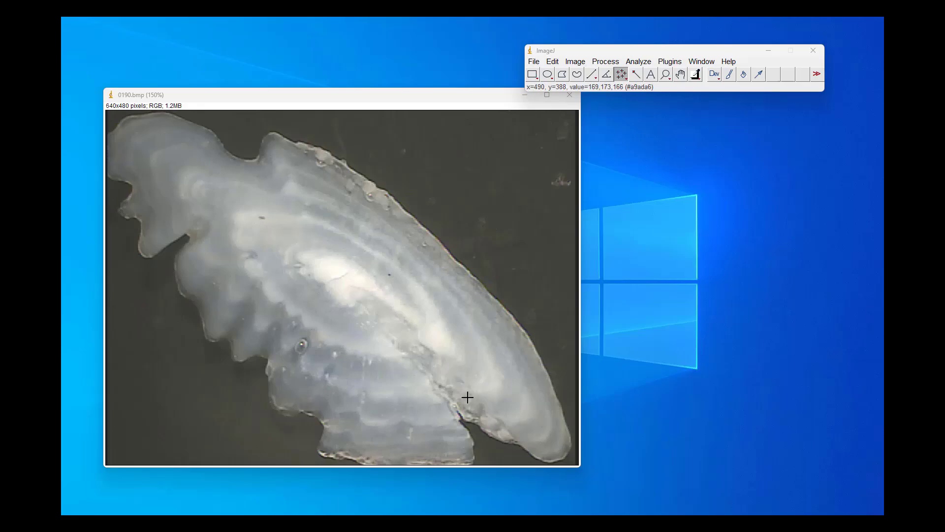
{"action": "left_click", "coordinate": [342, 277]}
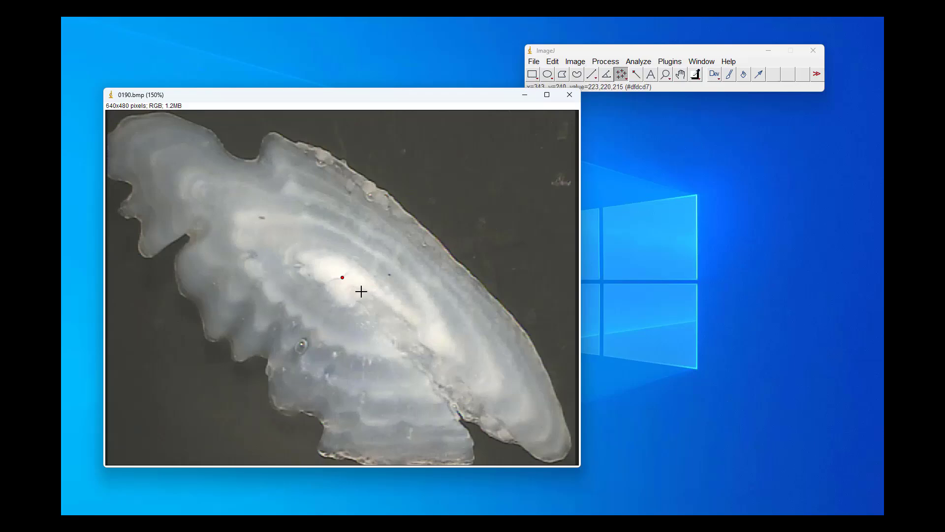
{"action": "left_click", "coordinate": [437, 342]}
{"action": "left_click", "coordinate": [484, 382]}
{"action": "left_click", "coordinate": [545, 433]}
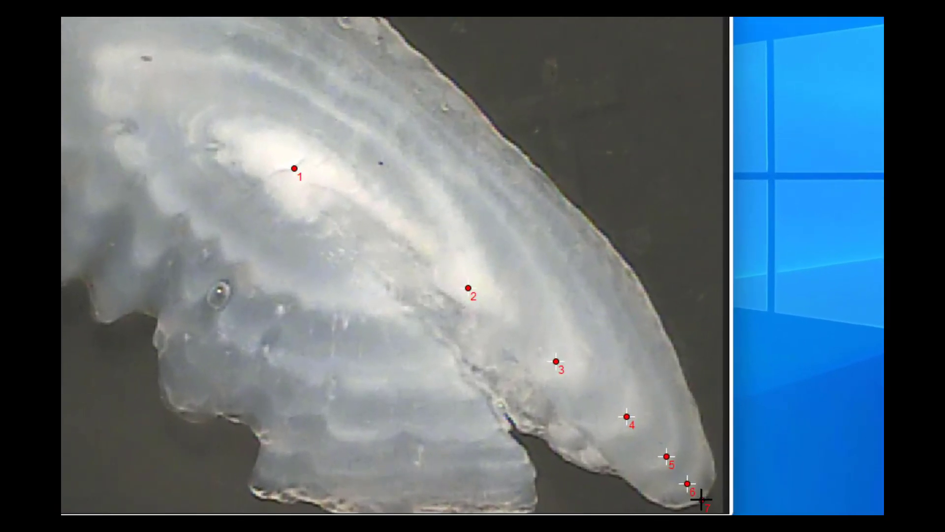
{"action": "left_click", "coordinate": [584, 463]}
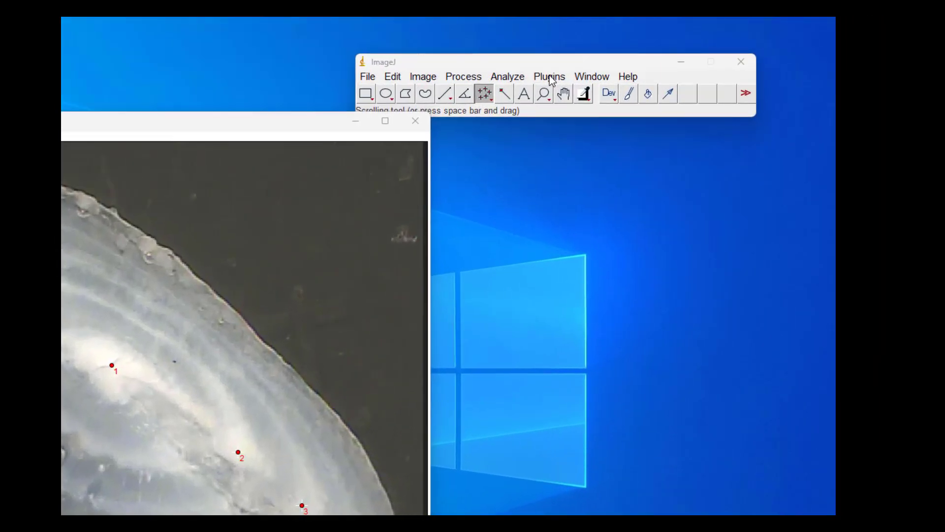
Run the Measure Otoliths macro on the points marked in 0190.bmp
{"action": "left_click", "coordinate": [550, 80]}
{"action": "mouse_move", "coordinate": [463, 109]}
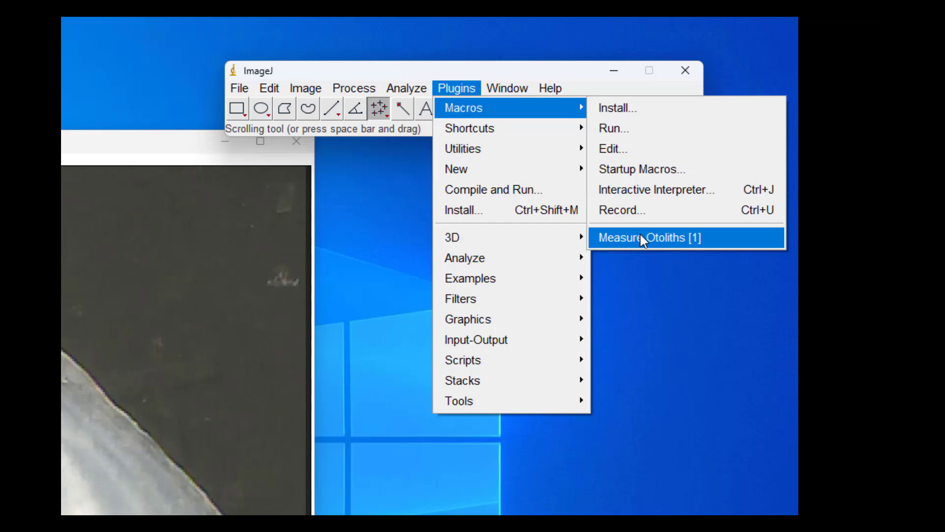
{"action": "left_click", "coordinate": [666, 236]}
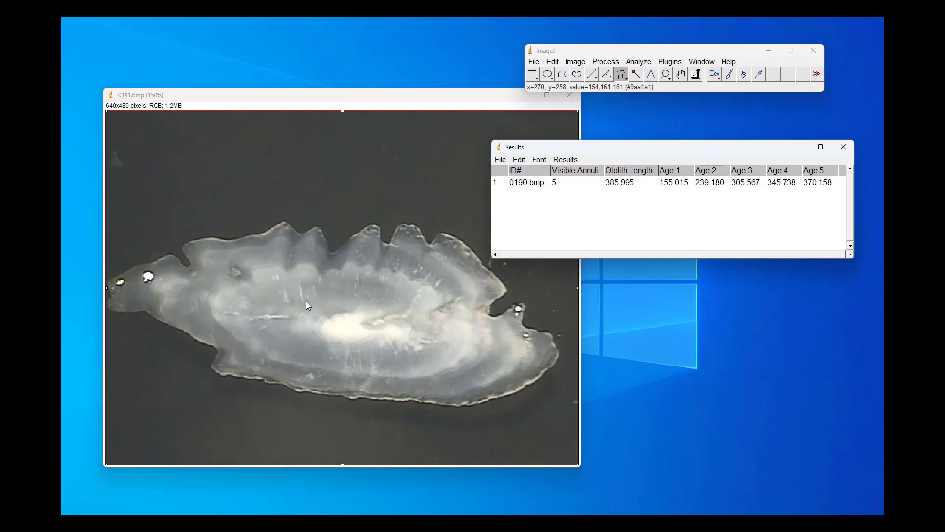
Mark the core, two annuli and the outer edge of the otolith in 0191.bmp, and run the Measure Otoliths macro
{"action": "left_click", "coordinate": [339, 332]}
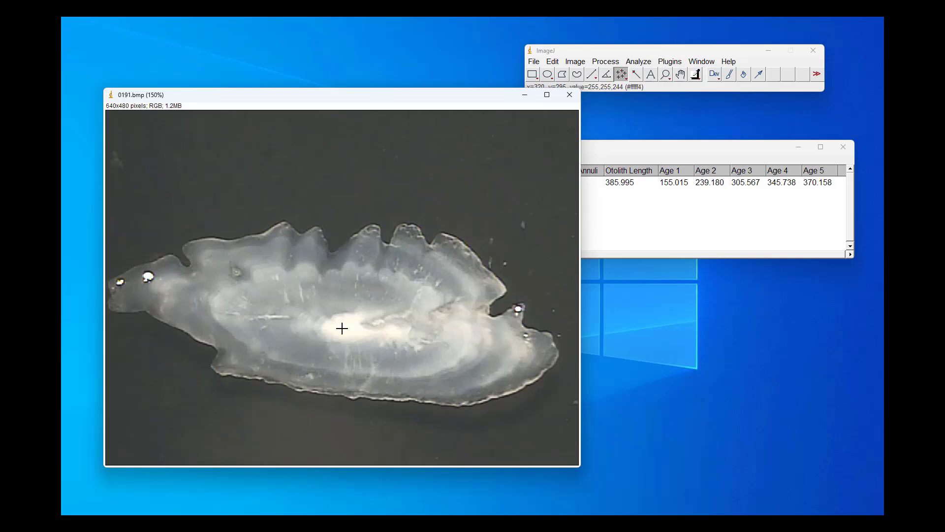
{"action": "left_click", "coordinate": [342, 328]}
{"action": "left_click", "coordinate": [463, 346]}
{"action": "left_click", "coordinate": [513, 354]}
{"action": "left_click", "coordinate": [671, 62]}
{"action": "mouse_move", "coordinate": [675, 74]}
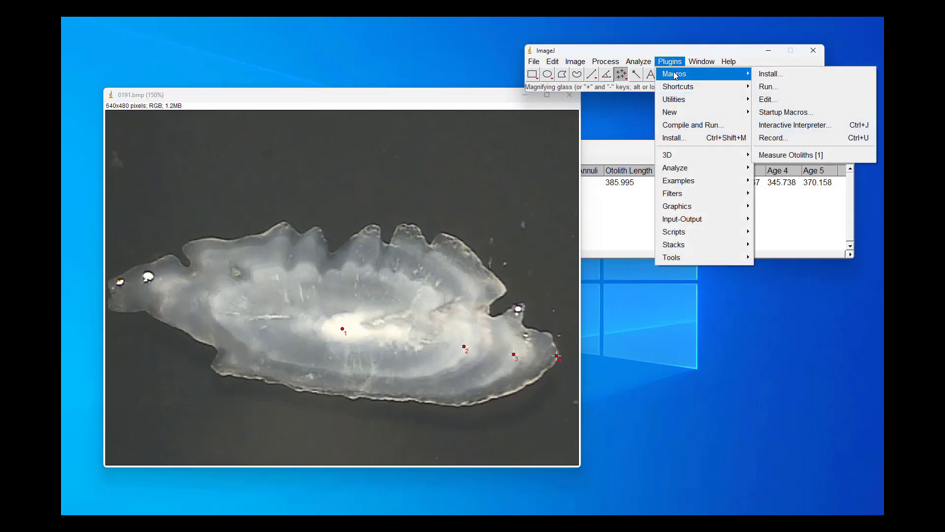
{"action": "left_click", "coordinate": [812, 156]}
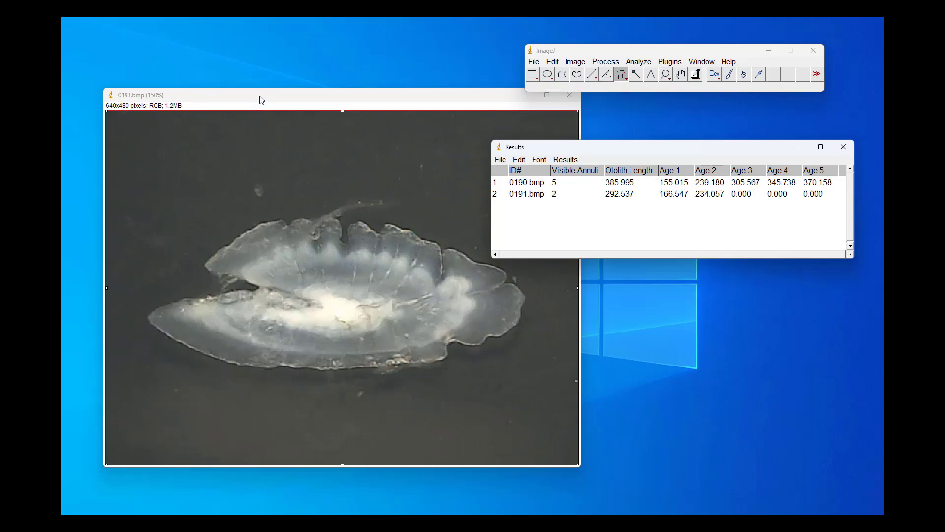
Mark the core, one annulus and the outer edge of the otolith in 0193.bmp, and run the Measure Otoliths macro
{"action": "left_click", "coordinate": [339, 309]}
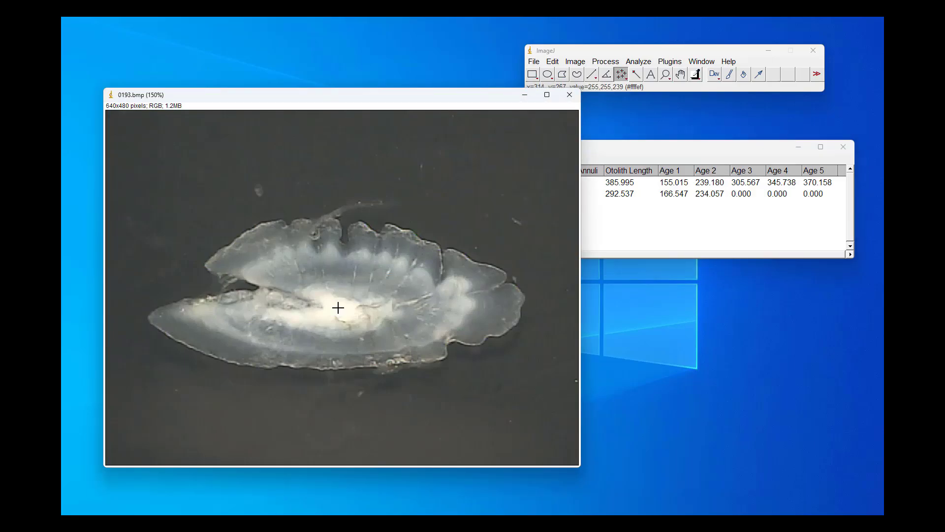
{"action": "left_click", "coordinate": [339, 310]}
{"action": "left_click", "coordinate": [460, 300]}
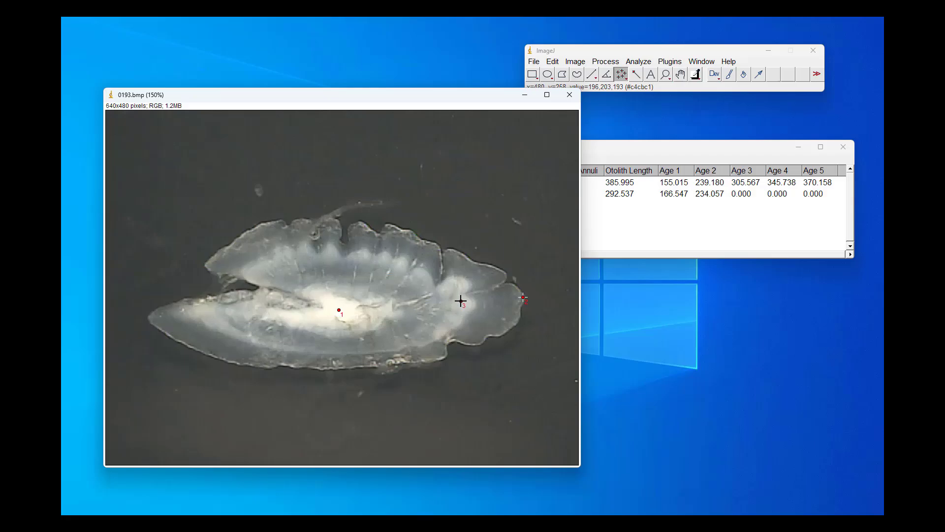
{"action": "left_click", "coordinate": [673, 62]}
{"action": "mouse_move", "coordinate": [684, 79]}
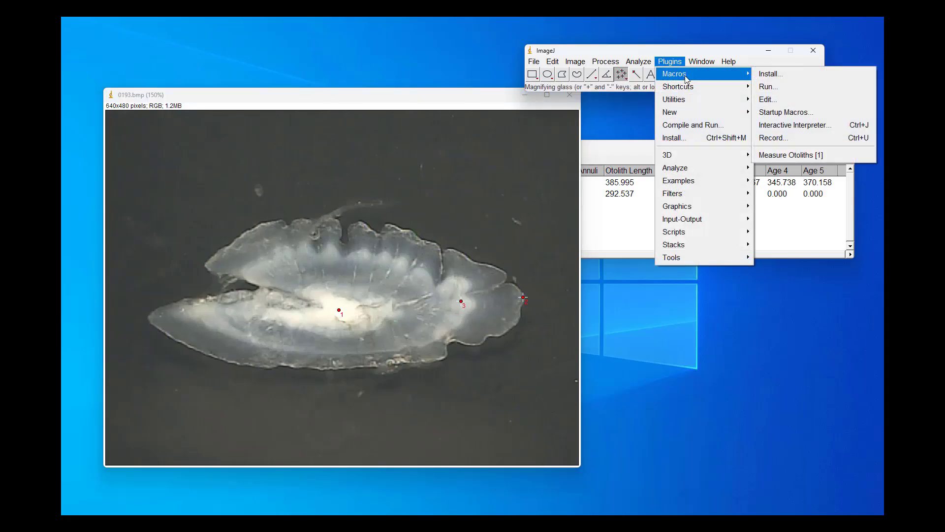
{"action": "left_click", "coordinate": [775, 155]}
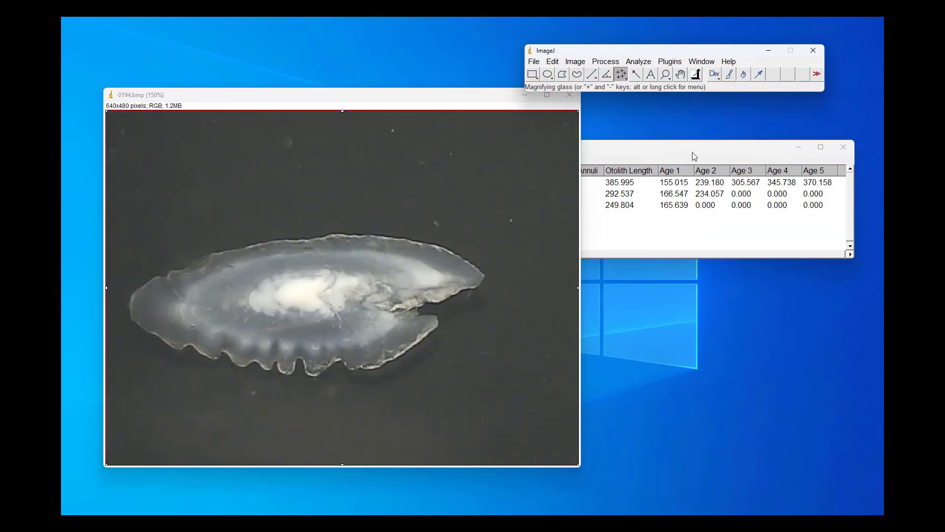
Bring the Results table forward to check it, and mark the core, one annulus and the outer edge of the otolith in 0194.bmp
{"action": "left_click", "coordinate": [675, 143]}
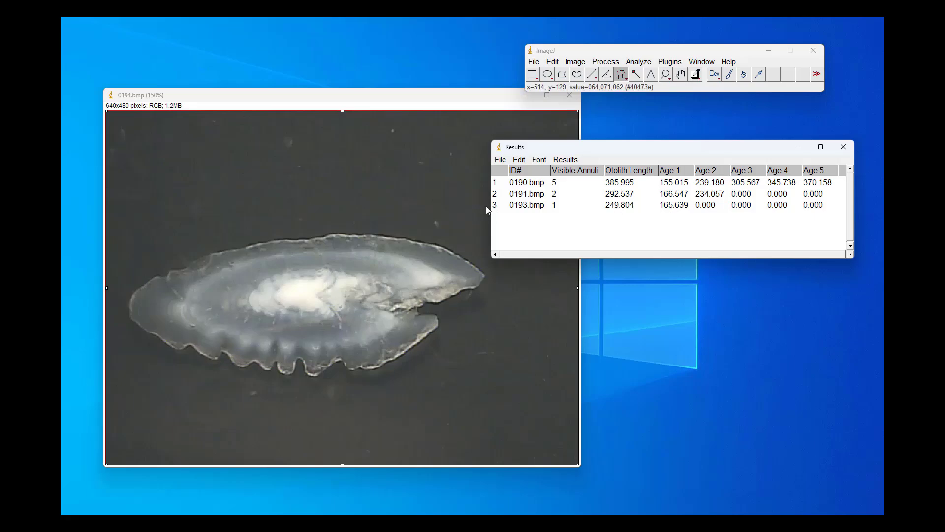
{"action": "left_click", "coordinate": [305, 299]}
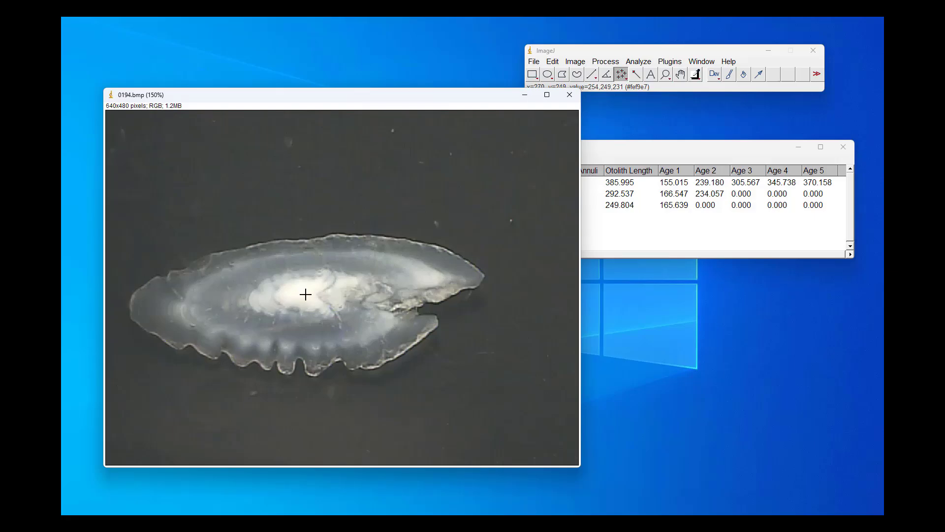
{"action": "left_click", "coordinate": [185, 309]}
{"action": "left_click", "coordinate": [128, 310]}
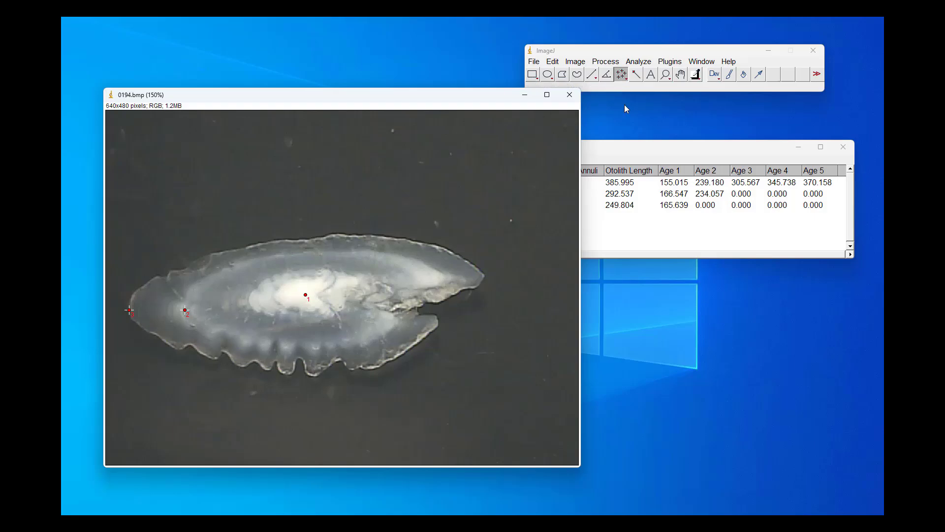
Run the Measure Otoliths macro on the points marked in 0194.bmp
{"action": "left_click", "coordinate": [671, 62]}
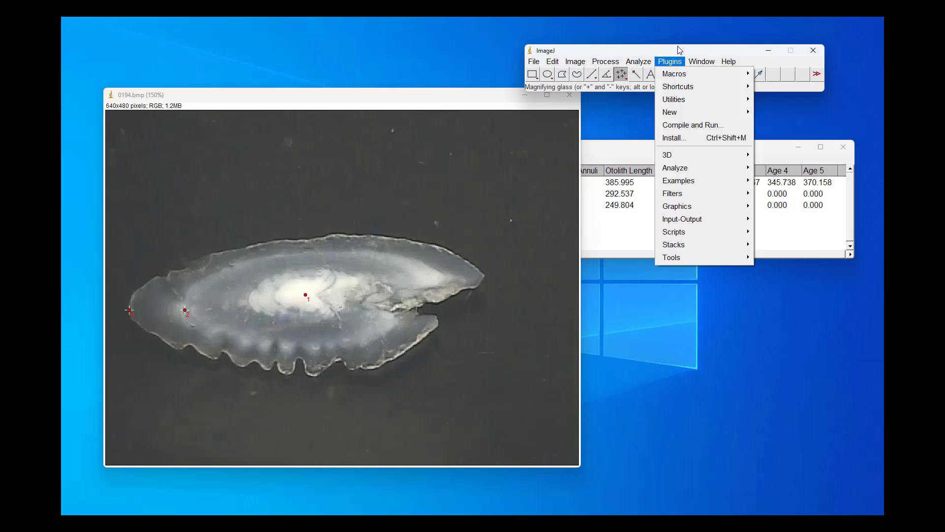
{"action": "left_click", "coordinate": [670, 62]}
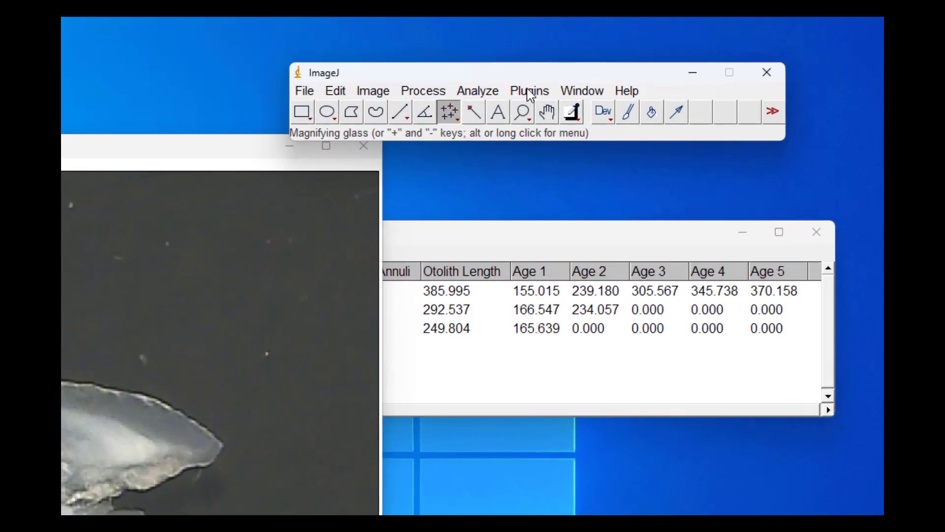
{"action": "left_click", "coordinate": [530, 93]}
{"action": "mouse_move", "coordinate": [533, 114]}
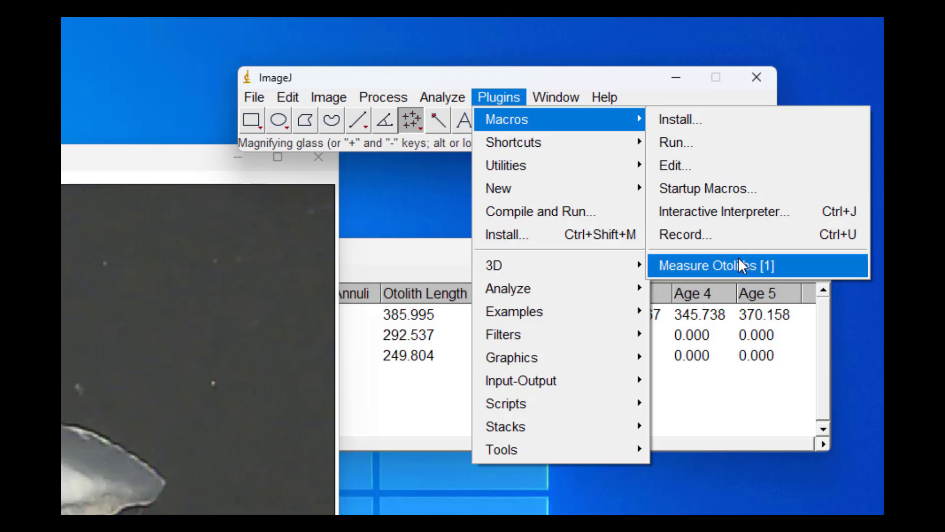
{"action": "left_click", "coordinate": [490, 90]}
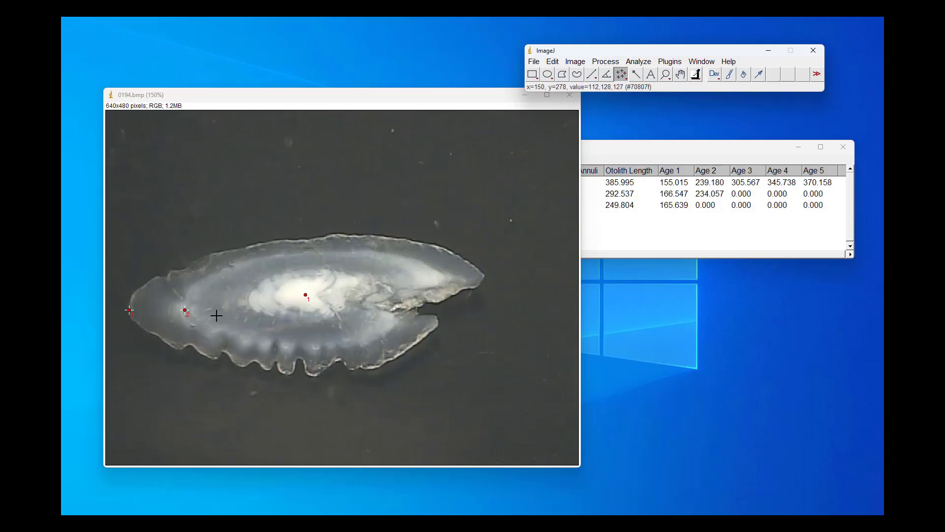
{"action": "key", "text": "n"}
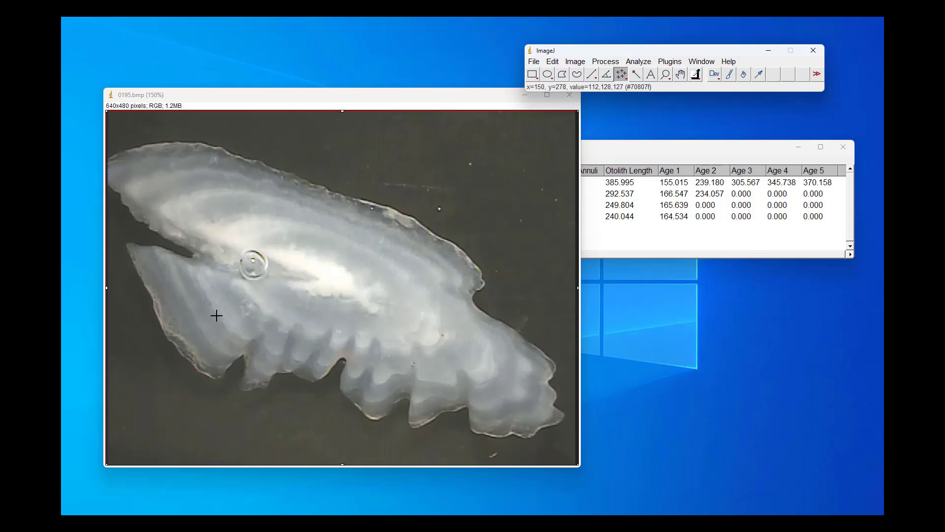
Check the Results table, mark the core, four annuli and the edge of the otolith in 0195.bmp, and measure them with the macro
{"action": "left_click", "coordinate": [625, 155]}
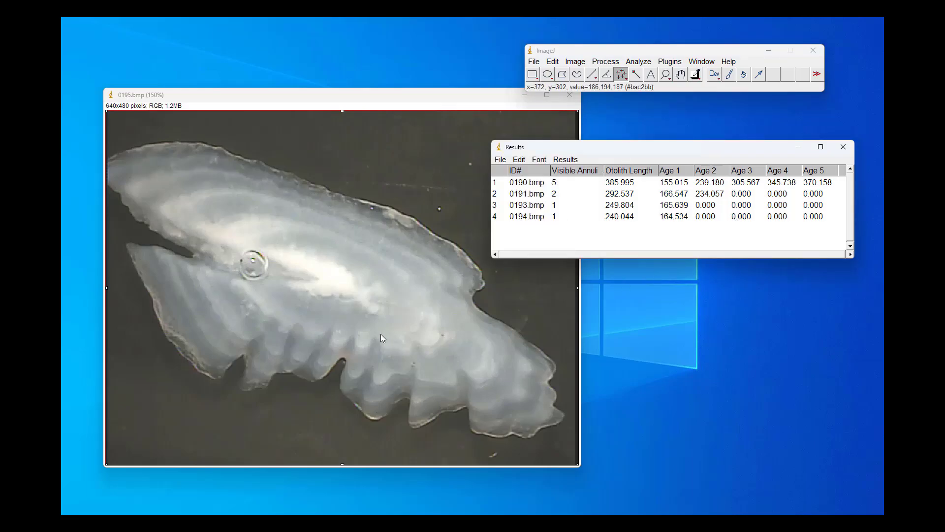
{"action": "left_click", "coordinate": [307, 95]}
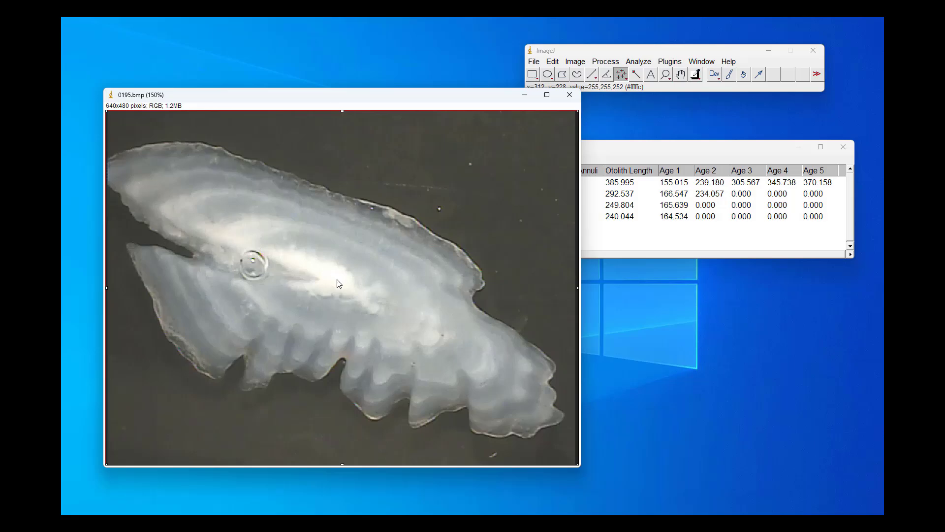
{"action": "key", "text": "ctrl+shift+a"}
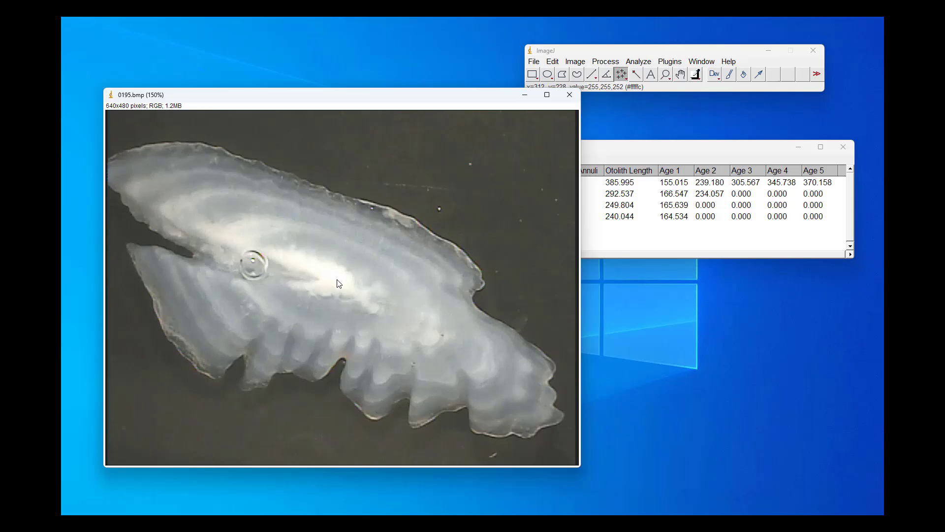
{"action": "left_click", "coordinate": [427, 336]}
{"action": "left_click", "coordinate": [486, 370]}
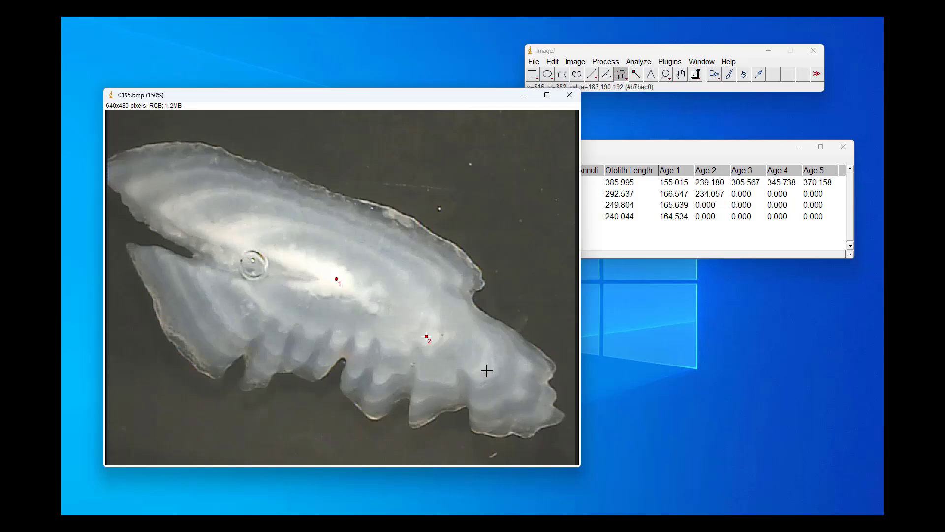
{"action": "left_click", "coordinate": [513, 392]}
{"action": "key", "text": "m"}
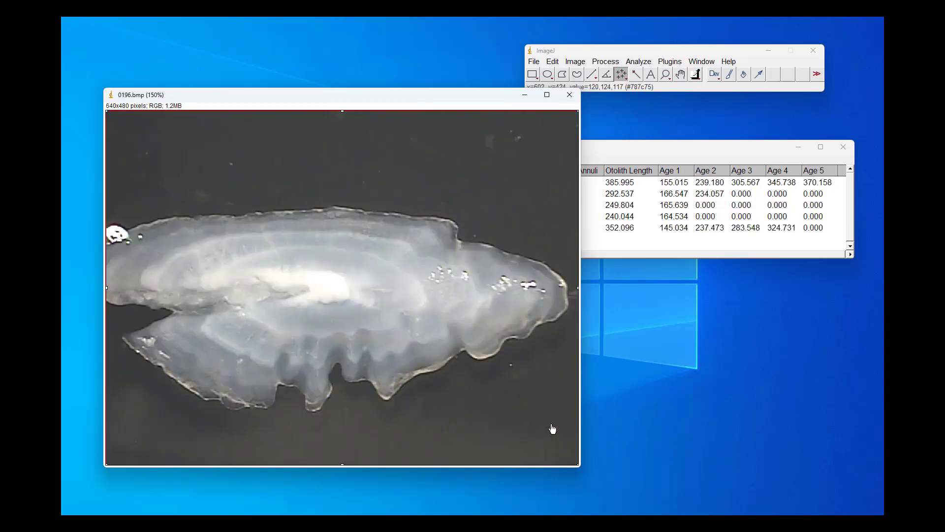
Mark the core, outer edge and four annuli of the otolith in 0196.bmp, and measure them with the Measure Otoliths macro
{"action": "left_click", "coordinate": [327, 291]}
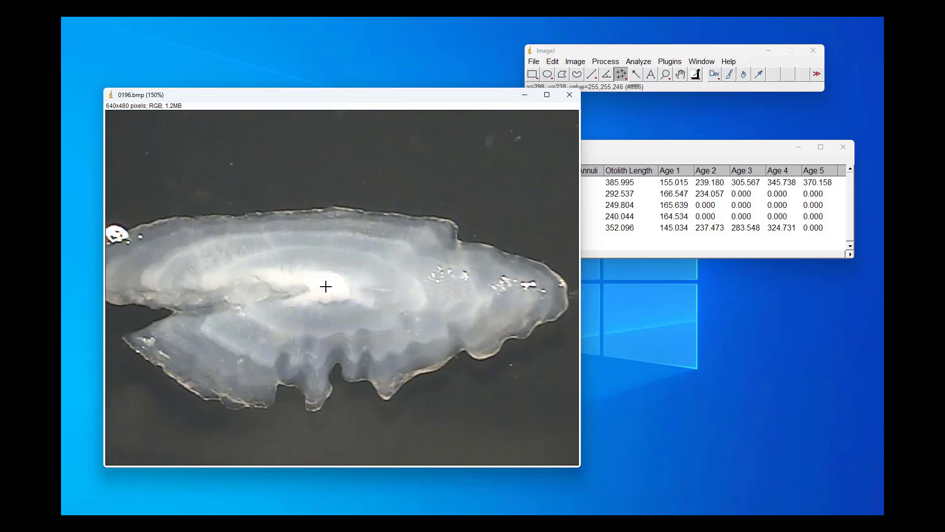
{"action": "left_click", "coordinate": [326, 286]}
{"action": "left_click", "coordinate": [568, 294]}
{"action": "left_click", "coordinate": [477, 296]}
{"action": "left_click", "coordinate": [522, 293]}
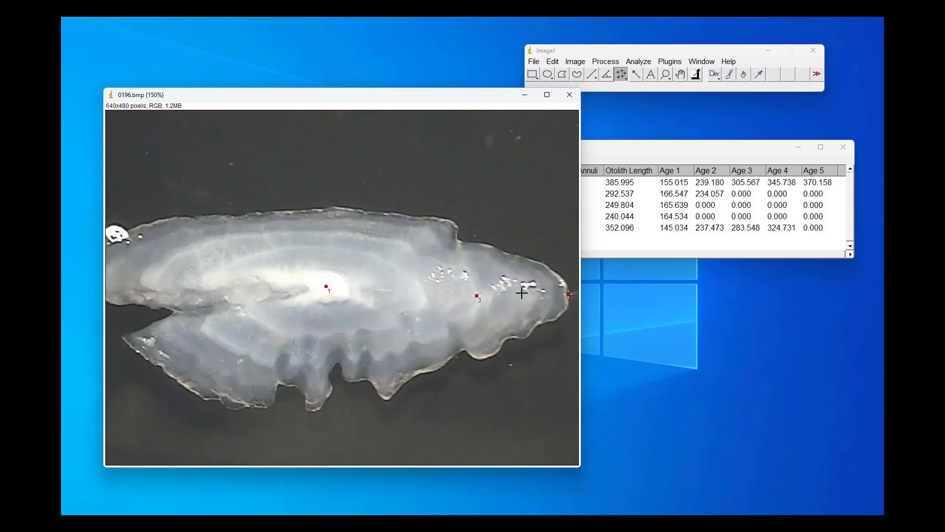
{"action": "left_click", "coordinate": [550, 293]}
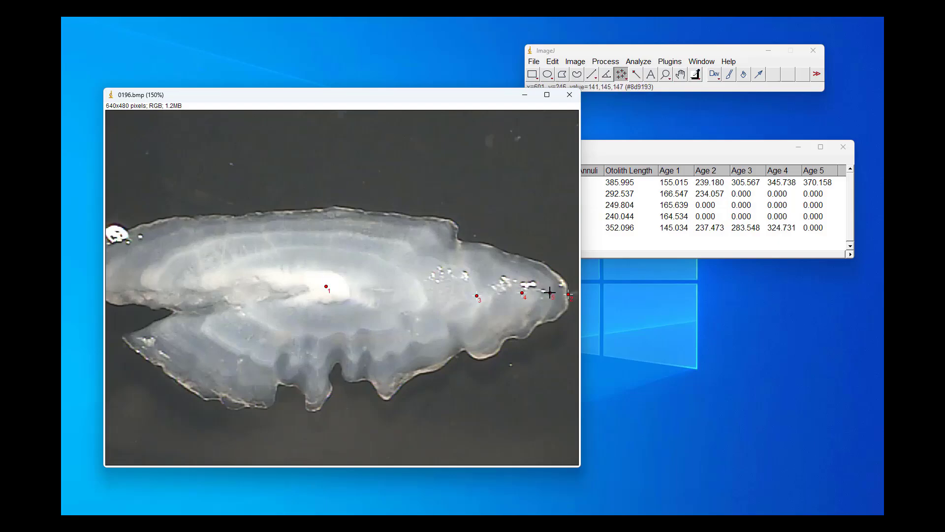
{"action": "left_click", "coordinate": [419, 292]}
{"action": "key", "text": "n"}
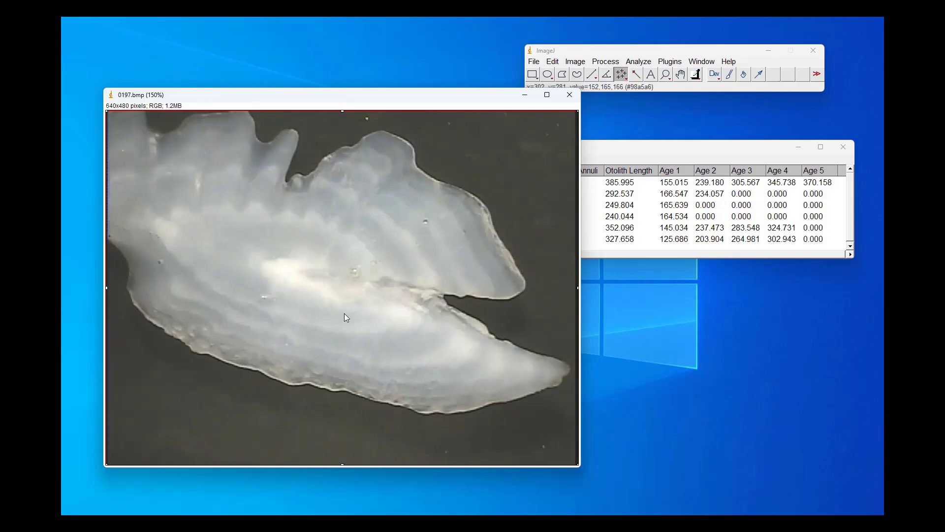
Mark the core, five annuli and the upper lobe's tip on the otolith in 0197.bmp, and measure them with the macro
{"action": "left_click", "coordinate": [715, 154]}
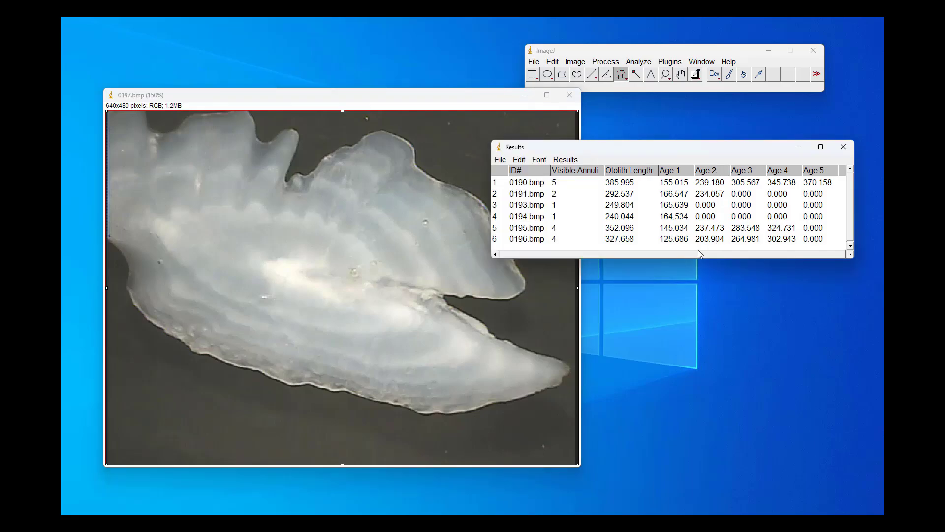
{"action": "left_click", "coordinate": [406, 95]}
{"action": "left_click", "coordinate": [308, 271]}
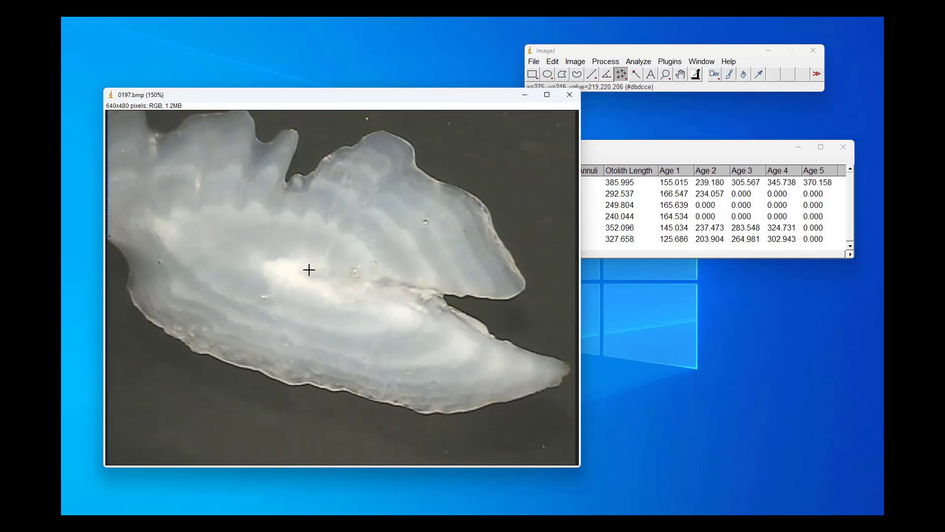
{"action": "left_click", "coordinate": [291, 273]}
{"action": "left_click", "coordinate": [370, 270]}
{"action": "left_click", "coordinate": [427, 276]}
{"action": "left_click", "coordinate": [464, 282]}
{"action": "left_click", "coordinate": [490, 283]}
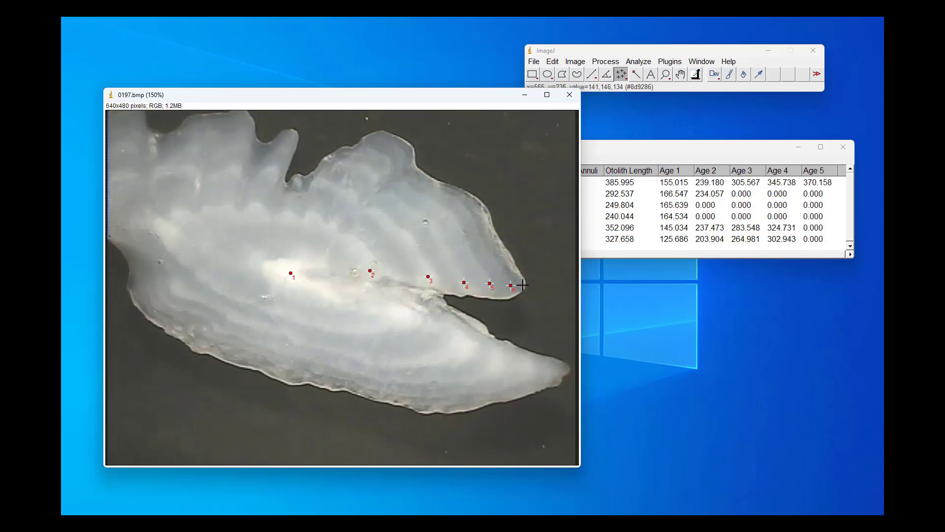
{"action": "left_click", "coordinate": [526, 285]}
{"action": "key", "text": "F1"}
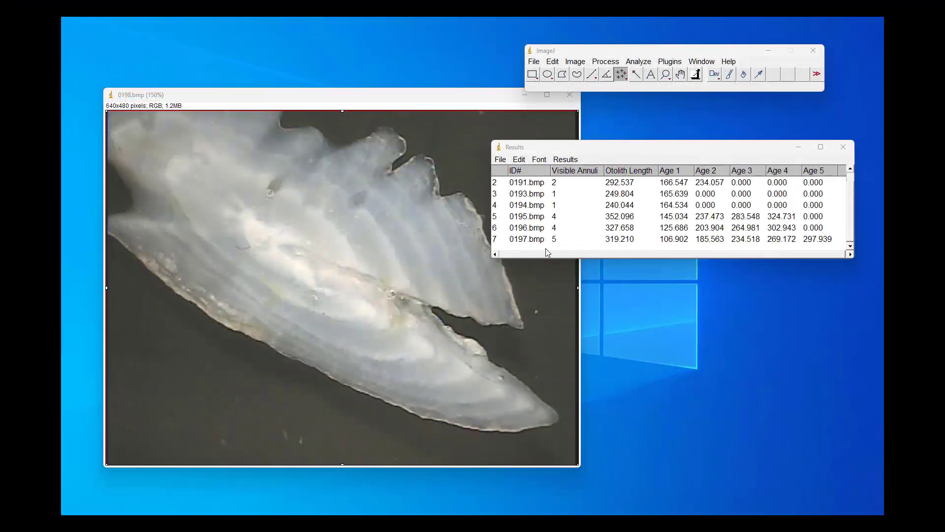
Look at the Results table's Save As option without saving the table
{"action": "left_click", "coordinate": [586, 148]}
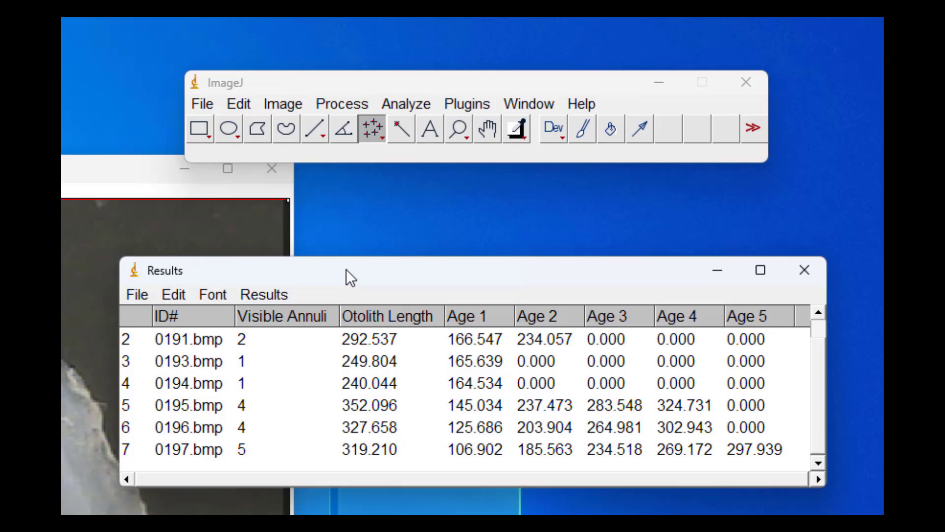
{"action": "left_click", "coordinate": [145, 296]}
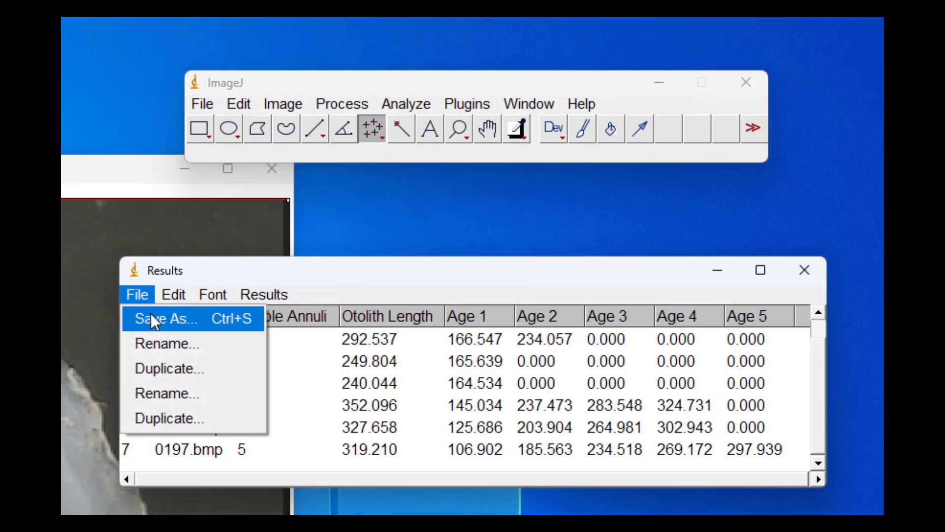
{"action": "left_click", "coordinate": [298, 269]}
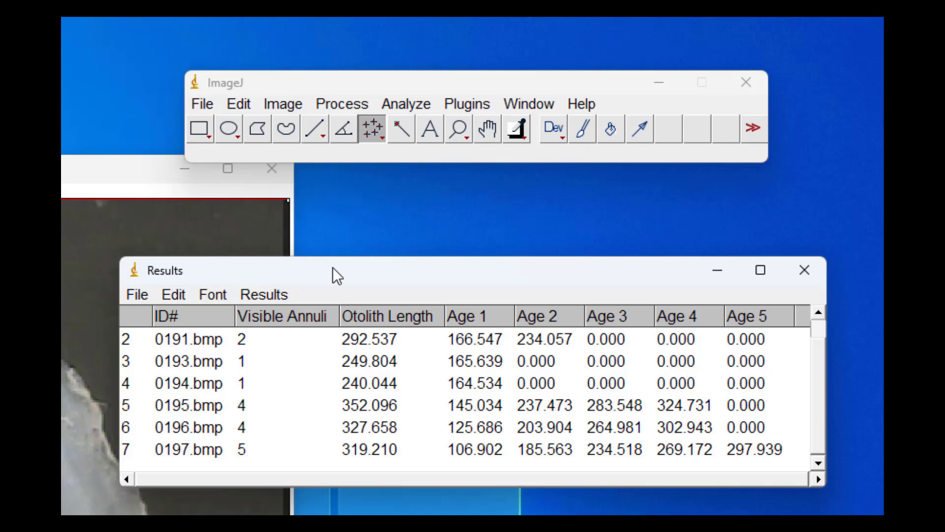
Copy all rows of the Results table and switch to the Book1 workbook in Excel
{"action": "key", "text": "ctrl+a"}
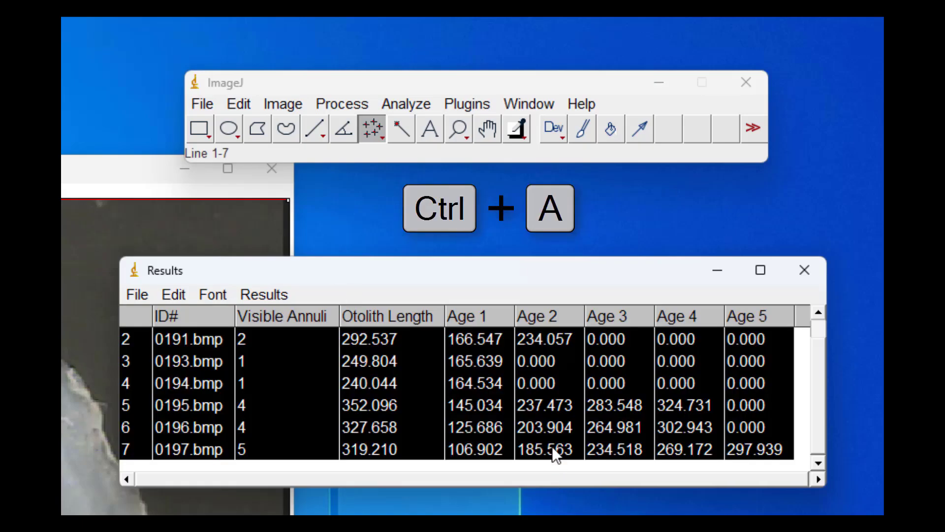
{"action": "key", "text": "ctrl+c"}
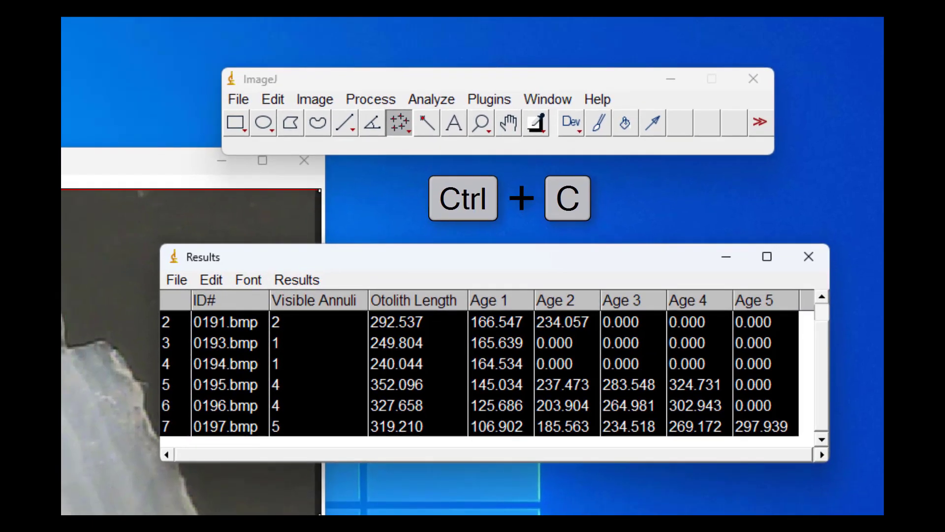
{"action": "mouse_move", "coordinate": [510, 523]}
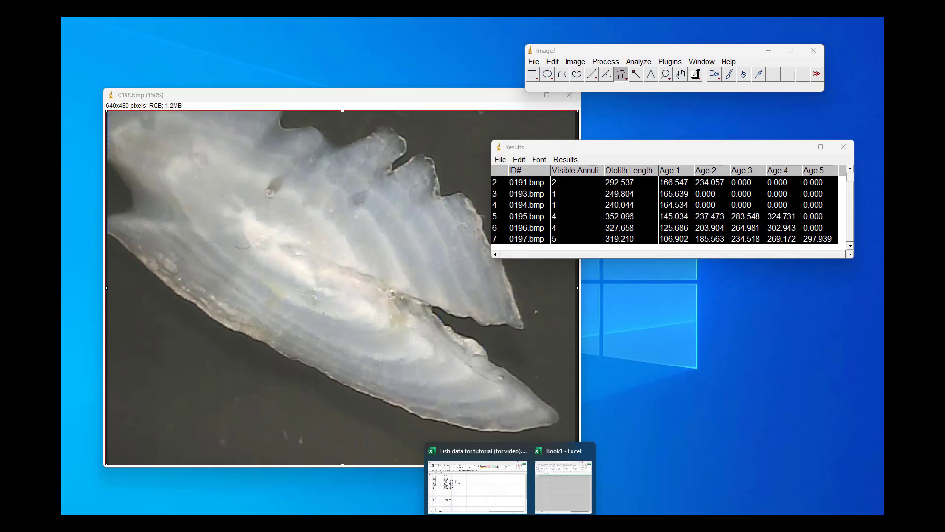
{"action": "left_click", "coordinate": [591, 492]}
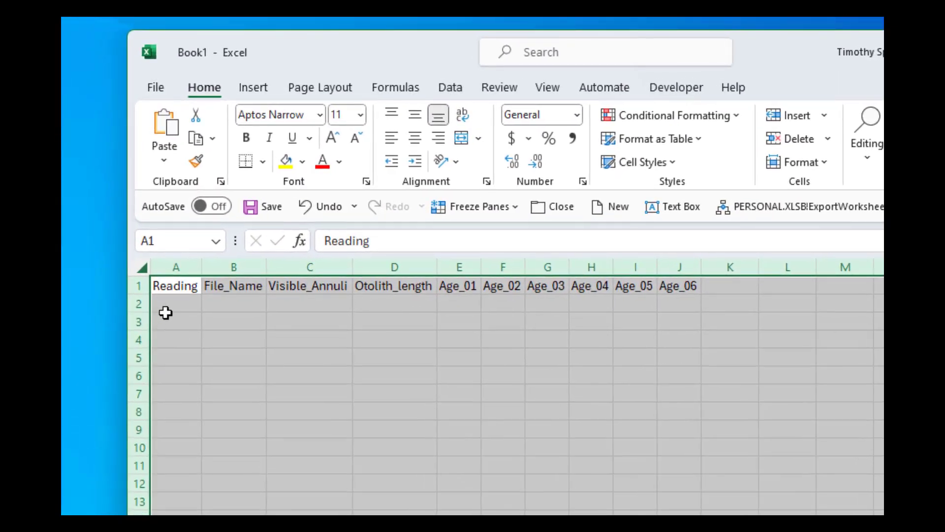
Paste the copied measurement rows into Book1 beneath the headings, starting at cell A2
{"action": "left_click", "coordinate": [133, 212]}
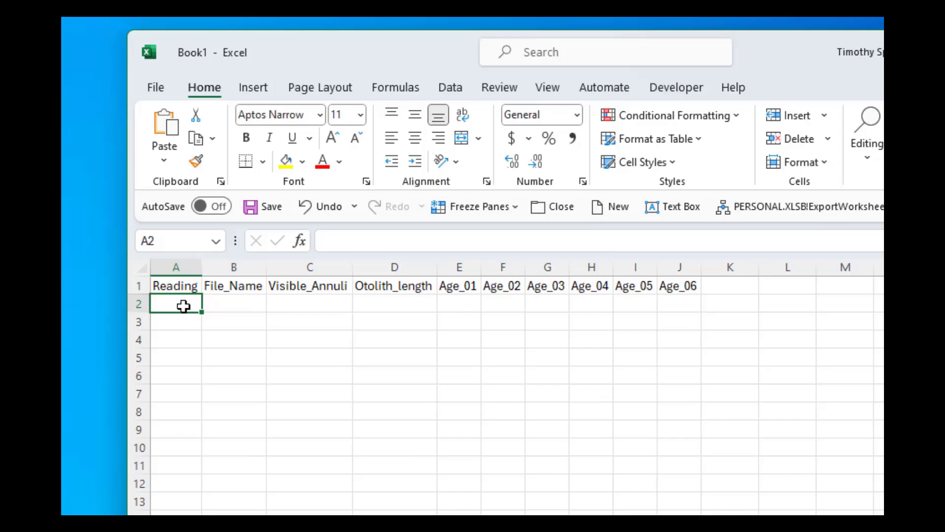
{"action": "key", "text": "ctrl+v"}
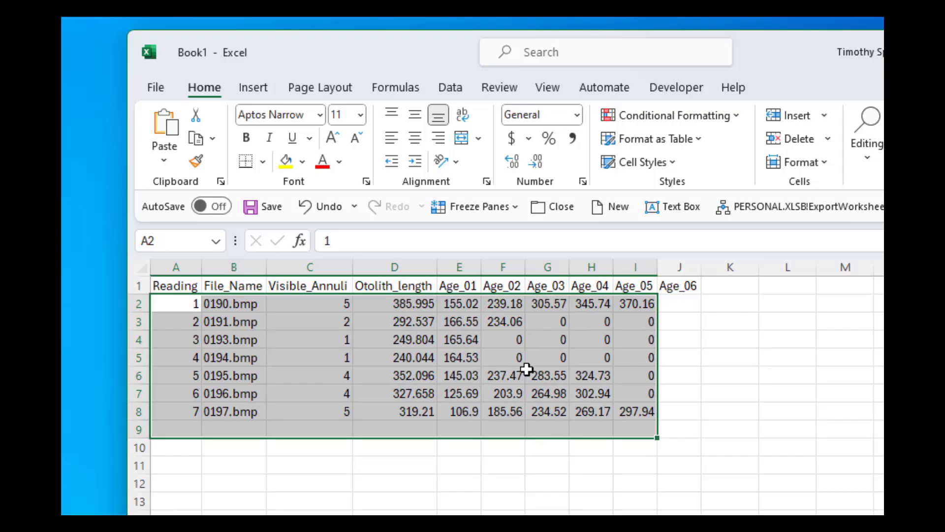
{"action": "left_click", "coordinate": [177, 427]}
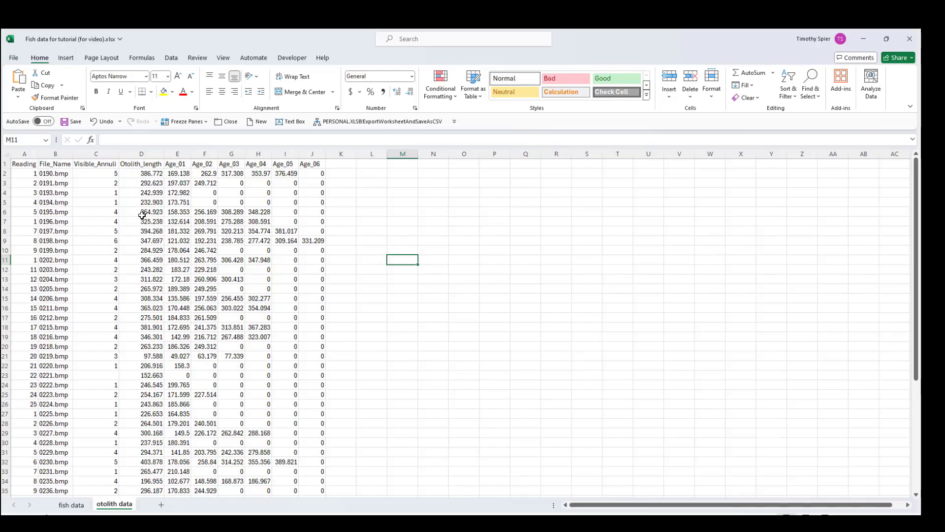
Examine the File_Name column on the otolith data sheet, and the TL_mm column and empty column G on the fish data sheet
{"action": "left_click", "coordinate": [52, 154]}
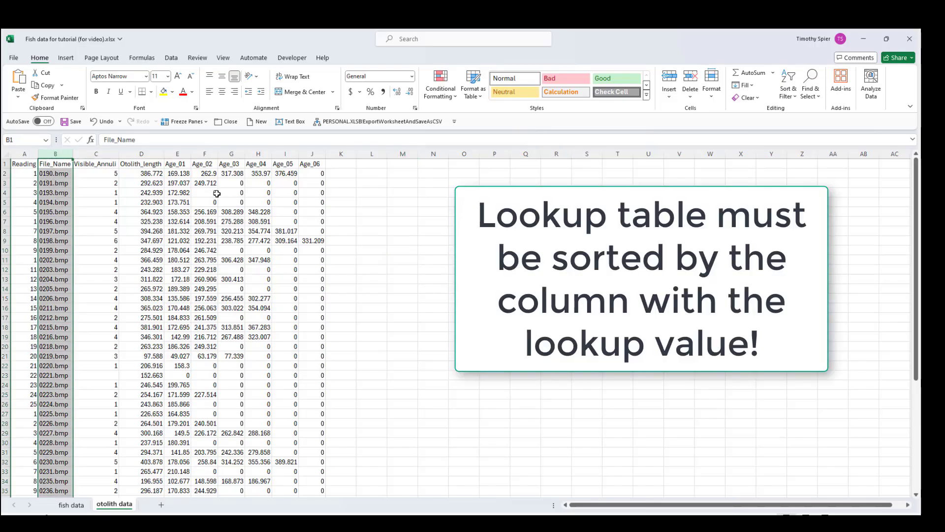
{"action": "left_click", "coordinate": [57, 212]}
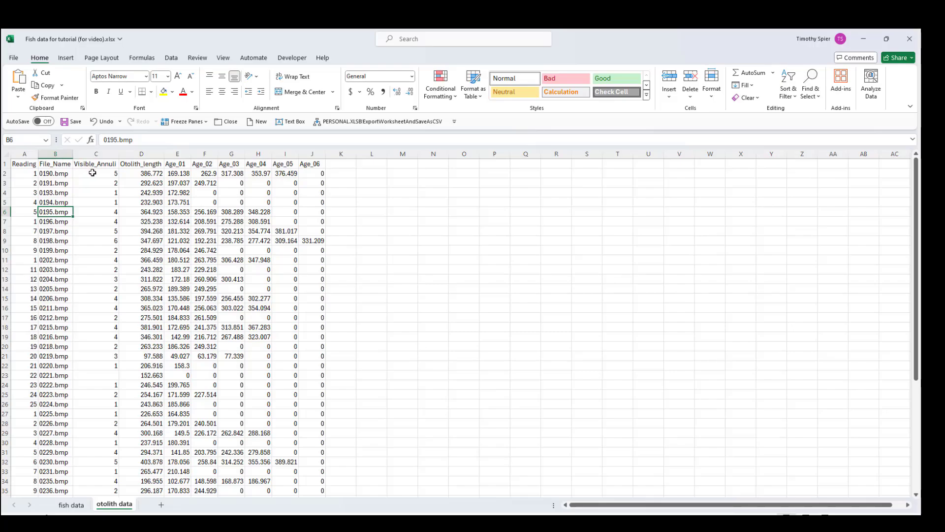
{"action": "left_click", "coordinate": [52, 164]}
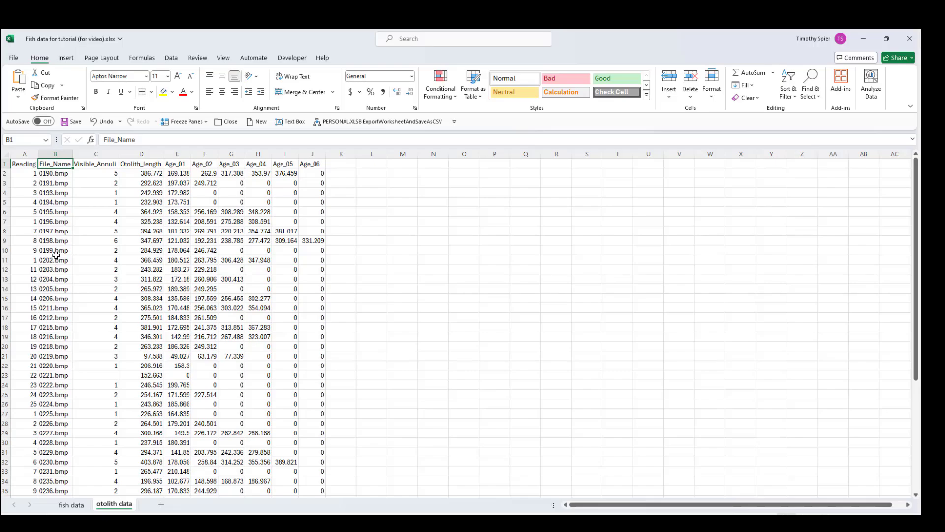
{"action": "left_click", "coordinate": [70, 505]}
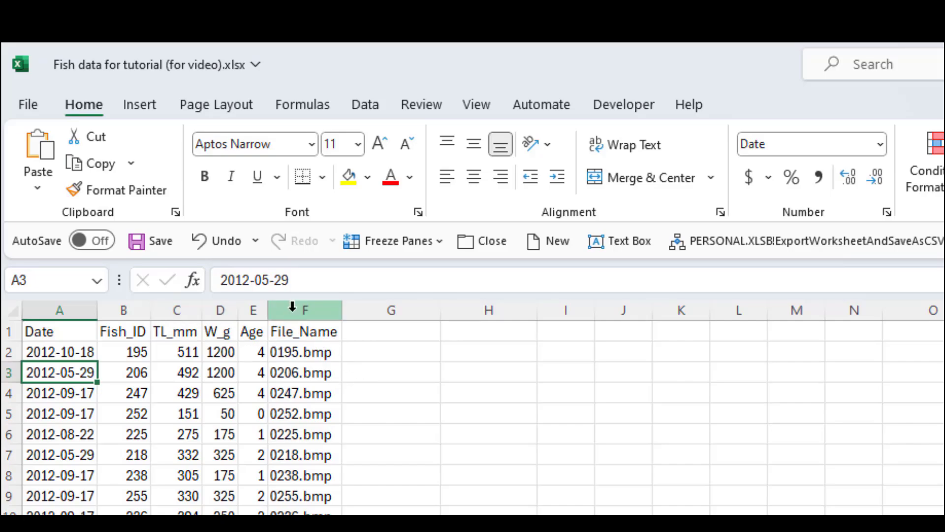
{"action": "left_click", "coordinate": [176, 309]}
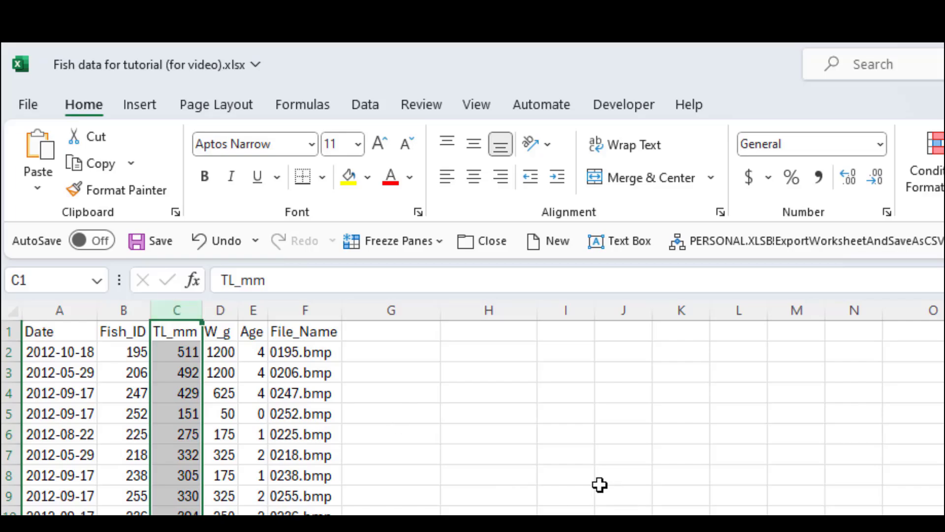
{"action": "left_click", "coordinate": [375, 366]}
{"action": "left_click", "coordinate": [378, 347]}
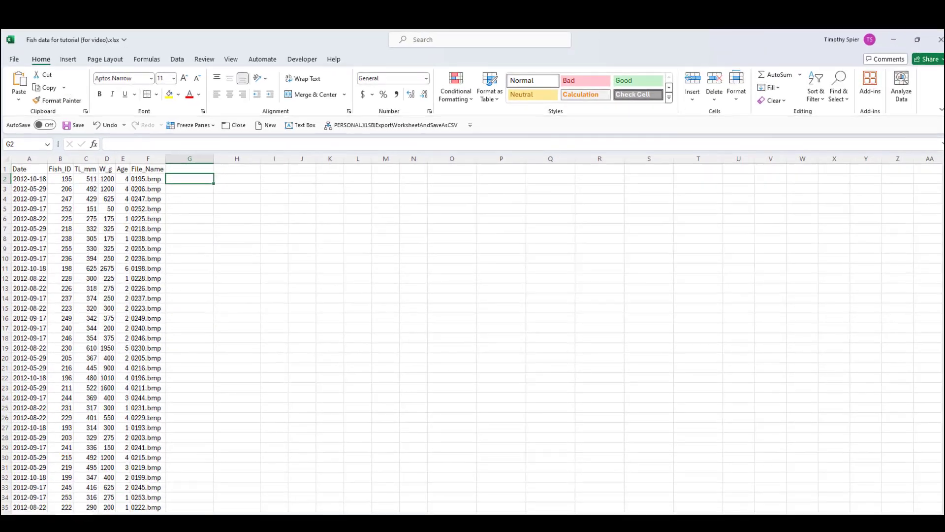
Copy the Visible_Annuli to Age_06 headings from otolith data to G1:N1 of fish data, clearing the values pasted in row 2
{"action": "left_click", "coordinate": [117, 515]}
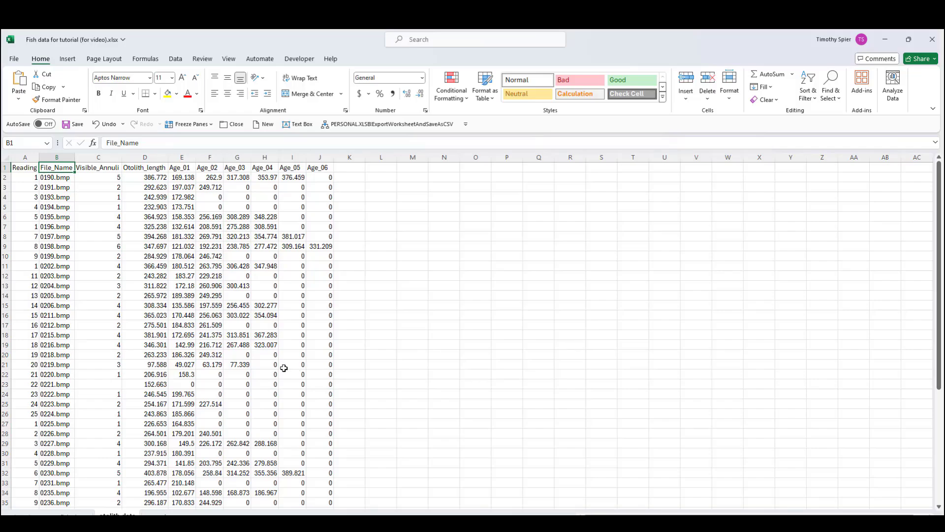
{"action": "left_click_drag", "start_coordinate": [92, 168], "coordinate": [326, 180]}
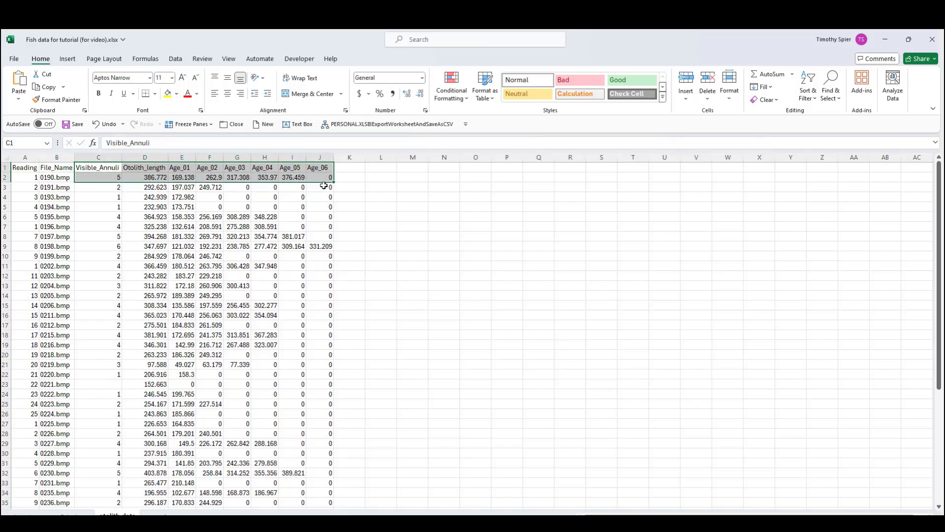
{"action": "key", "text": "ctrl+c"}
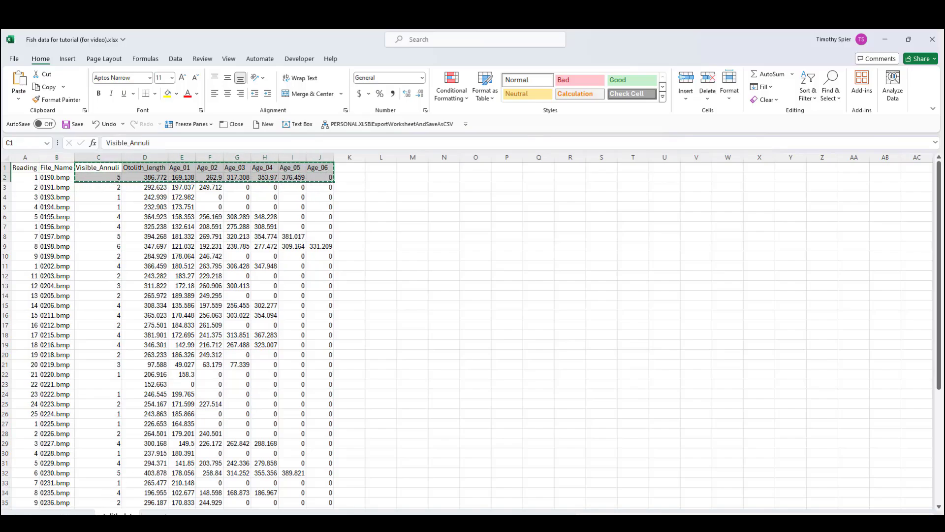
{"action": "left_click", "coordinate": [73, 515]}
{"action": "left_click", "coordinate": [193, 169]}
{"action": "key", "text": "ctrl+v"}
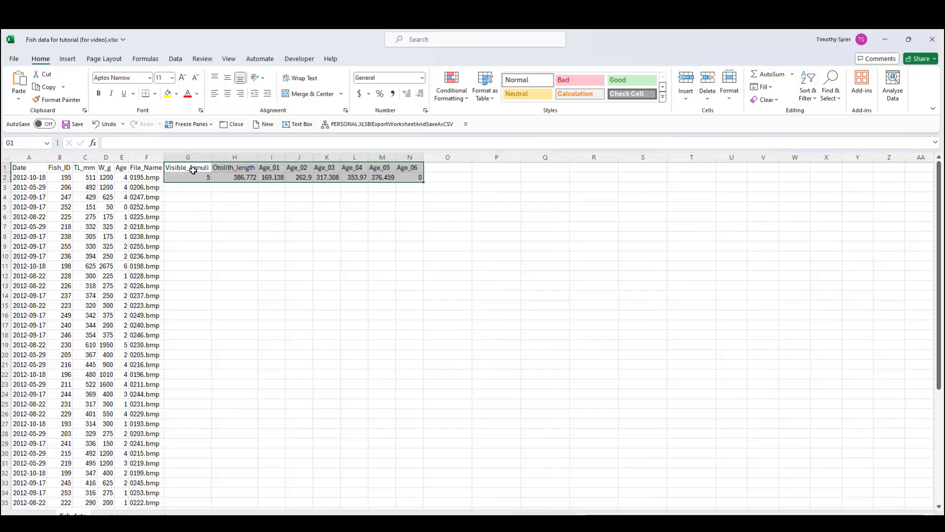
{"action": "left_click_drag", "start_coordinate": [190, 180], "coordinate": [401, 178]}
{"action": "key", "text": "Delete"}
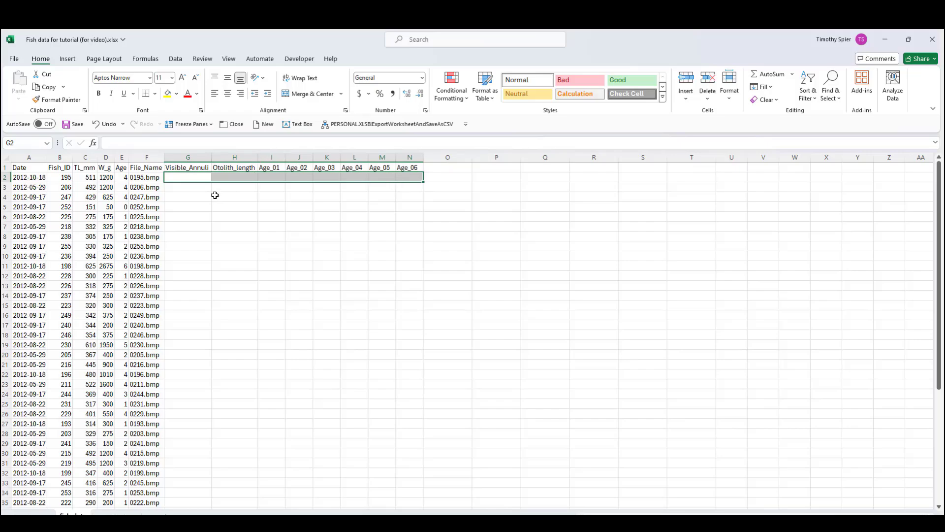
Start a VLOOKUP function in G2 with F2 as lookup value, and point its table array to the otolith data sheet
{"action": "left_click", "coordinate": [177, 178]}
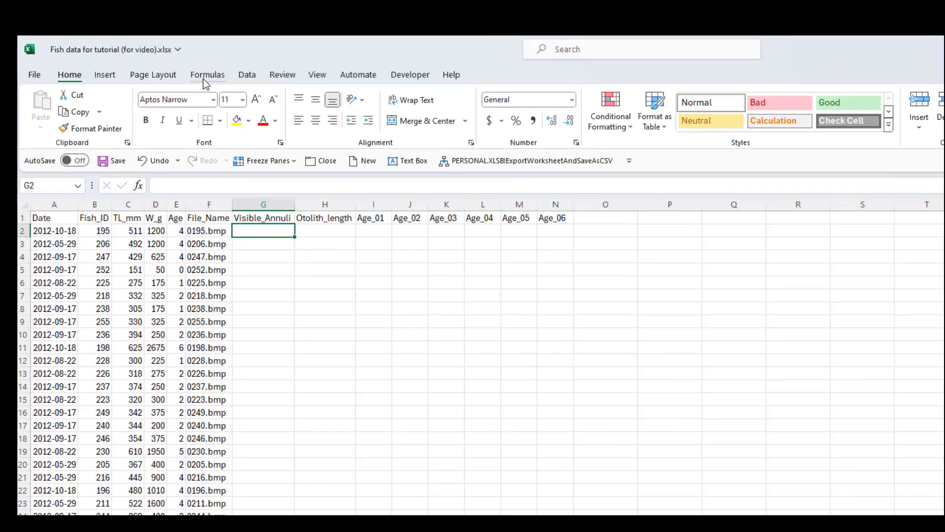
{"action": "left_click", "coordinate": [145, 59]}
{"action": "left_click", "coordinate": [80, 148]}
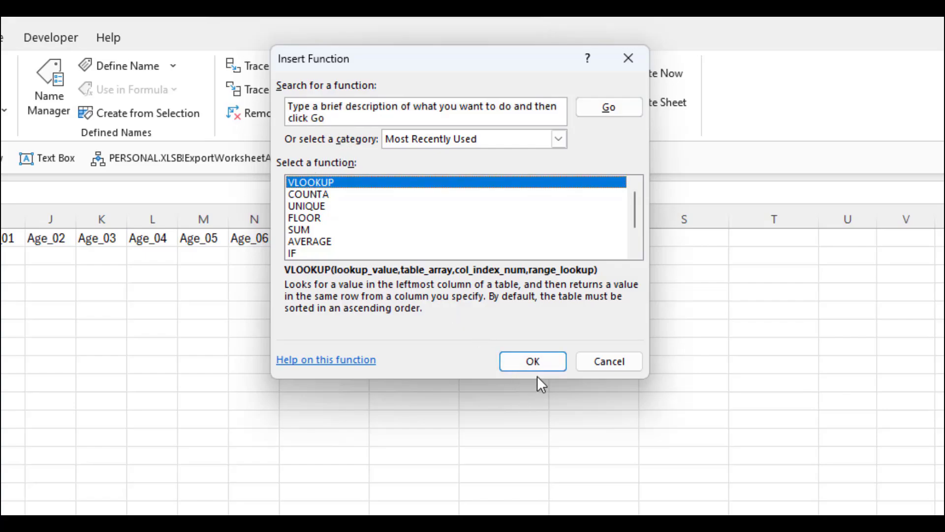
{"action": "left_click", "coordinate": [538, 361]}
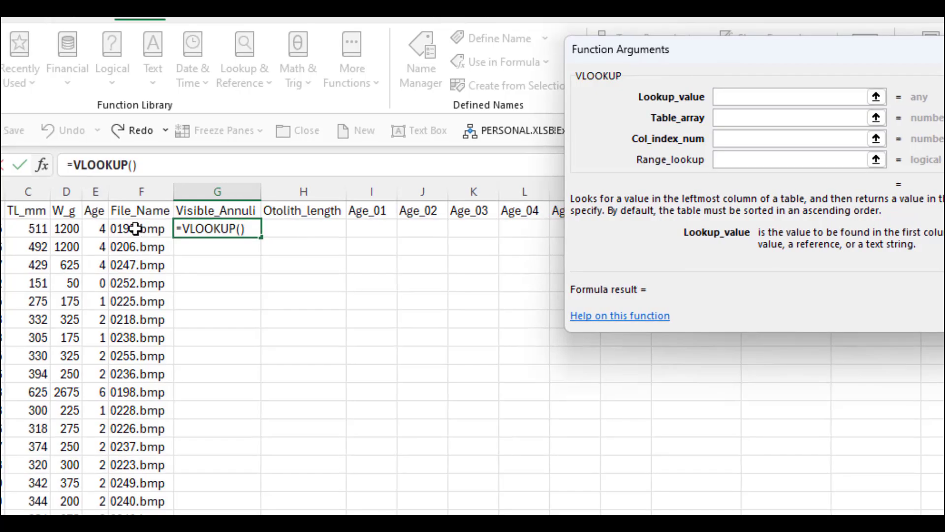
{"action": "left_click", "coordinate": [141, 229]}
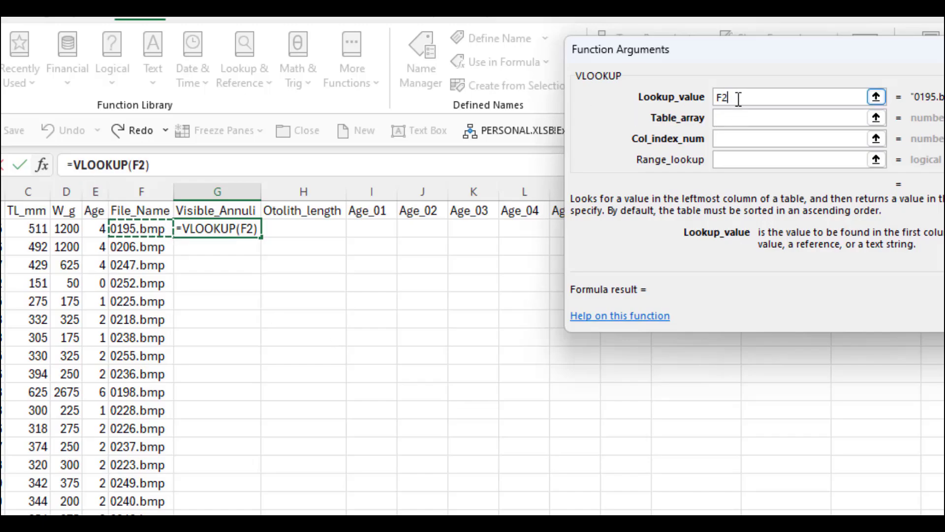
{"action": "left_click", "coordinate": [742, 116]}
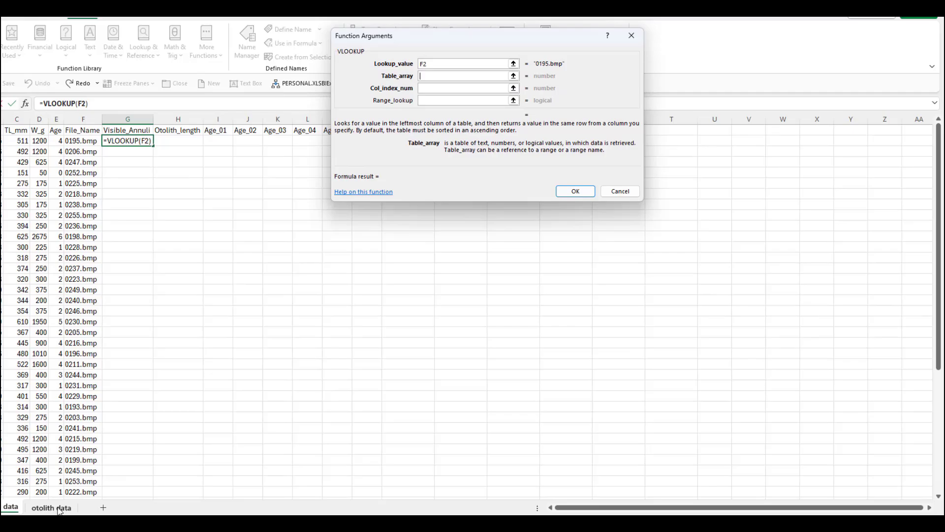
{"action": "left_click", "coordinate": [51, 508]}
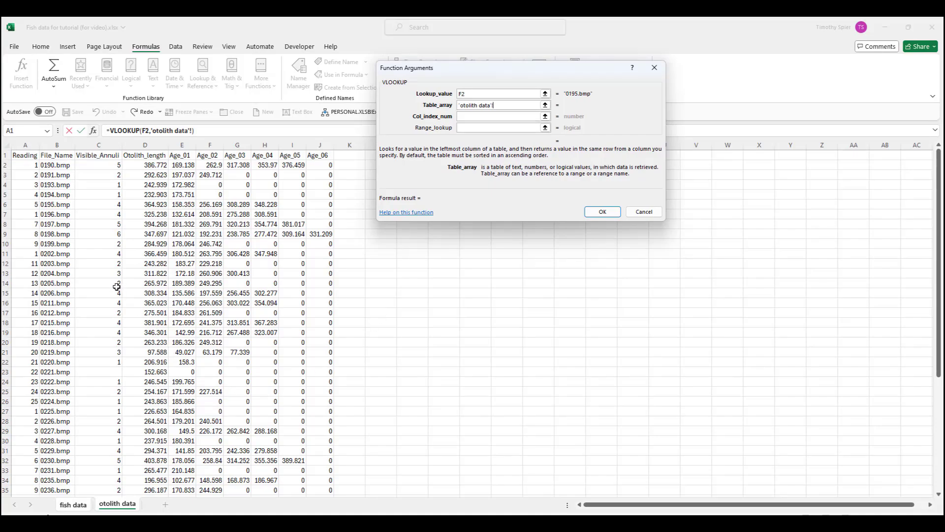
{"action": "left_click", "coordinate": [53, 156]}
{"action": "left_click_drag", "start_coordinate": [53, 156], "coordinate": [319, 452]}
{"action": "scroll", "coordinate": [317, 448], "scroll_direction": "up", "scroll_amount": 4}
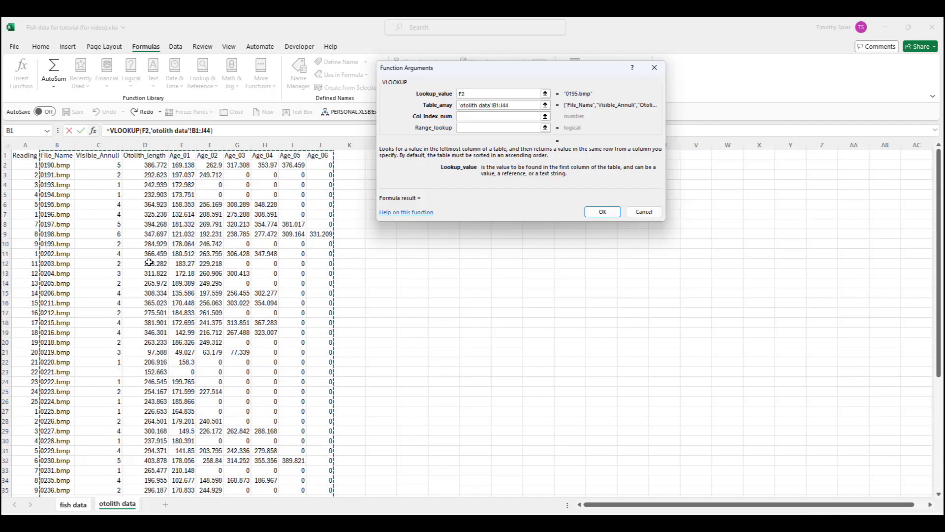
Set the VLOOKUP's table array to B1:J51 of the otolith data sheet
{"action": "left_click", "coordinate": [56, 155]}
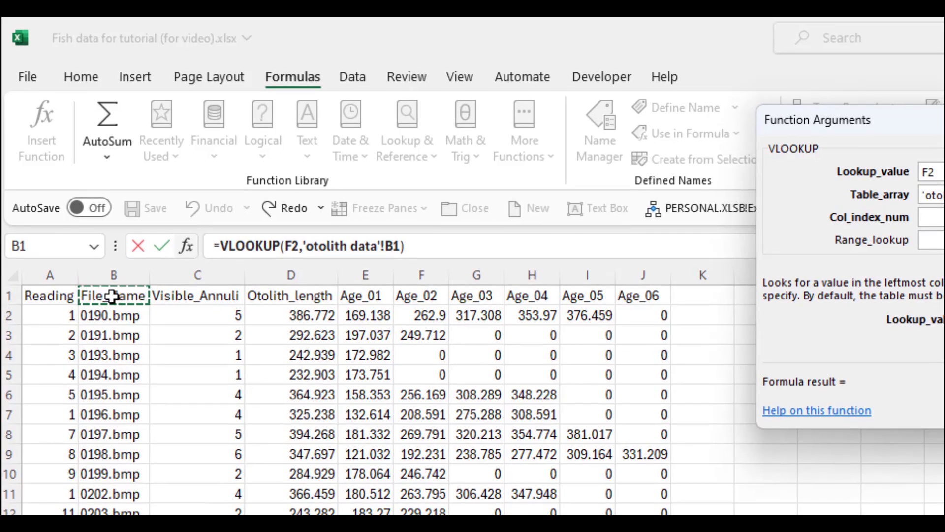
{"action": "key", "text": "ctrl+shift+Right"}
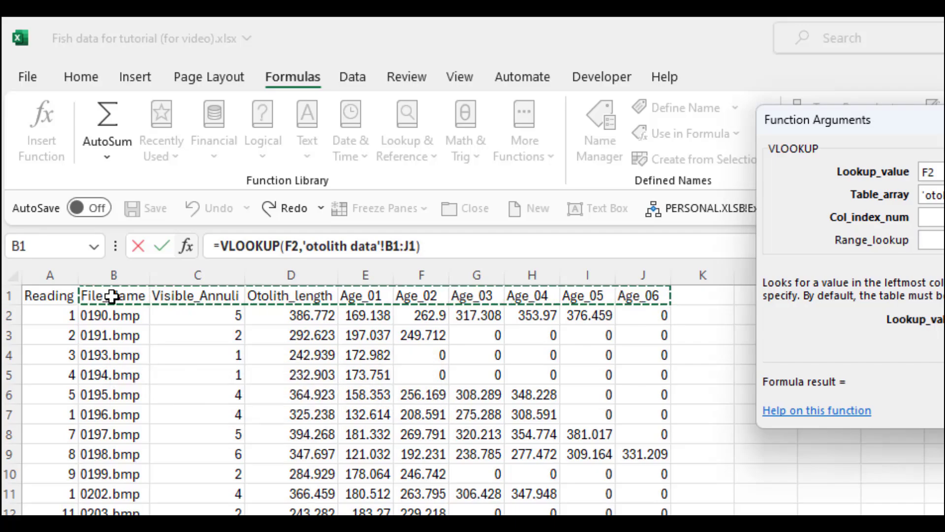
{"action": "key", "text": "ctrl+shift+Down"}
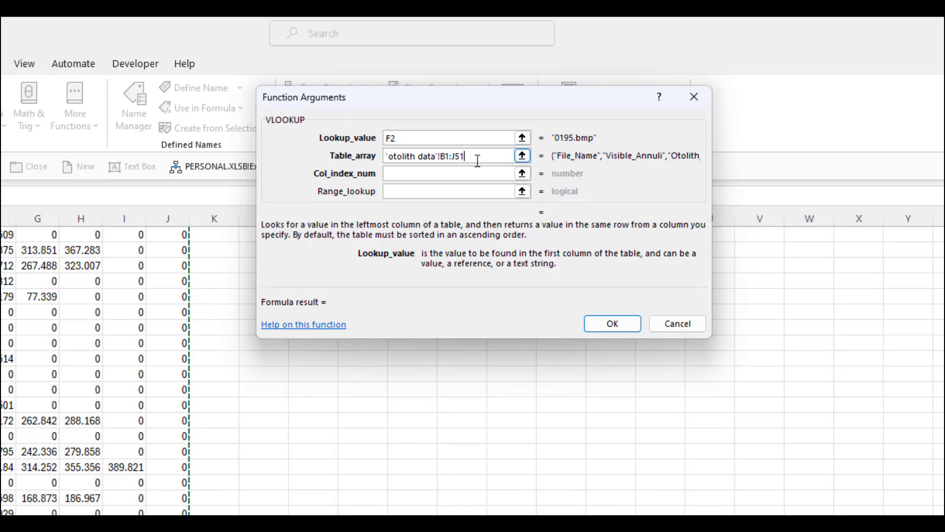
{"action": "left_click", "coordinate": [420, 175]}
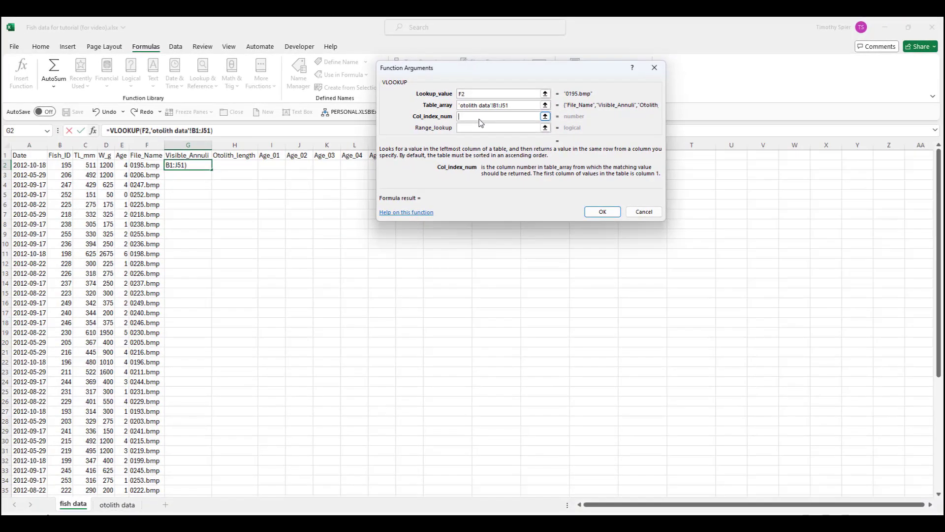
{"action": "left_click", "coordinate": [494, 127]}
{"action": "left_click", "coordinate": [117, 505]}
{"action": "scroll", "coordinate": [176, 403], "scroll_direction": "up", "scroll_amount": 5}
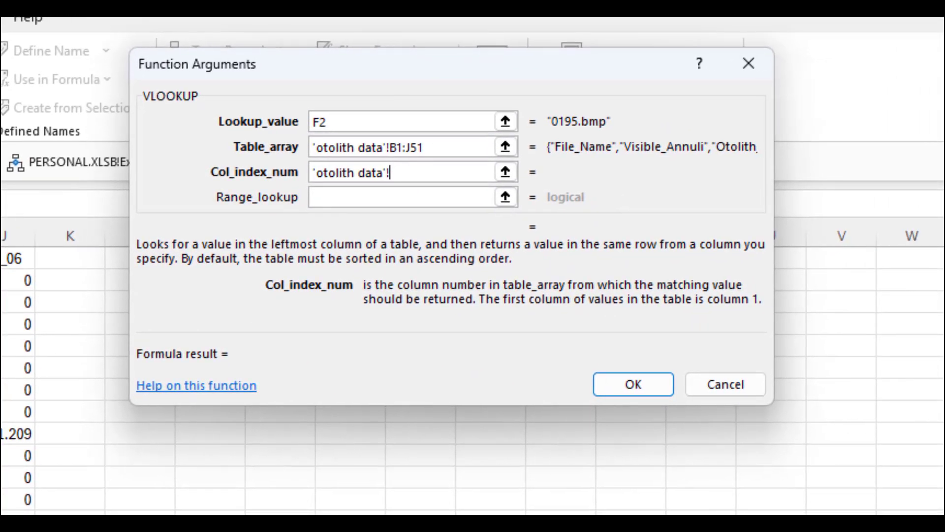
{"action": "key", "text": "ctrl+Page_Up"}
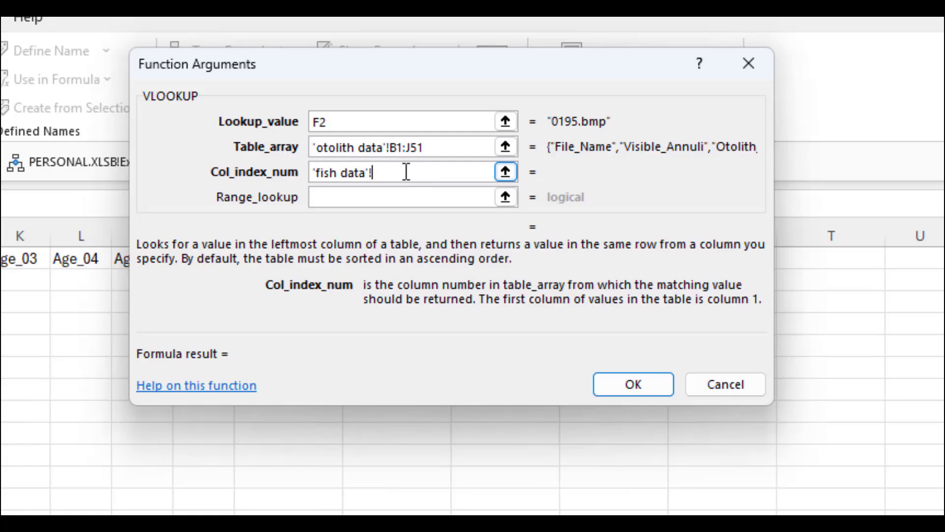
{"action": "left_click_drag", "start_coordinate": [406, 172], "coordinate": [194, 173]}
{"action": "key", "text": "BackSpace"}
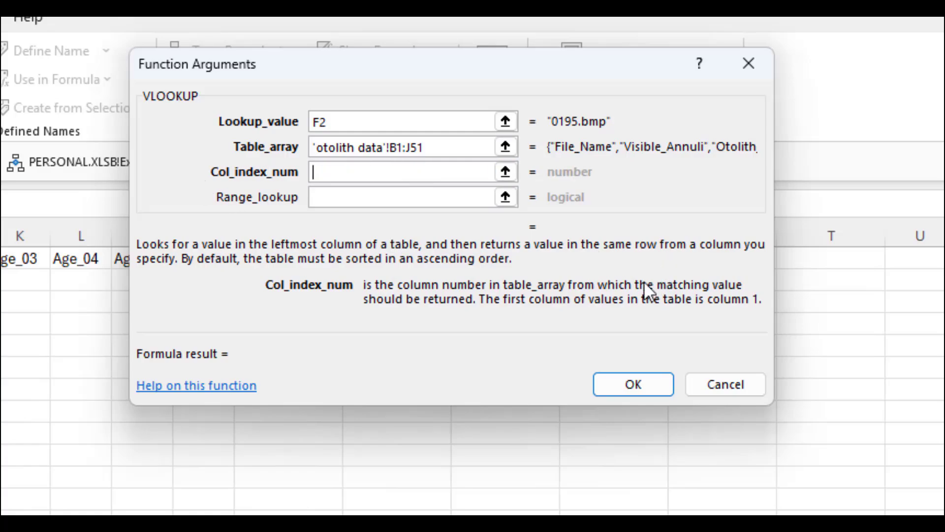
Complete the VLOOKUP in G2 with column index number 2 and range lookup false
{"action": "type", "text": "2"}
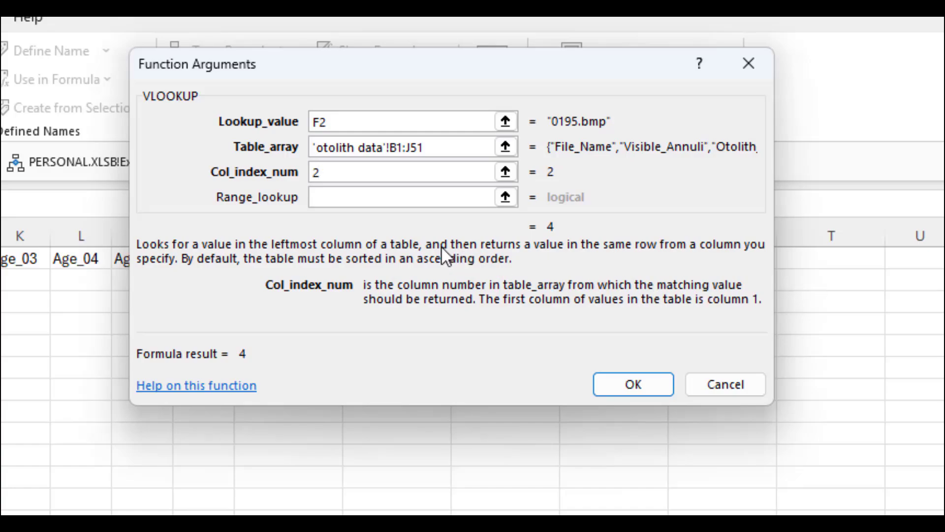
{"action": "left_click", "coordinate": [449, 201]}
{"action": "type", "text": "false"}
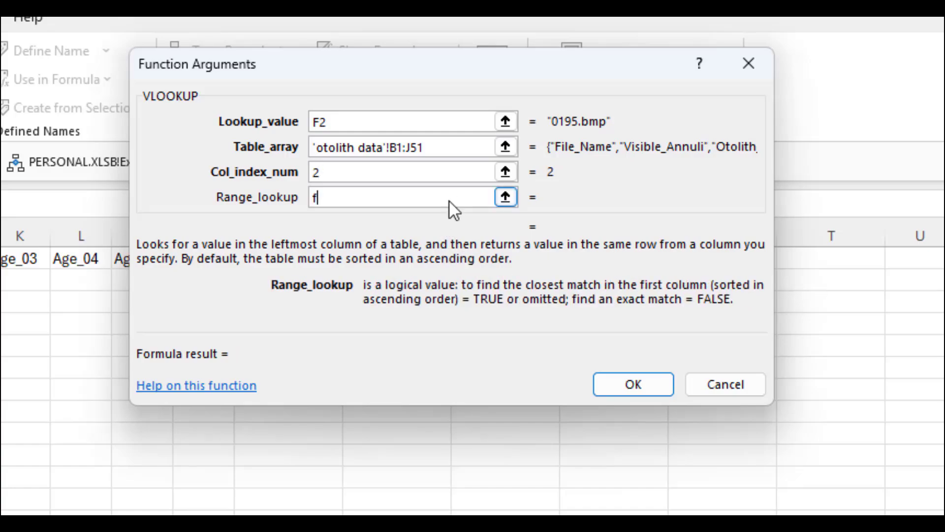
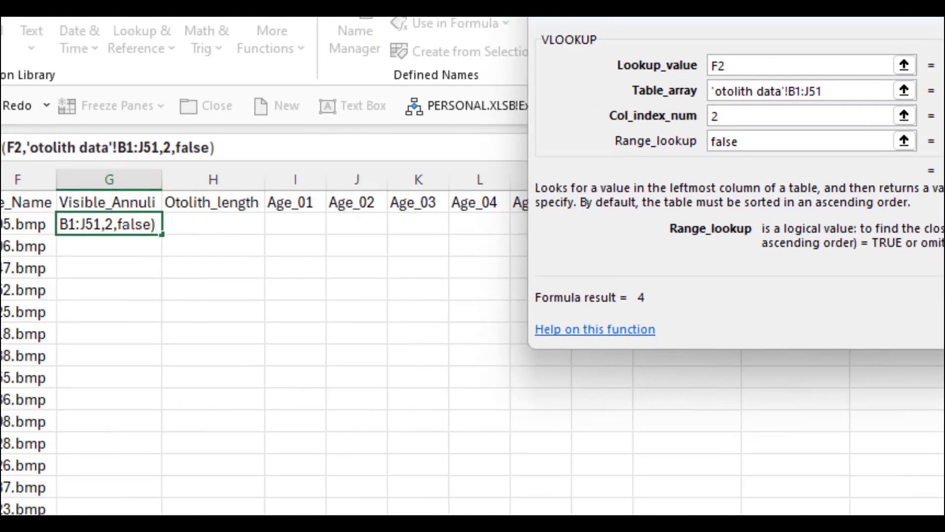
{"action": "left_click", "coordinate": [634, 384]}
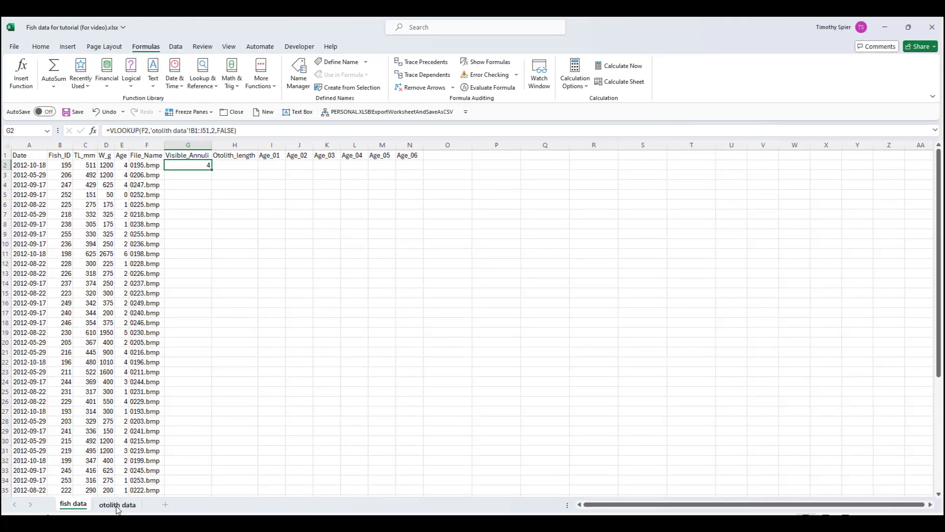
Check the looked-up annuli value against the 0195.bmp row on the otolith data sheet, and return to the fish data sheet
{"action": "left_click", "coordinate": [118, 505]}
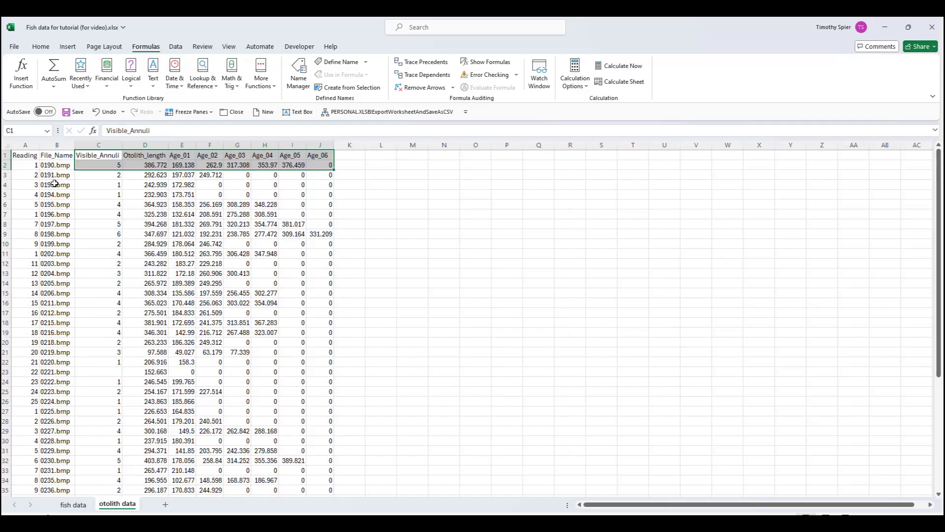
{"action": "left_click", "coordinate": [54, 202]}
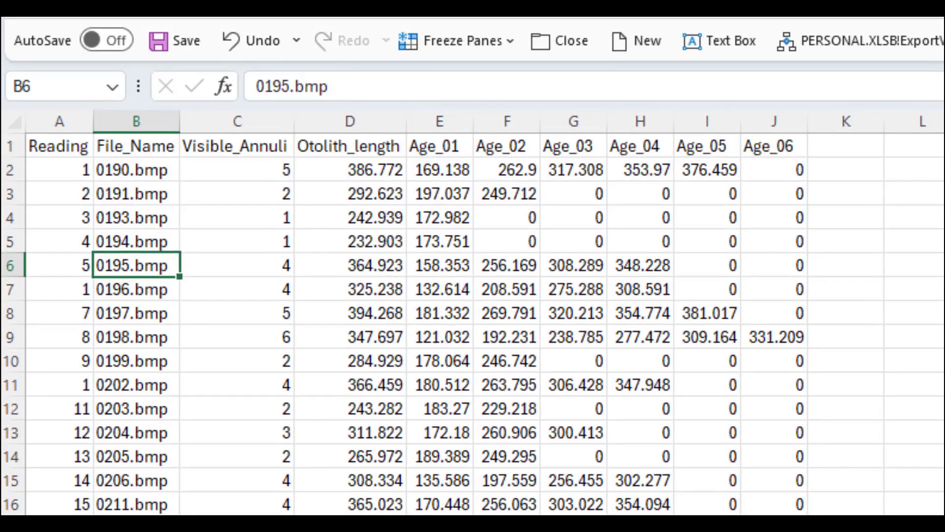
{"action": "left_click", "coordinate": [72, 506]}
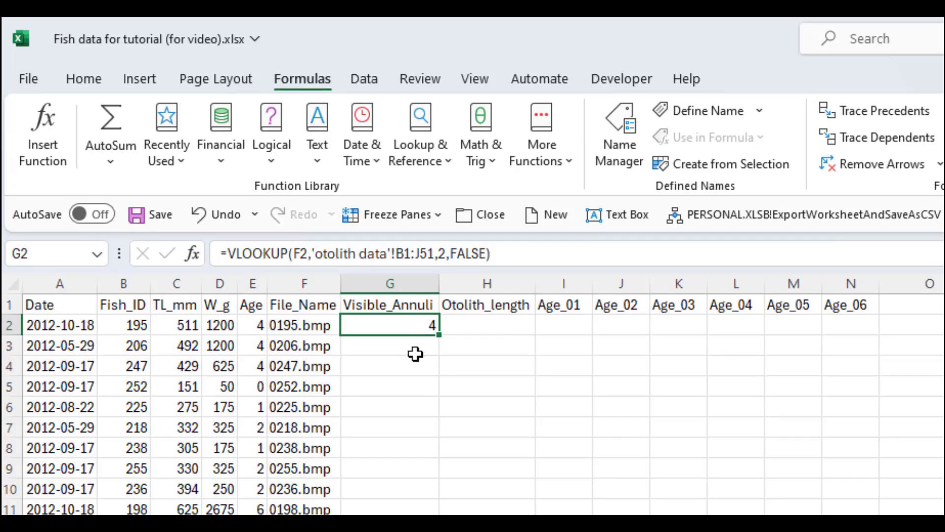
Fill the G2 VLOOKUP down the Visible_Annuli column and look through the filled rows
{"action": "double_click", "coordinate": [439, 334]}
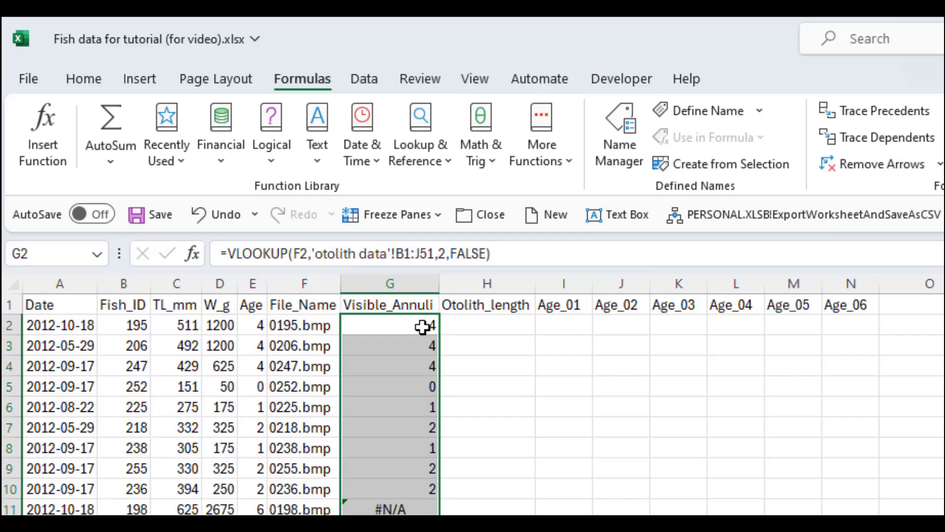
{"action": "scroll", "coordinate": [412, 490], "scroll_direction": "down", "scroll_amount": 10}
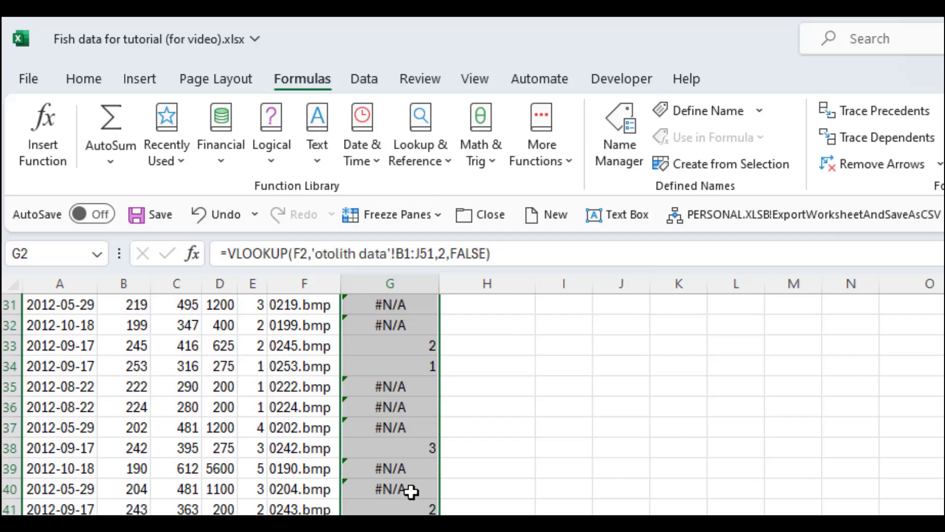
{"action": "scroll", "coordinate": [412, 491], "scroll_direction": "up", "scroll_amount": 10}
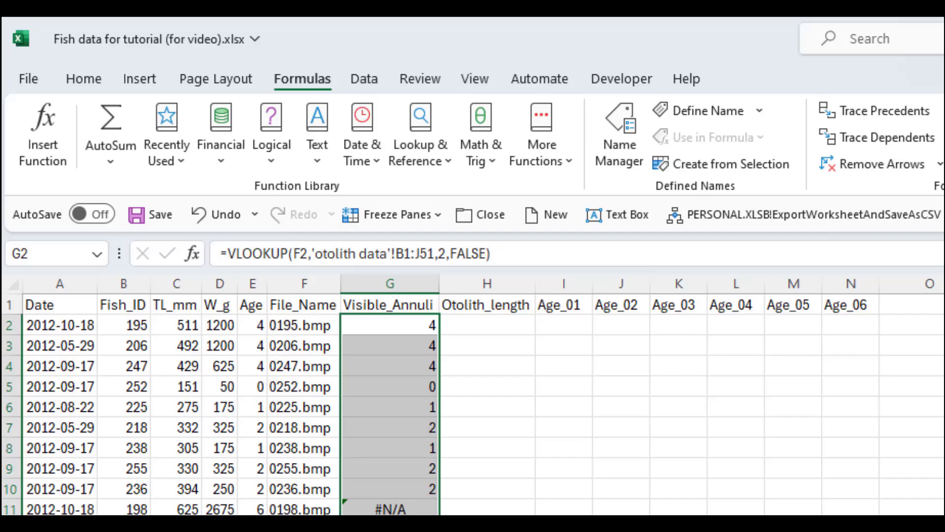
{"action": "scroll", "coordinate": [473, 404], "scroll_direction": "down", "scroll_amount": 9}
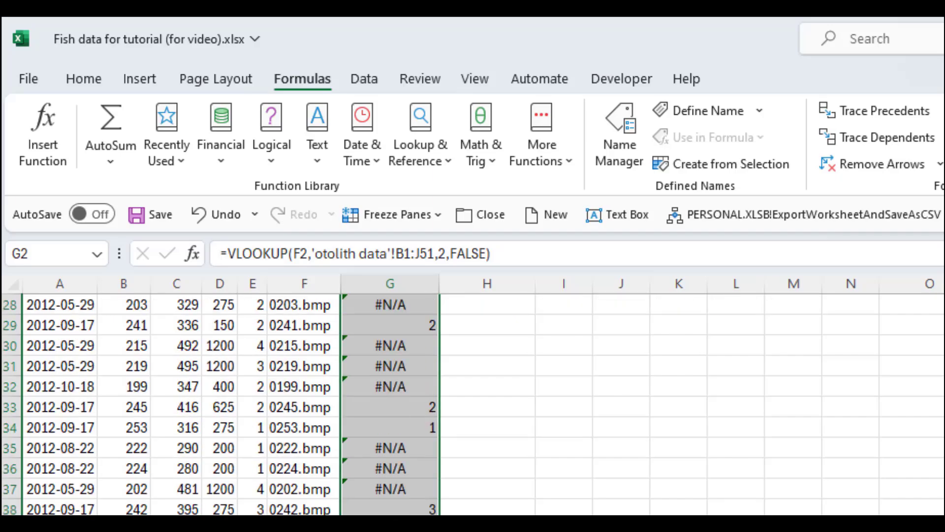
{"action": "scroll", "coordinate": [473, 403], "scroll_direction": "up", "scroll_amount": 9}
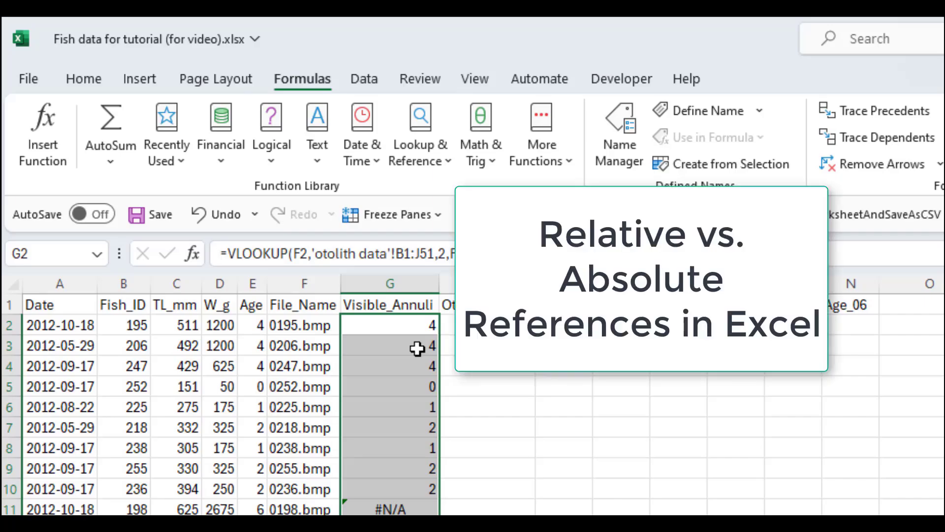
Compare the lookup value and table array references in the VLOOKUP formulas of G2, G3 and G4
{"action": "left_click", "coordinate": [418, 330]}
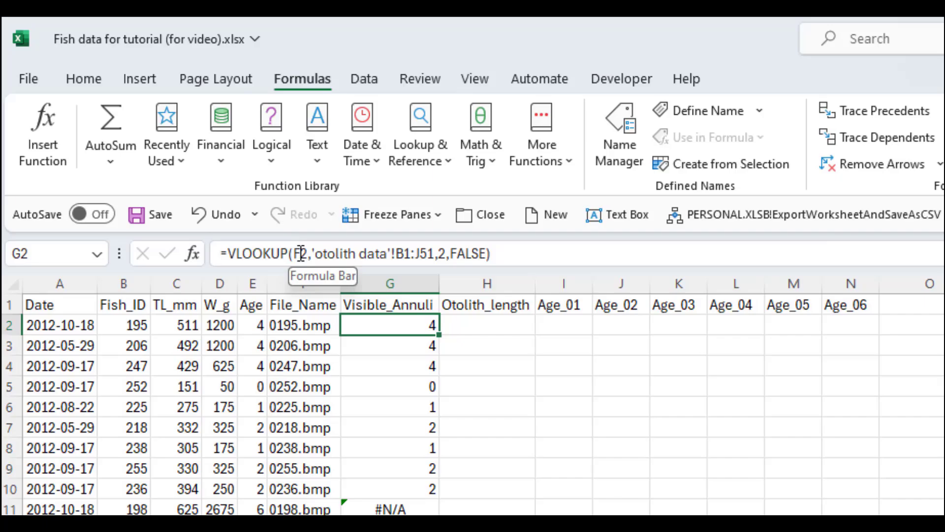
{"action": "key", "text": "Down"}
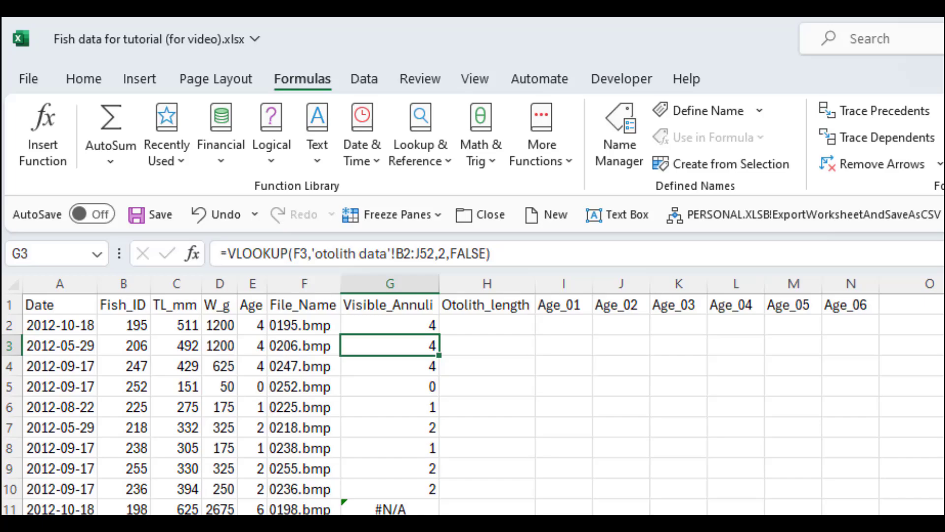
{"action": "left_click", "coordinate": [389, 368]}
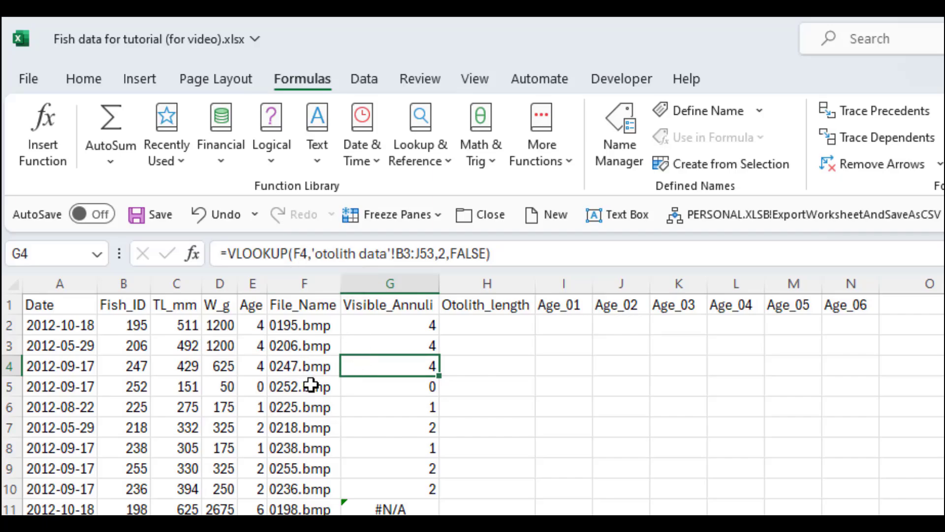
{"action": "left_click", "coordinate": [368, 349]}
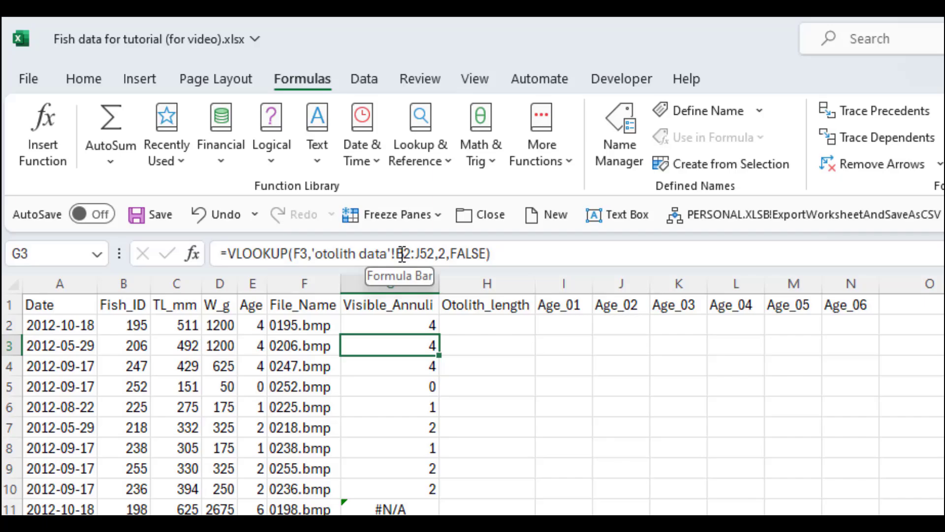
{"action": "left_click", "coordinate": [409, 325]}
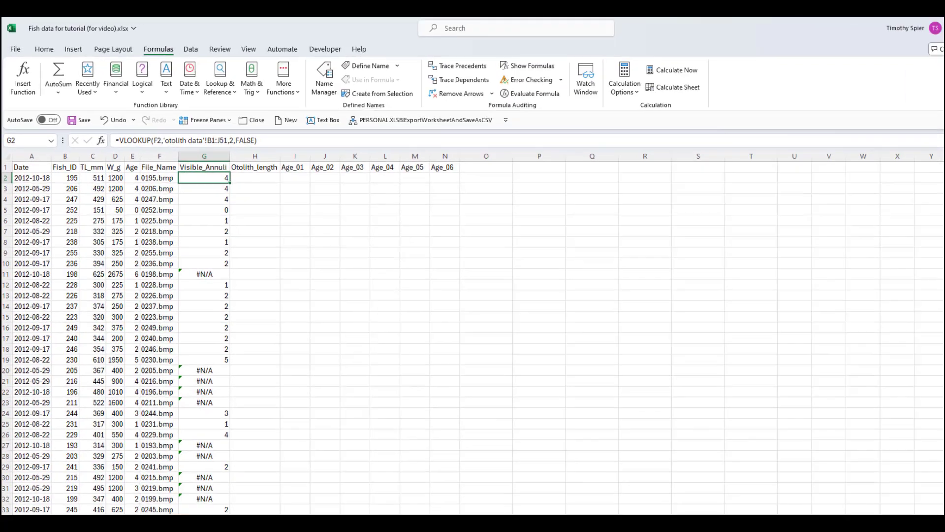
Review the extent of the B1:J51 lookup range on the otolith data sheet, and return to the fish data sheet
{"action": "left_click", "coordinate": [117, 503]}
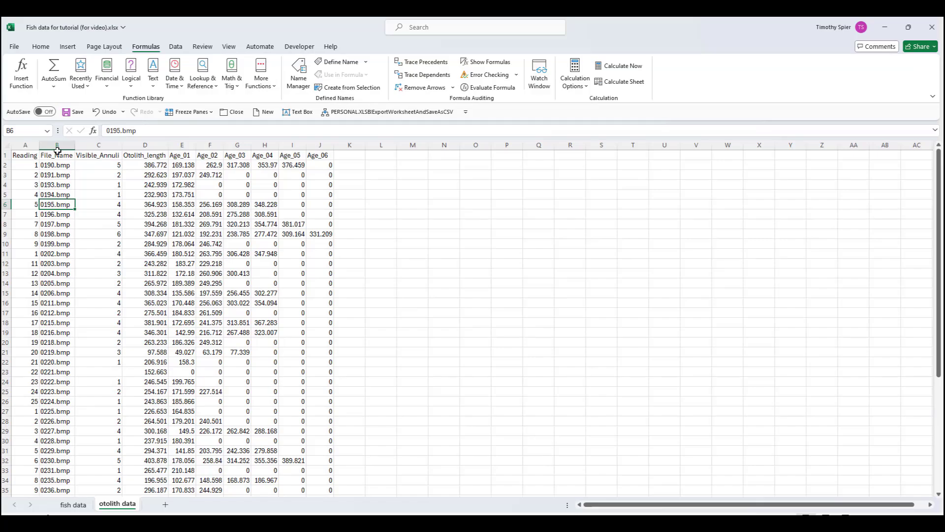
{"action": "scroll", "coordinate": [188, 287], "scroll_direction": "down", "scroll_amount": 5}
{"action": "scroll", "coordinate": [188, 287], "scroll_direction": "down", "scroll_amount": 8}
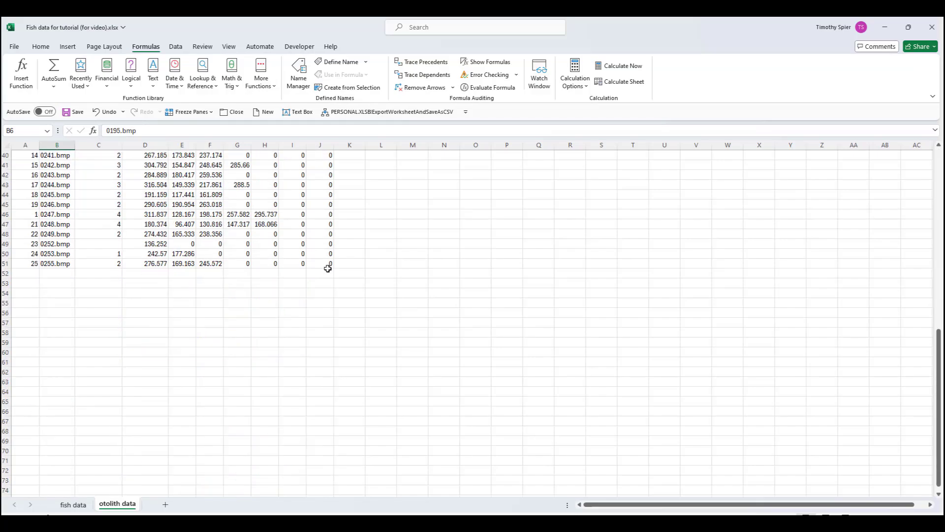
{"action": "scroll", "coordinate": [302, 281], "scroll_direction": "up", "scroll_amount": 13}
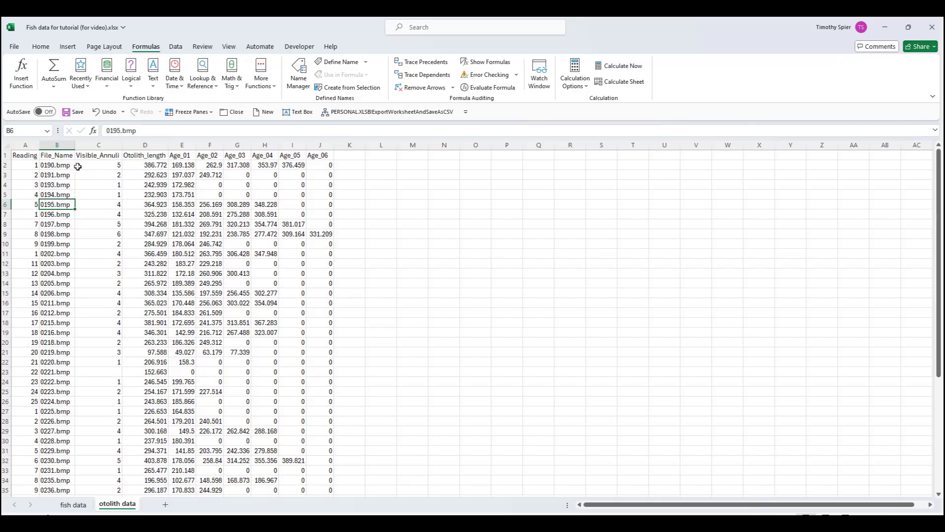
{"action": "left_click", "coordinate": [75, 505]}
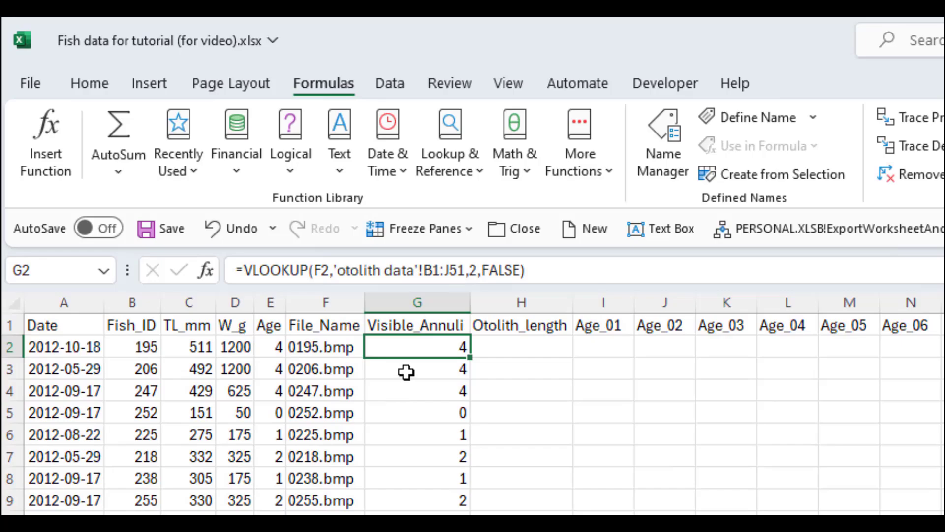
Examine how the table array reference shifts in the formulas of G3, G4 and G11
{"action": "left_click", "coordinate": [411, 365]}
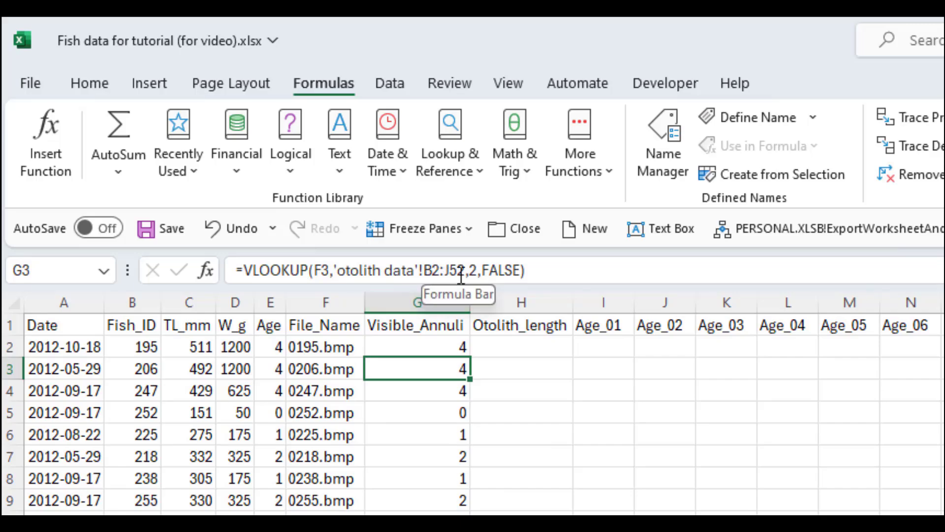
{"action": "left_click", "coordinate": [424, 389]}
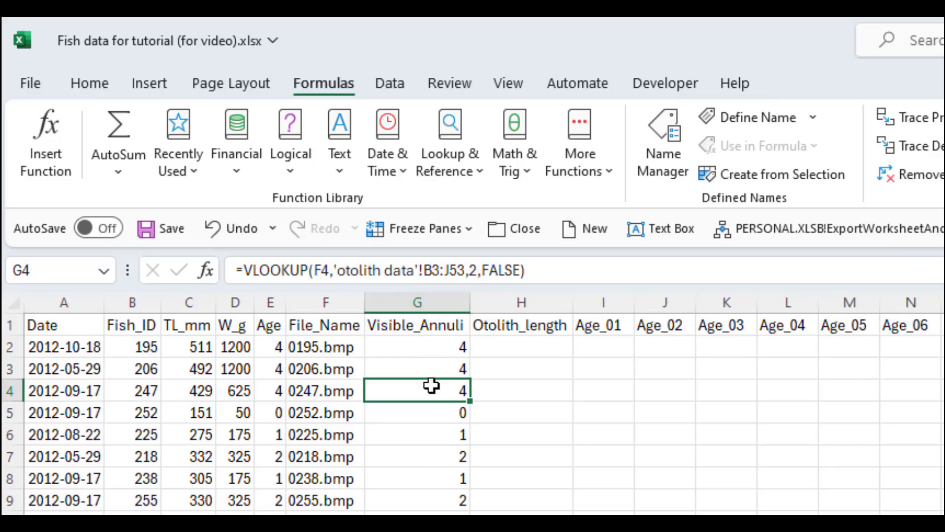
{"action": "left_click", "coordinate": [409, 509]}
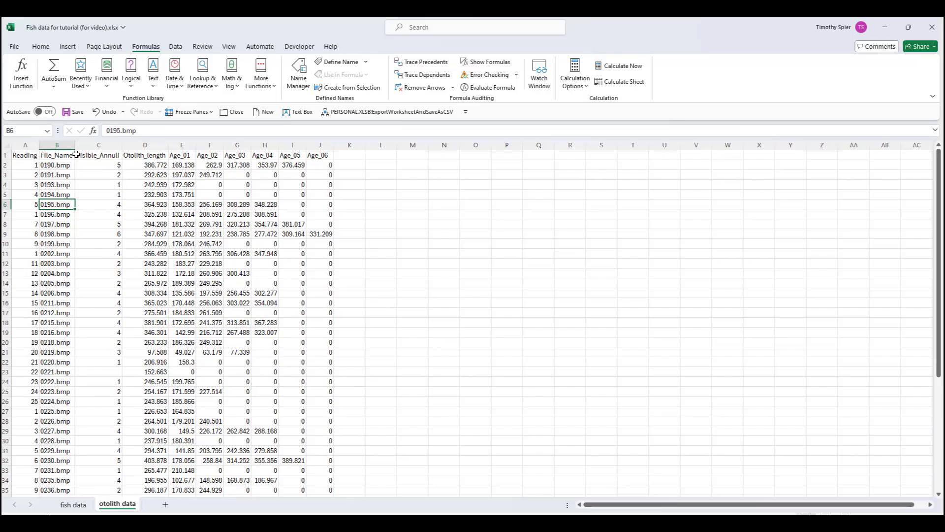
Trace G11's lookup range on the otolith data sheet by selecting the rows from B10 downward, and return to the fish data sheet
{"action": "left_click_drag", "start_coordinate": [58, 248], "coordinate": [320, 421]}
{"action": "left_click_drag", "start_coordinate": [312, 376], "coordinate": [309, 178]}
{"action": "scroll", "coordinate": [298, 360], "scroll_direction": "up", "scroll_amount": 5}
{"action": "scroll", "coordinate": [298, 369], "scroll_direction": "up", "scroll_amount": 14}
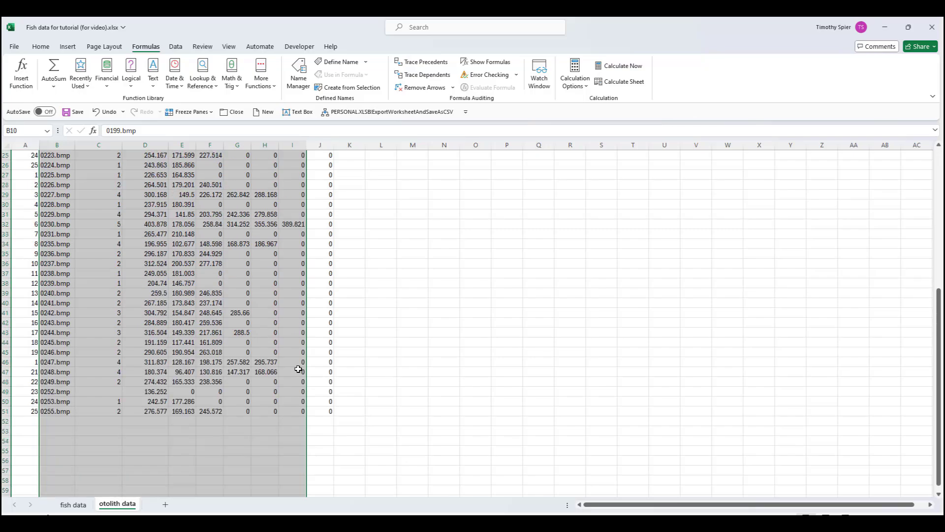
{"action": "scroll", "coordinate": [298, 368], "scroll_direction": "down", "scroll_amount": 2}
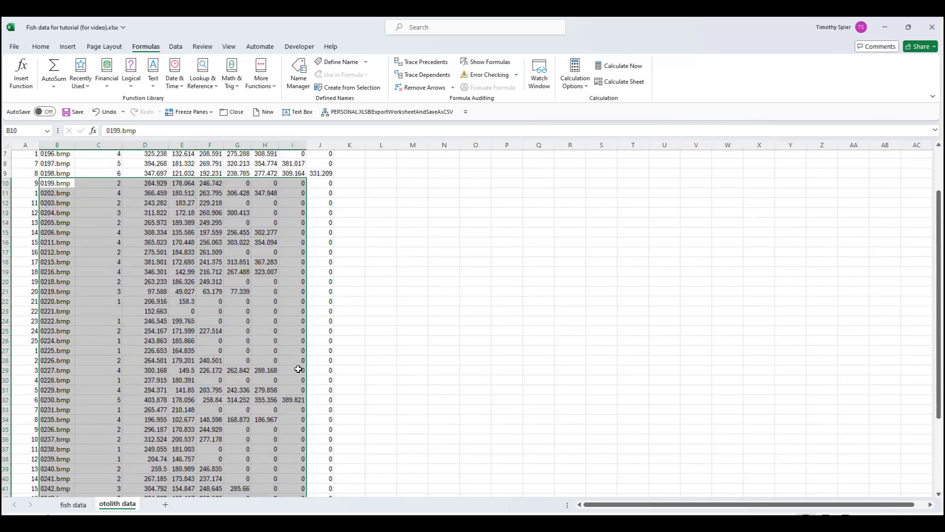
{"action": "left_click", "coordinate": [65, 509]}
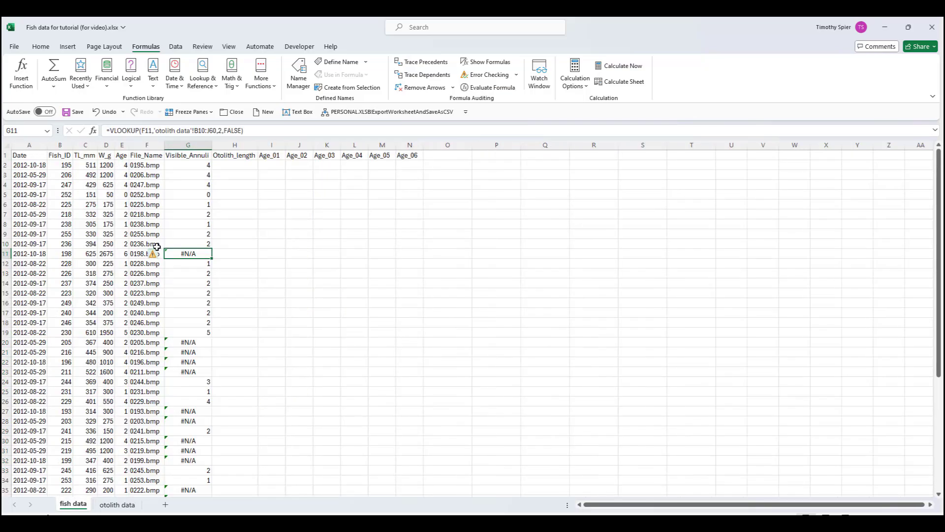
Check whether F11's file name 0198.bmp lies within the selected range on the otolith data sheet, and return to the fish data sheet
{"action": "left_click", "coordinate": [142, 256]}
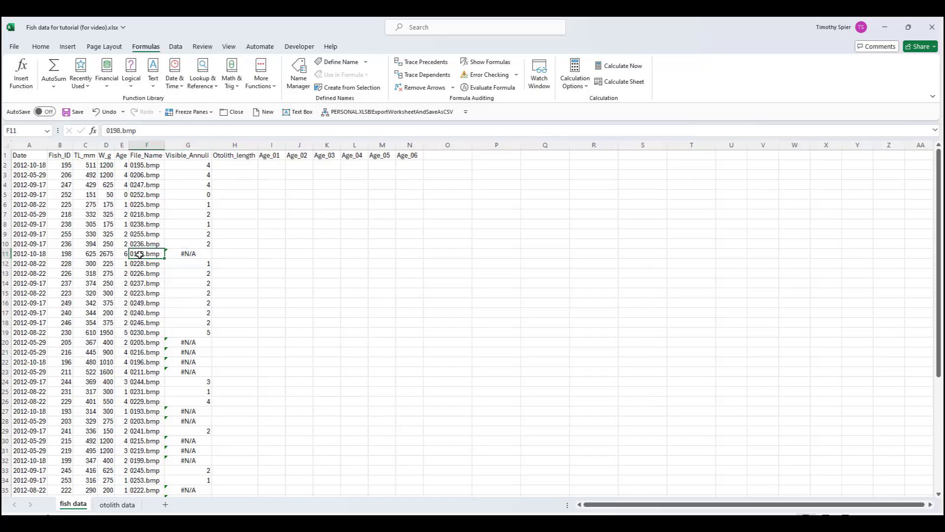
{"action": "left_click", "coordinate": [118, 505]}
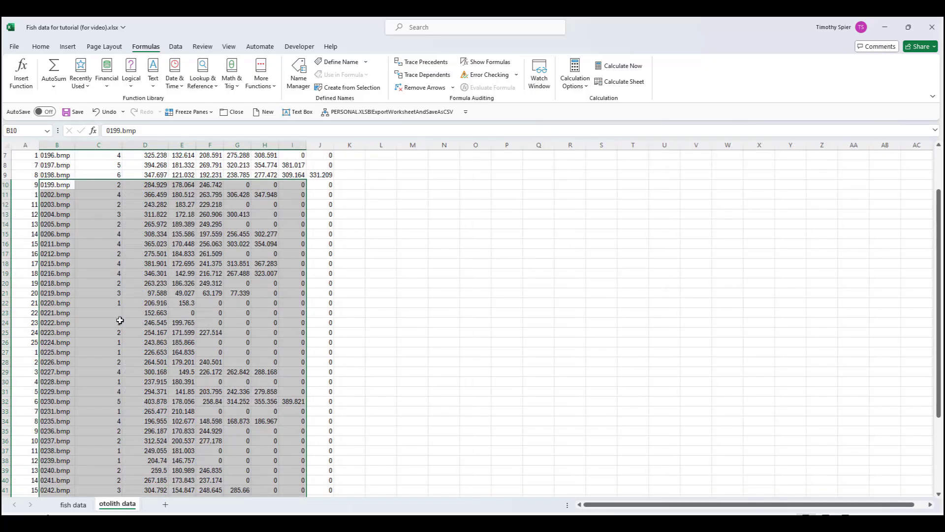
{"action": "scroll", "coordinate": [130, 472], "scroll_direction": "down", "scroll_amount": 2}
{"action": "scroll", "coordinate": [111, 440], "scroll_direction": "up", "scroll_amount": 4}
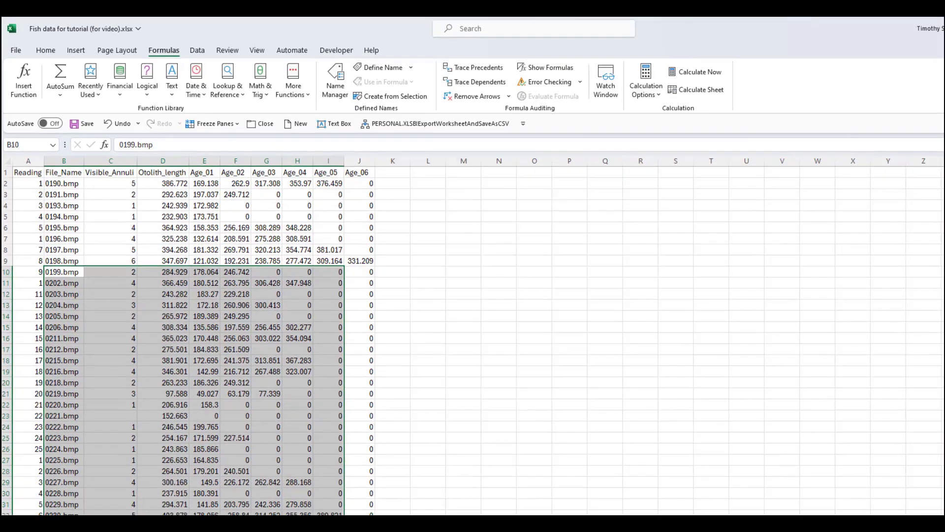
{"action": "left_click", "coordinate": [80, 506]}
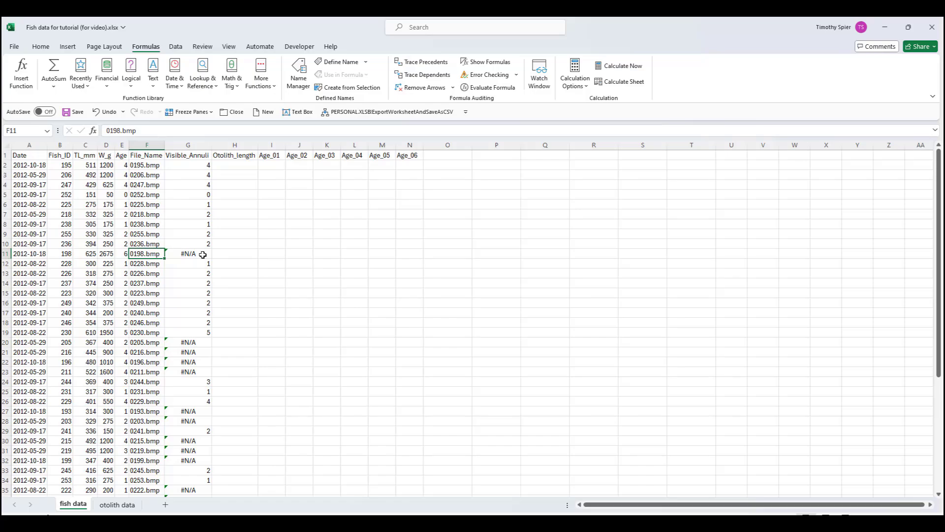
Change the table array in G2's VLOOKUP to the absolute reference $B$1:$J$51 of the otolith data sheet
{"action": "left_click", "coordinate": [203, 166]}
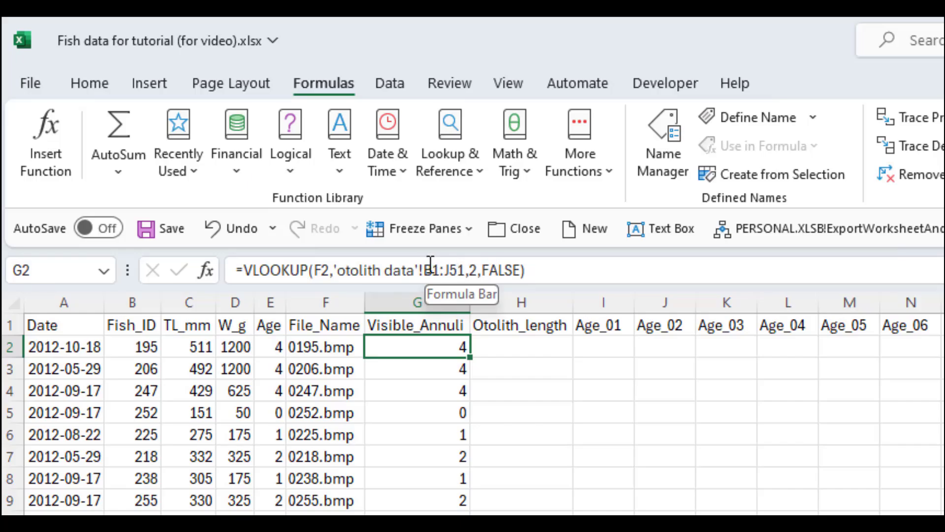
{"action": "key", "text": "F2"}
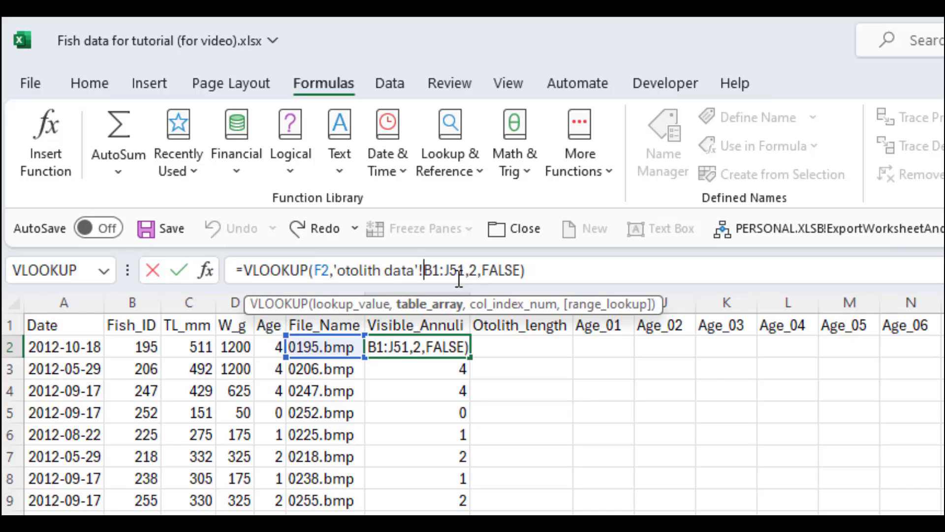
{"action": "type", "text": "$B"}
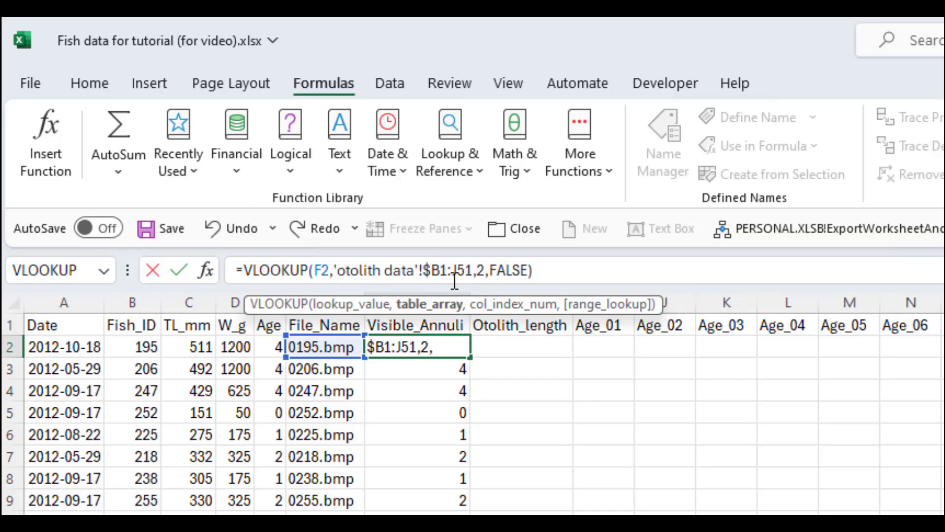
{"action": "type", "text": "$"}
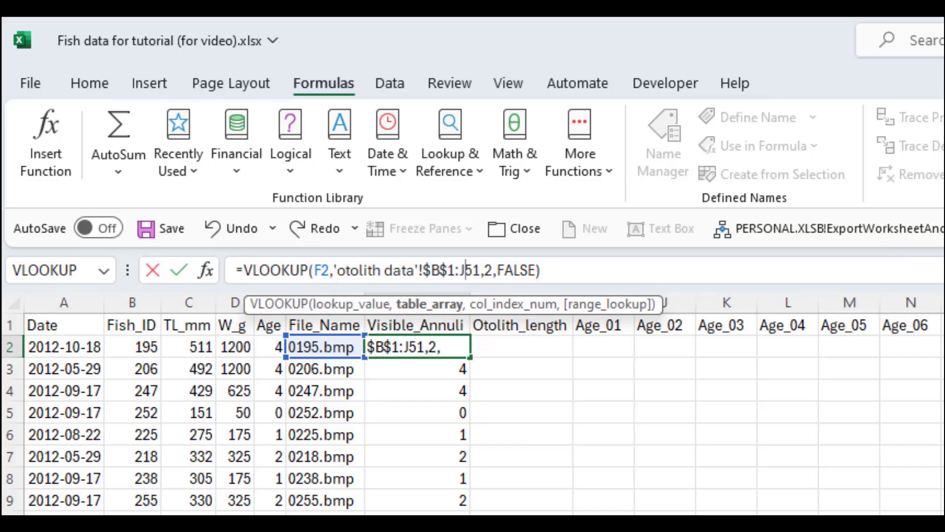
{"action": "key", "text": "F4"}
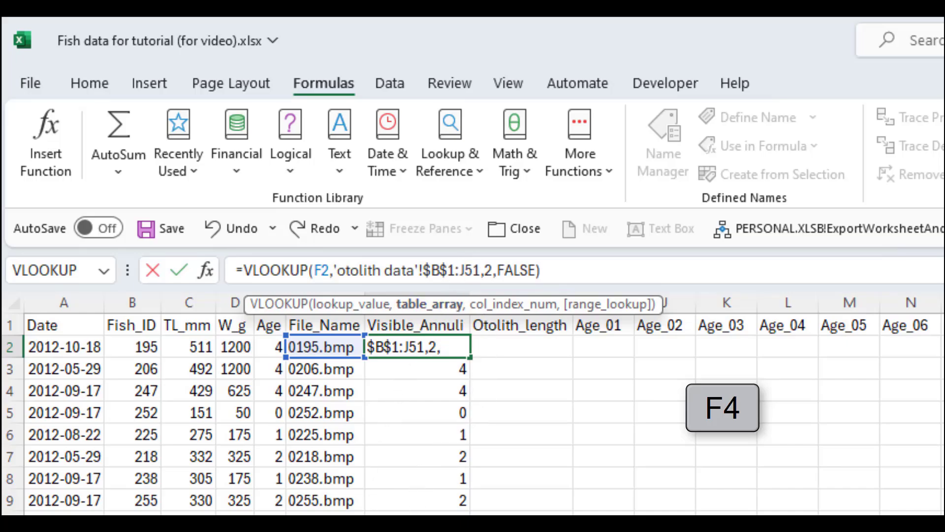
{"action": "key", "text": "F4"}
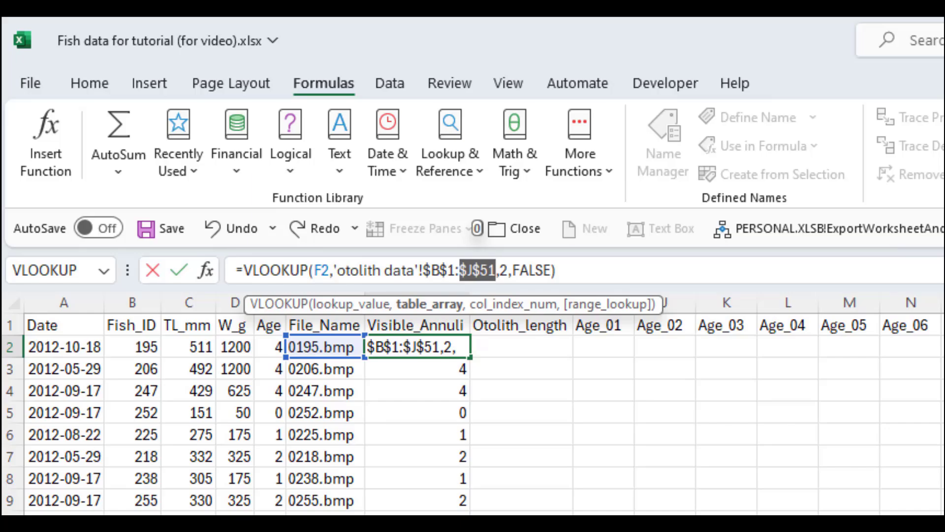
{"action": "key", "text": "ctrl+Return"}
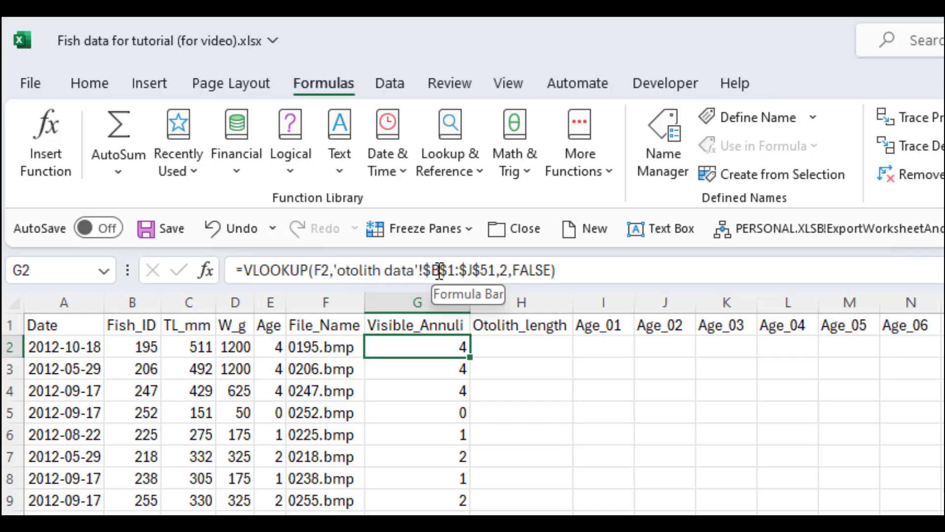
Fill the G2 formula down the Visible_Annuli column and check the table array reference in G3 and G18
{"action": "double_click", "coordinate": [468, 356]}
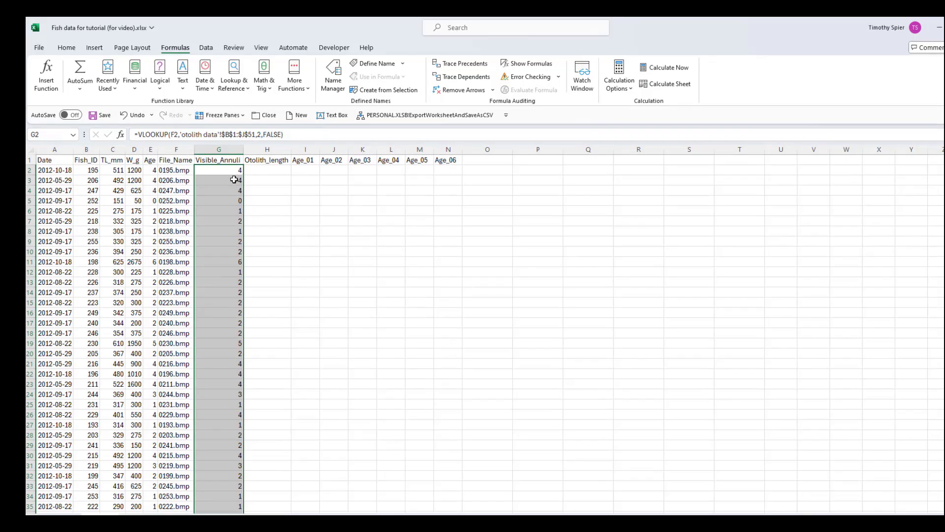
{"action": "left_click", "coordinate": [230, 181]}
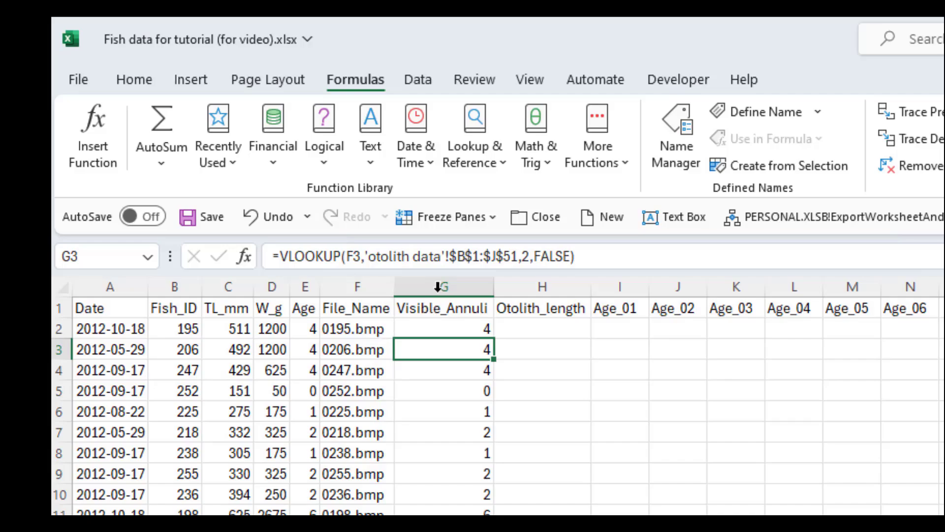
{"action": "left_click", "coordinate": [462, 256]}
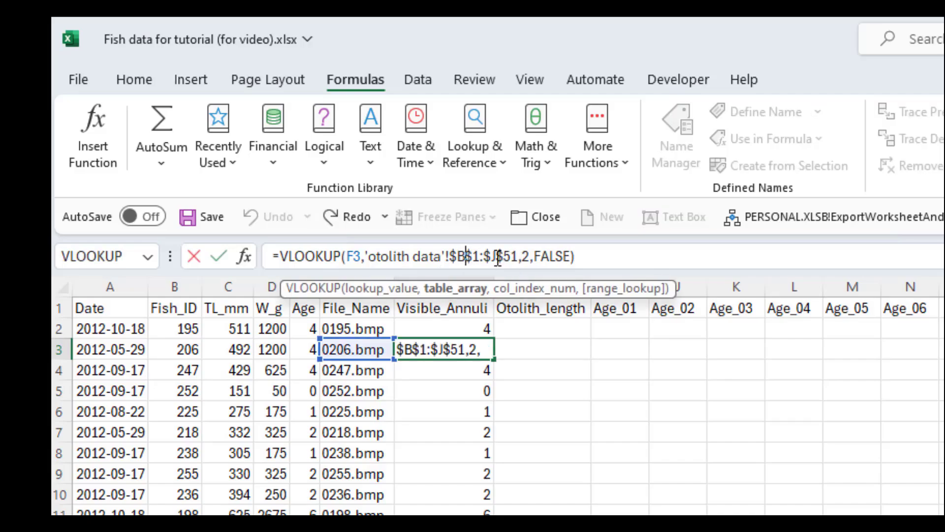
{"action": "left_click", "coordinate": [456, 512]}
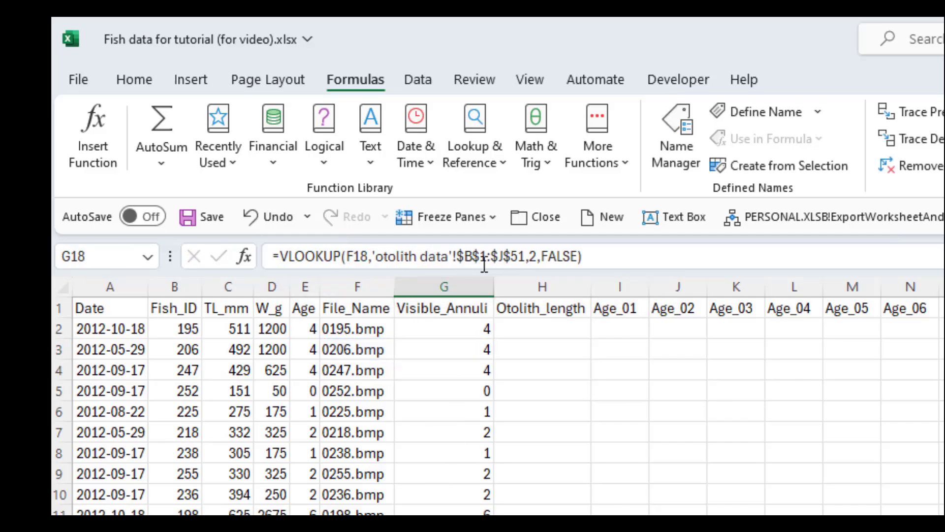
Try copying the G2 VLOOKUP across into H2 and check which cell its lookup value refers to
{"action": "left_click", "coordinate": [469, 328]}
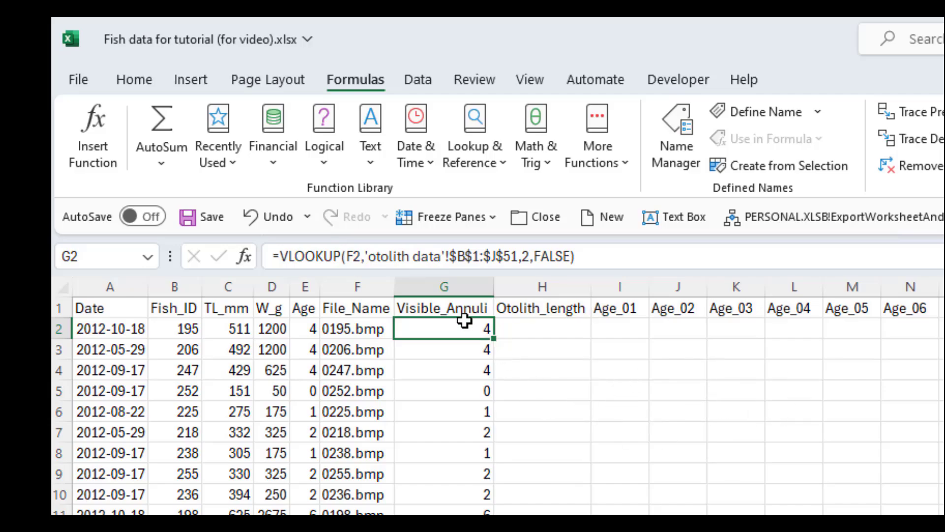
{"action": "left_click_drag", "start_coordinate": [495, 336], "coordinate": [560, 331]}
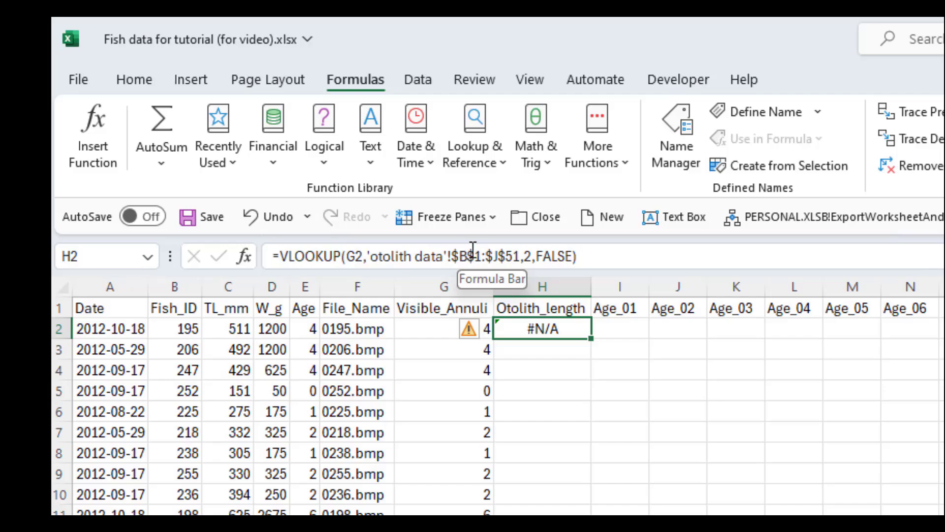
{"action": "left_click", "coordinate": [355, 254]}
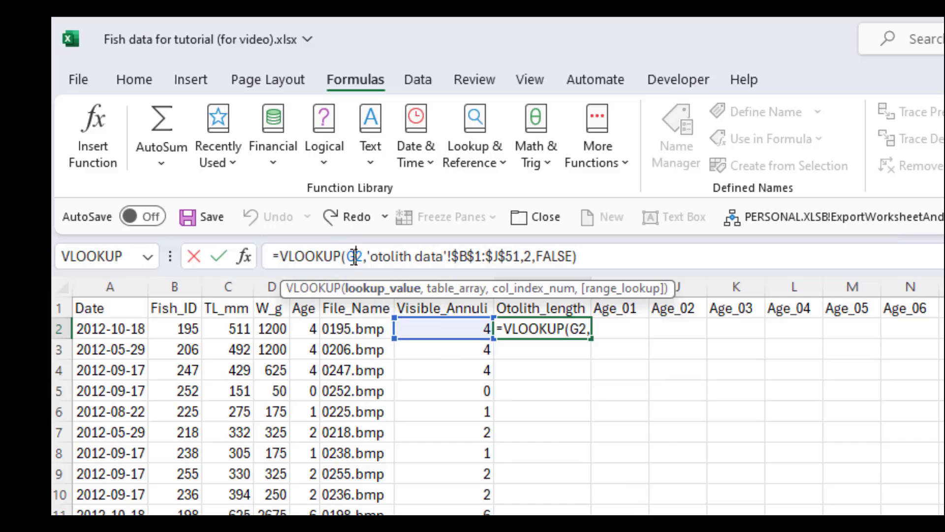
Change the lookup value in G2's VLOOKUP to the absolute reference $F$2
{"action": "left_click", "coordinate": [472, 330]}
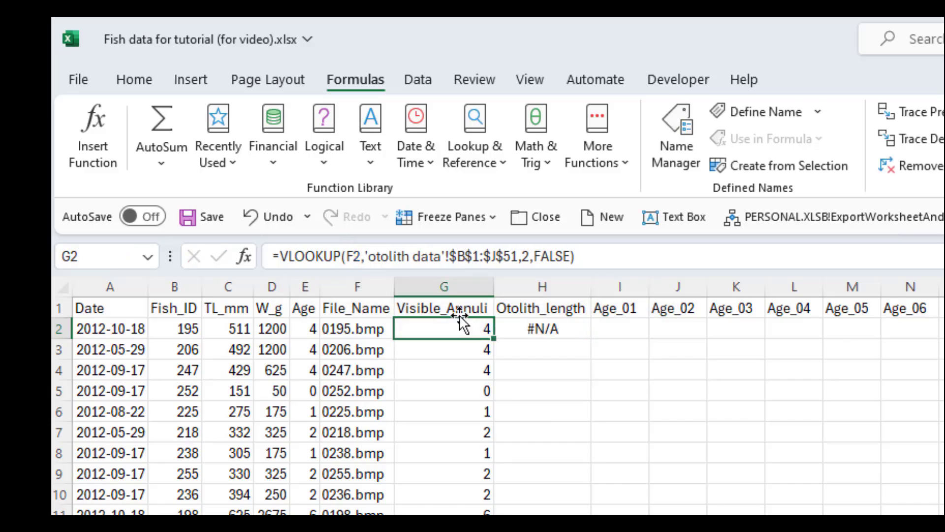
{"action": "left_click", "coordinate": [361, 256]}
{"action": "type", "text": ","}
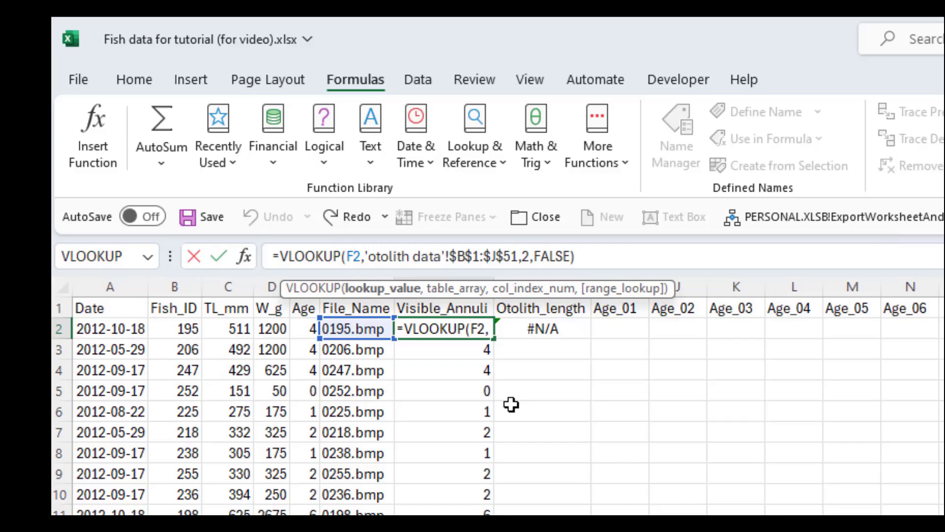
{"action": "key", "text": "F4"}
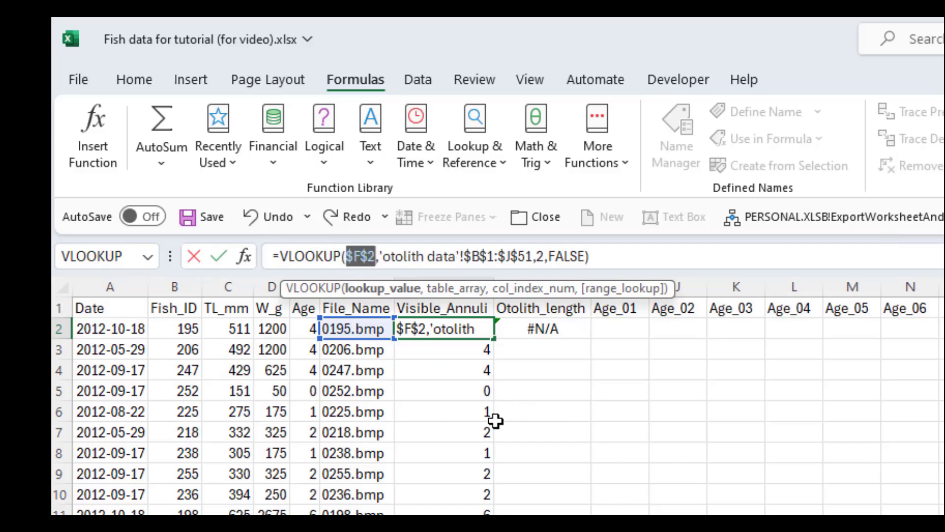
{"action": "key", "text": "ctrl+Return"}
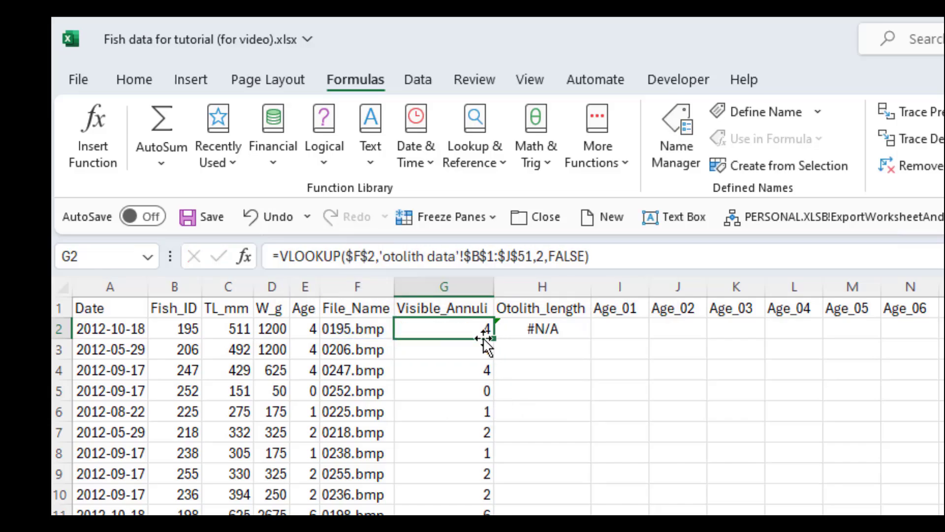
Try copying the G2 formula across to H2 and down to H6, and check the lookup value in the filled cells
{"action": "left_click_drag", "start_coordinate": [496, 340], "coordinate": [559, 359]}
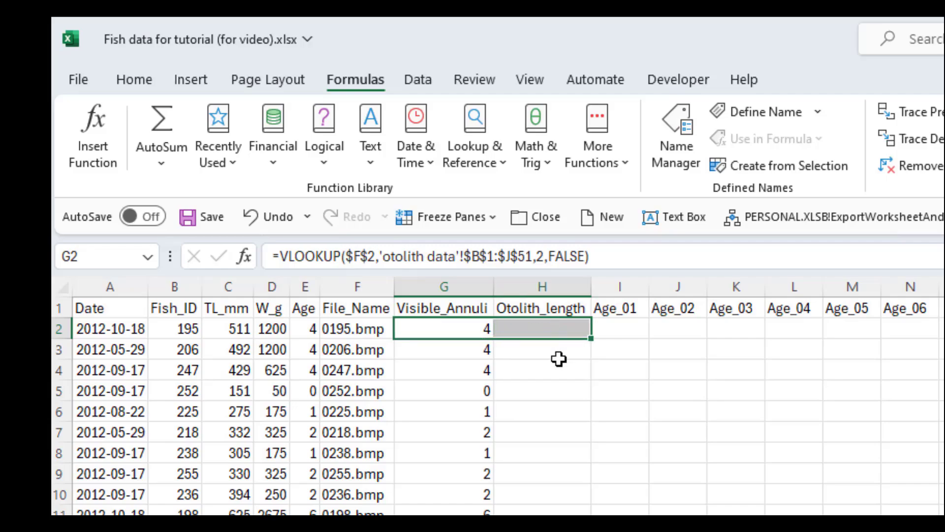
{"action": "left_click", "coordinate": [556, 331]}
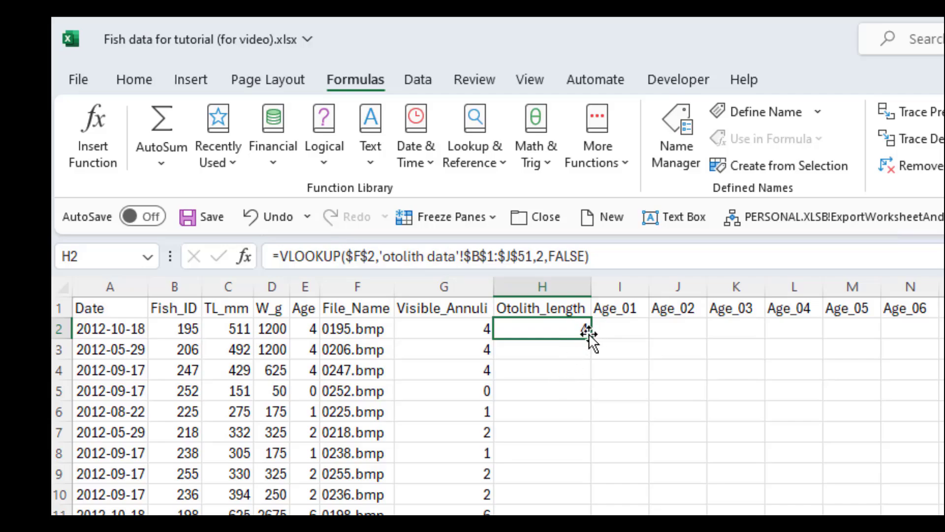
{"action": "left_click_drag", "start_coordinate": [590, 337], "coordinate": [600, 430]}
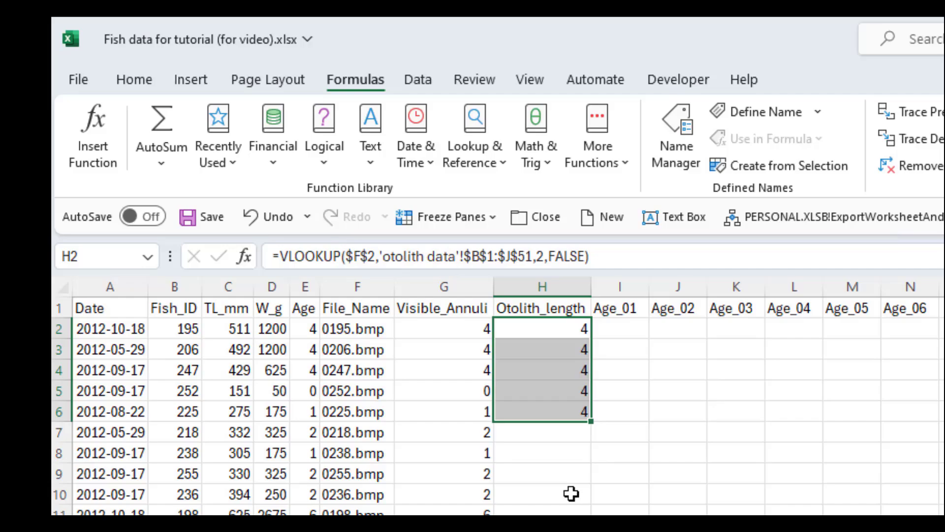
{"action": "left_click", "coordinate": [550, 326]}
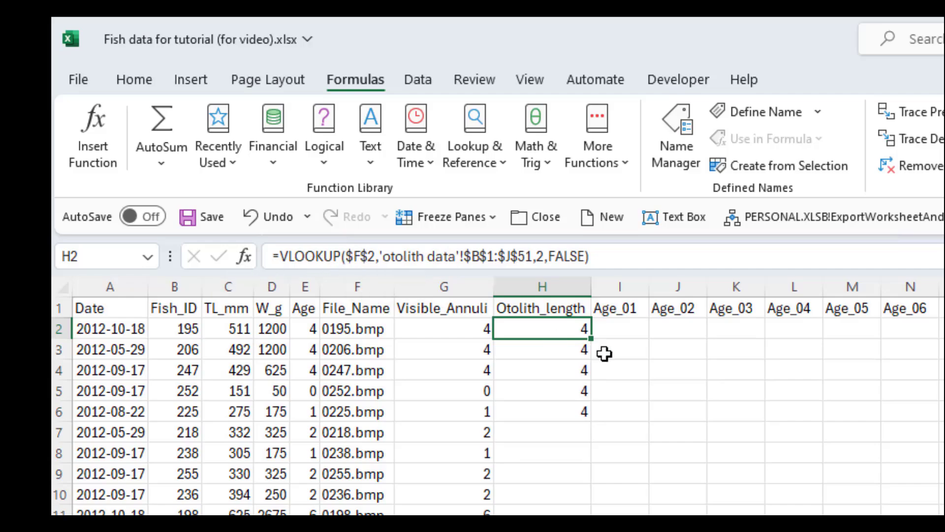
{"action": "left_click", "coordinate": [587, 353]}
{"action": "left_click", "coordinate": [579, 391]}
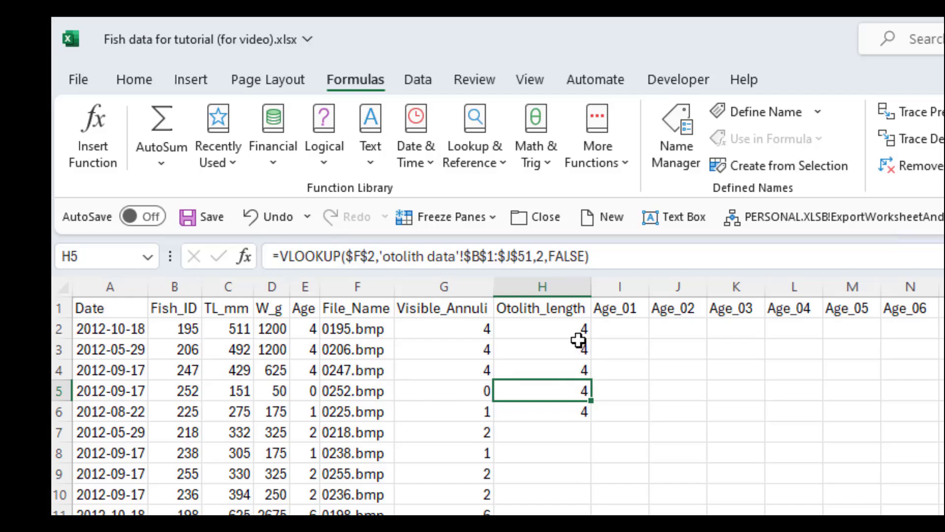
Change the lookup value in G2's VLOOKUP to the mixed reference $F2, locking only the column
{"action": "left_click", "coordinate": [470, 331]}
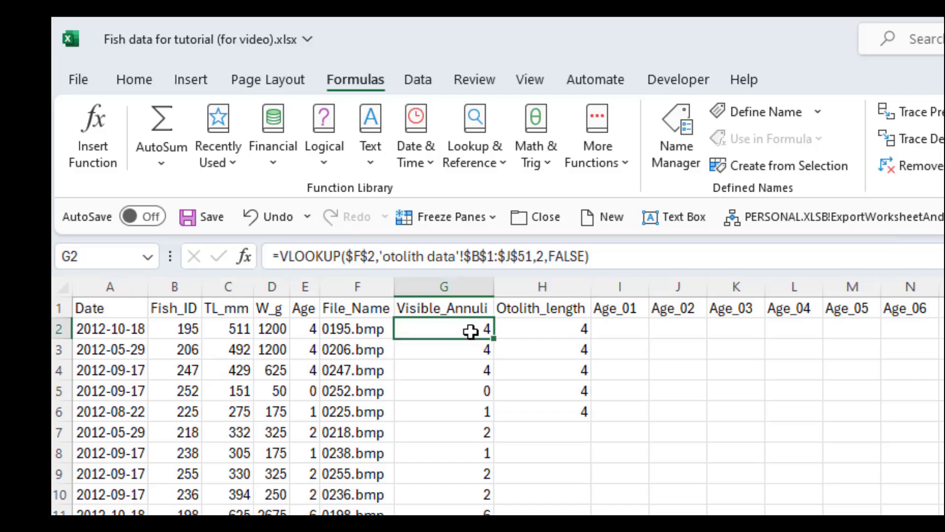
{"action": "left_click", "coordinate": [369, 256]}
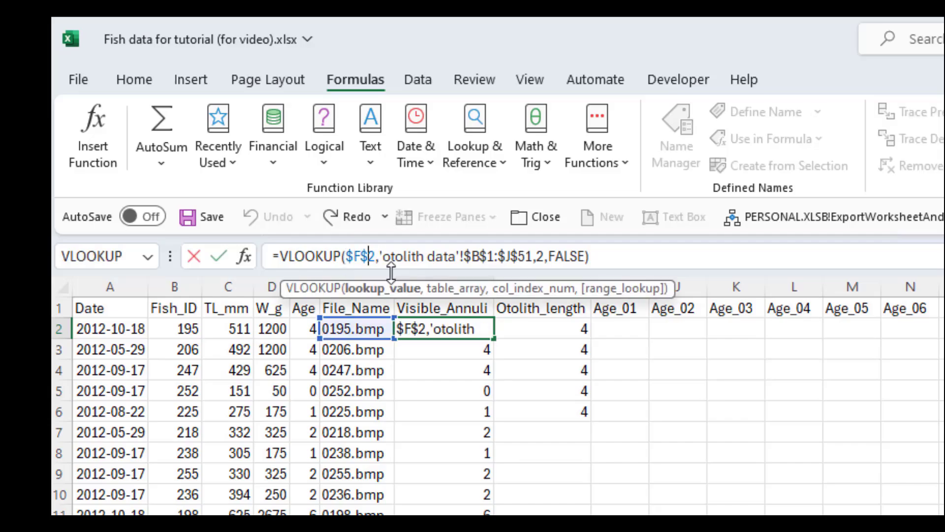
{"action": "key", "text": "BackSpace"}
{"action": "key", "text": "ctrl+Return"}
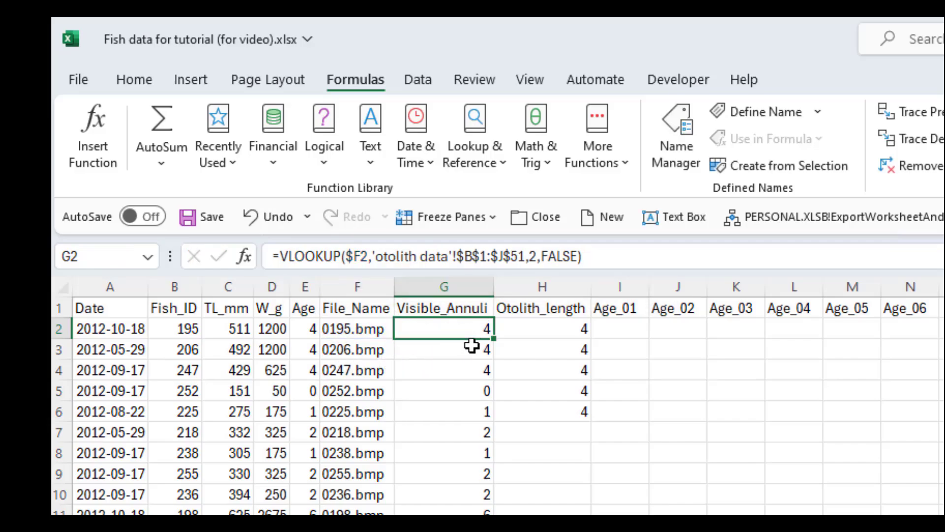
Copy G2's column-locked VLOOKUP into H2 and fill it down to H9
{"action": "left_click", "coordinate": [558, 331]}
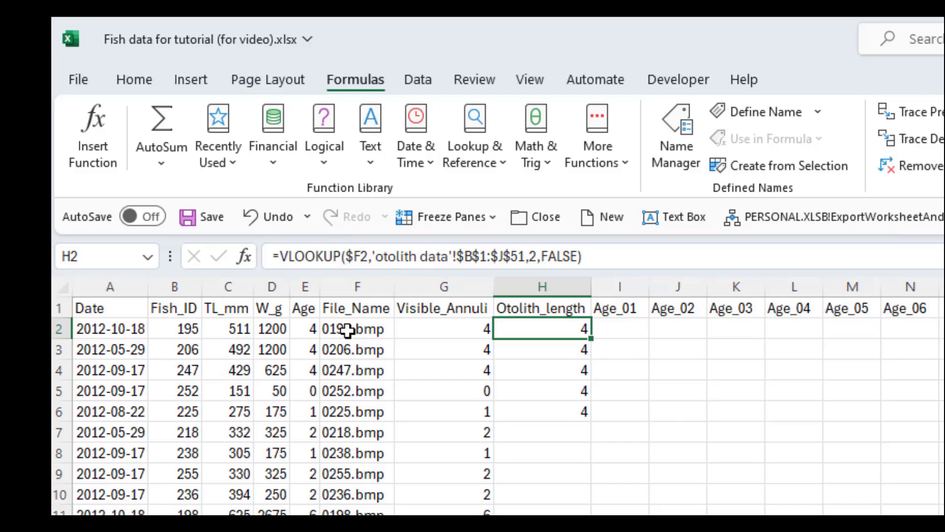
{"action": "left_click_drag", "start_coordinate": [591, 339], "coordinate": [600, 483]}
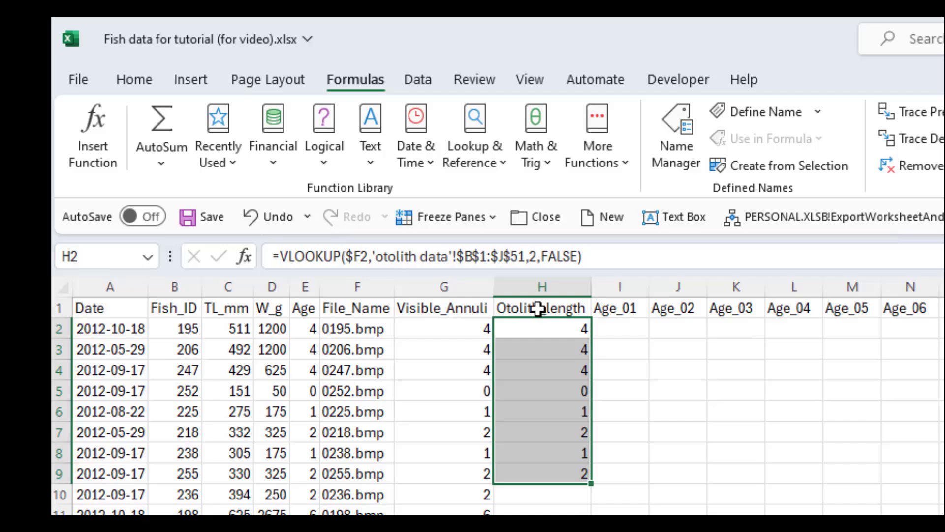
{"action": "left_click", "coordinate": [530, 329]}
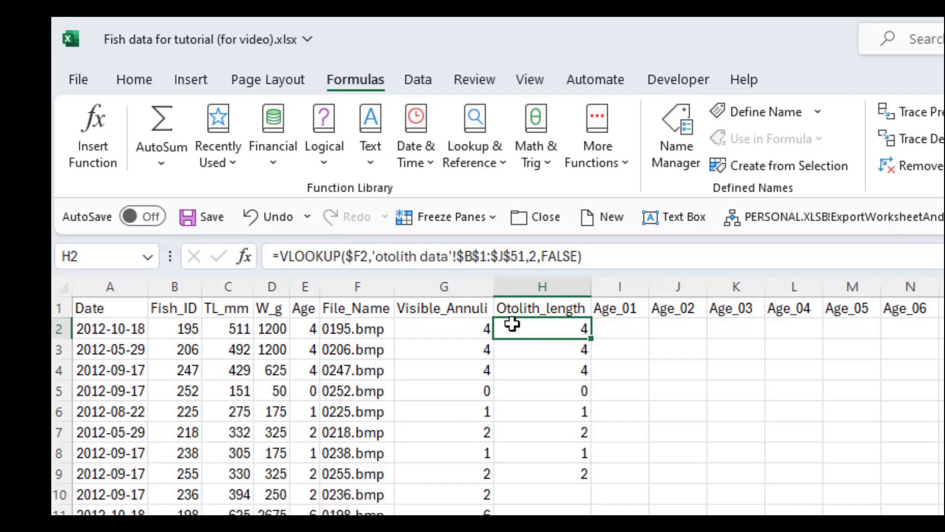
Check H2's column index argument and count from File_Name to Otolith_length on the otolith data sheet, returning to the fish data sheet
{"action": "left_click", "coordinate": [532, 257]}
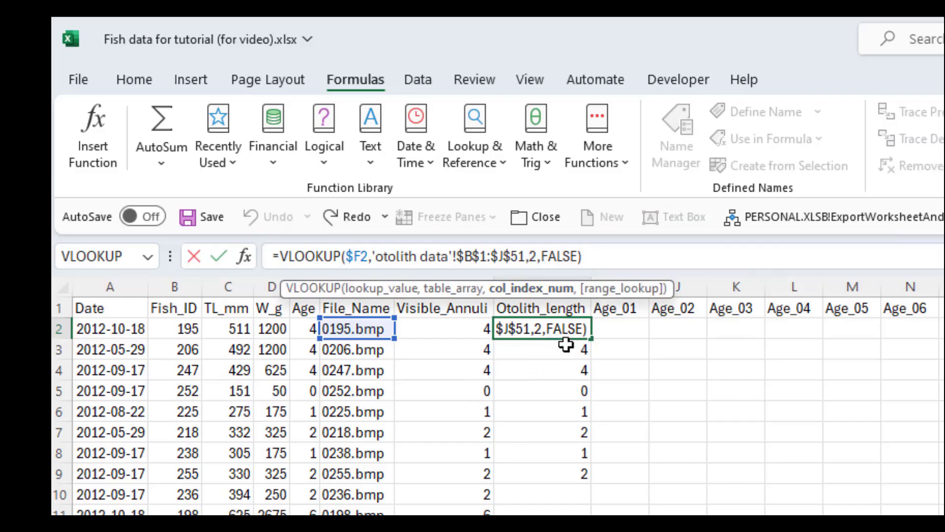
{"action": "key", "text": "Escape"}
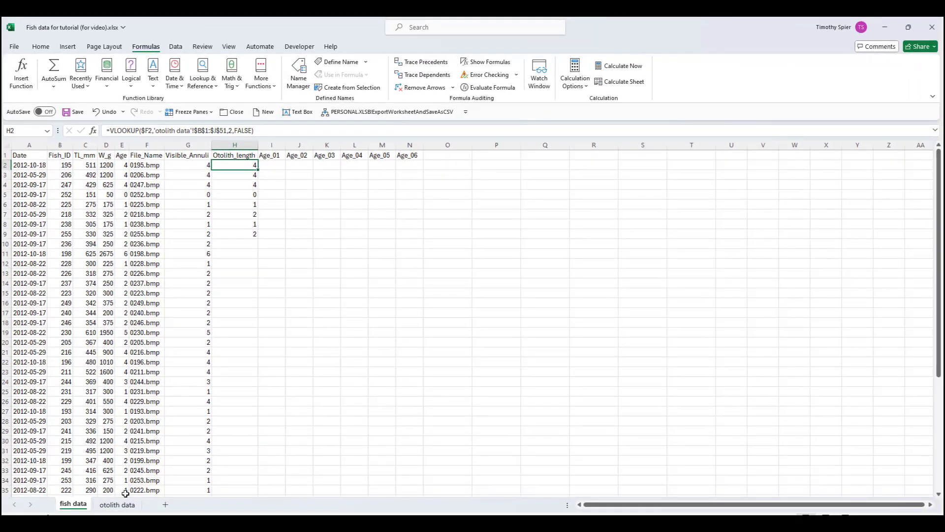
{"action": "left_click", "coordinate": [118, 505]}
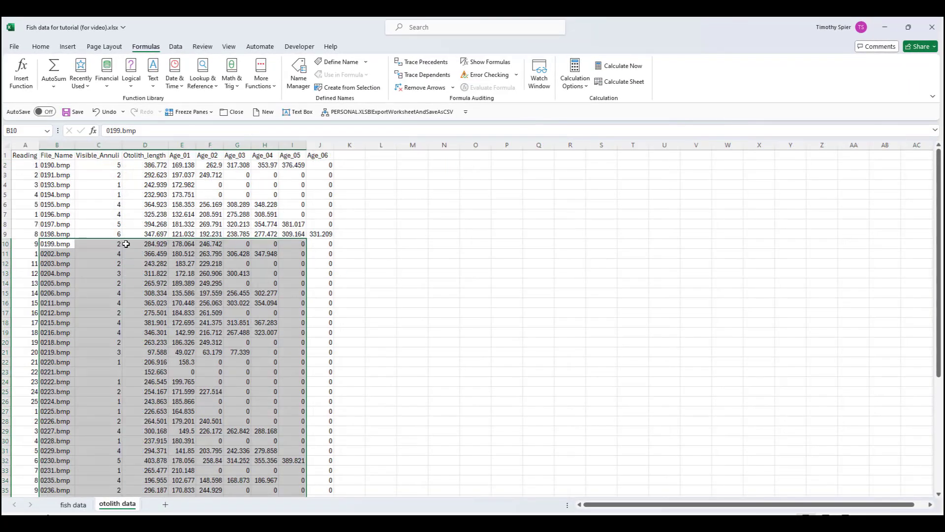
{"action": "left_click", "coordinate": [59, 147]}
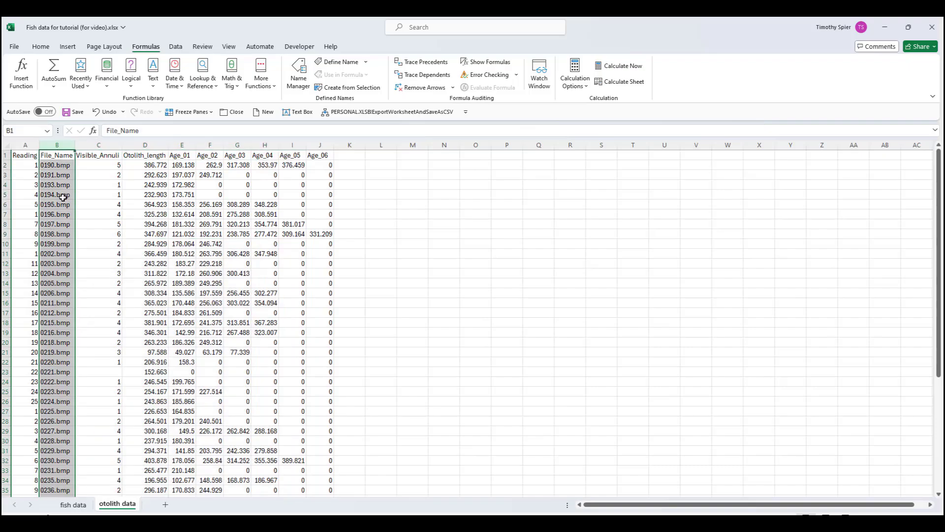
{"action": "left_click", "coordinate": [100, 165]}
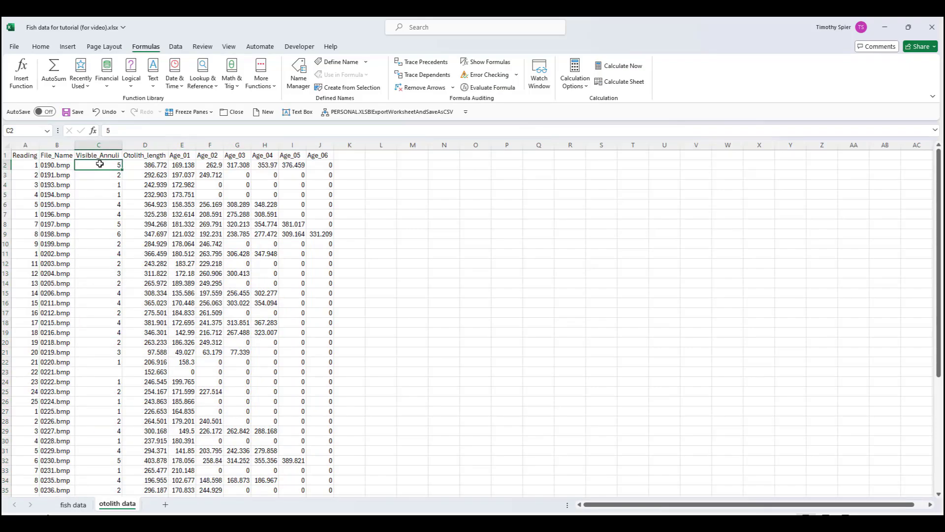
{"action": "left_click", "coordinate": [148, 145]}
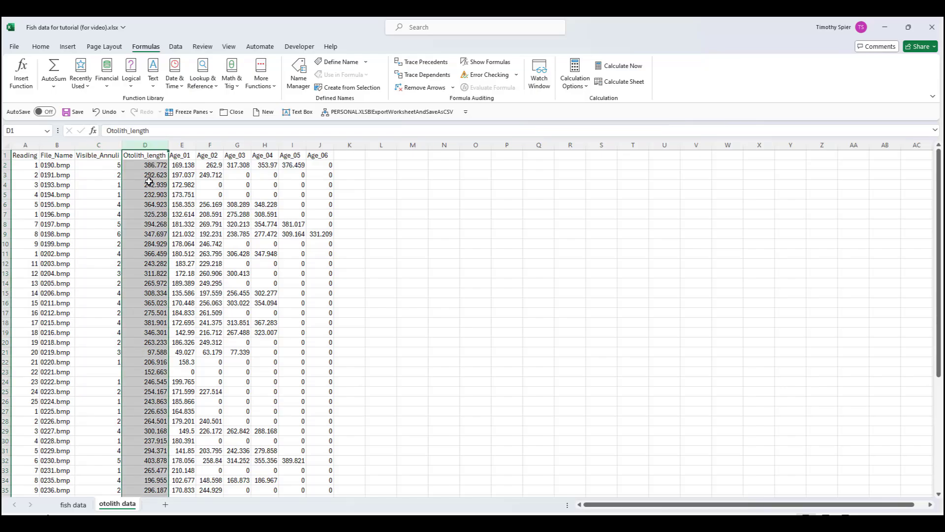
{"action": "left_click", "coordinate": [76, 505]}
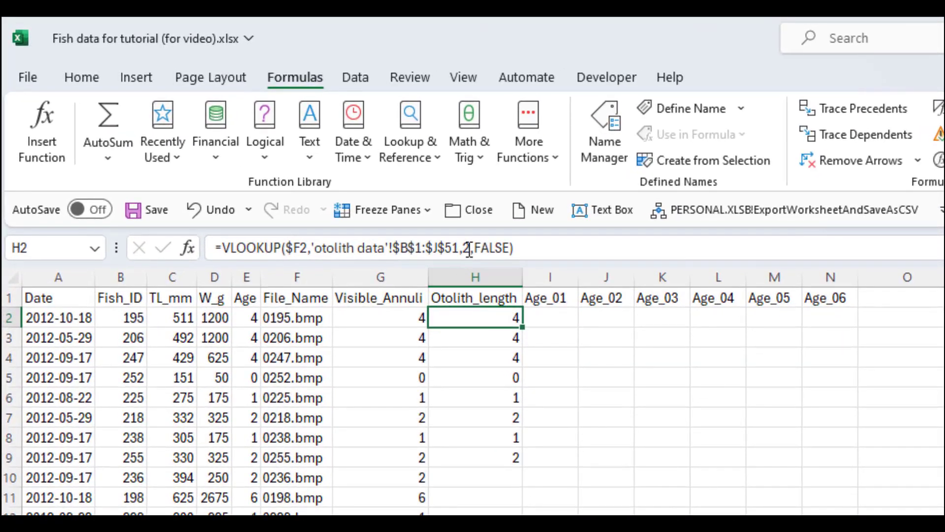
Set the column index in H2's VLOOKUP to 3 and fill the formula down the whole Otolith_length column
{"action": "left_click", "coordinate": [436, 230]}
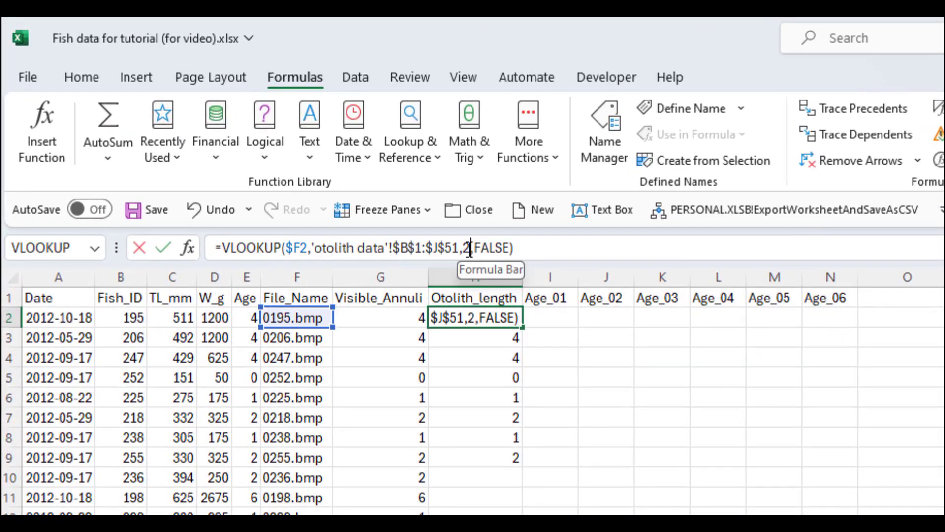
{"action": "double_click", "coordinate": [466, 249]}
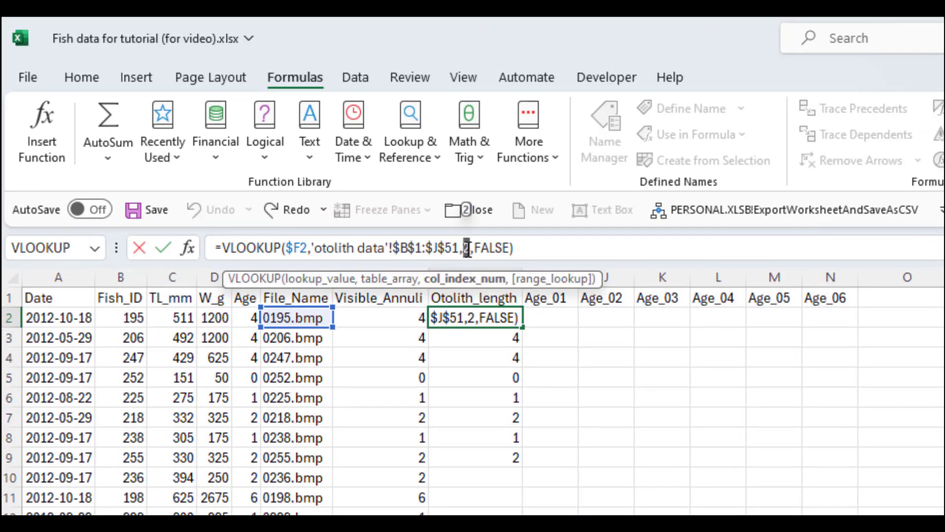
{"action": "type", "text": "3"}
{"action": "key", "text": "ctrl+Return"}
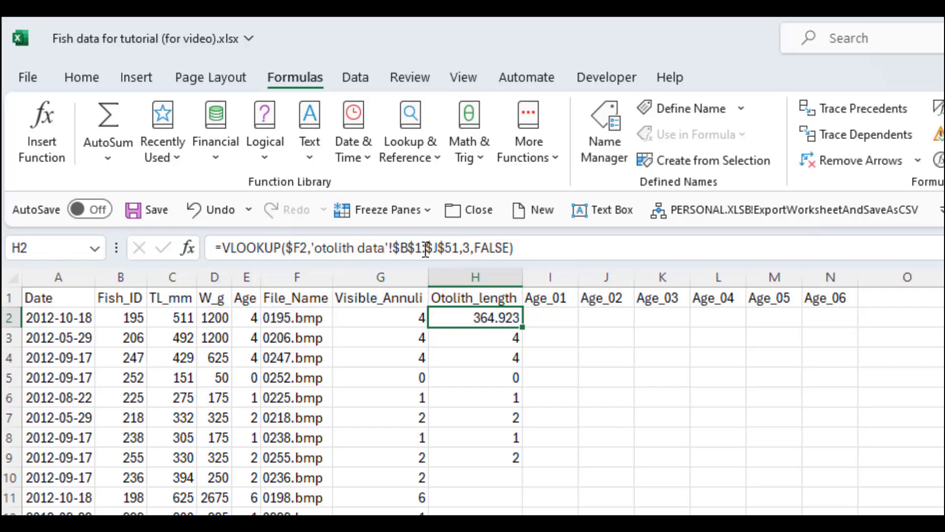
{"action": "double_click", "coordinate": [525, 330]}
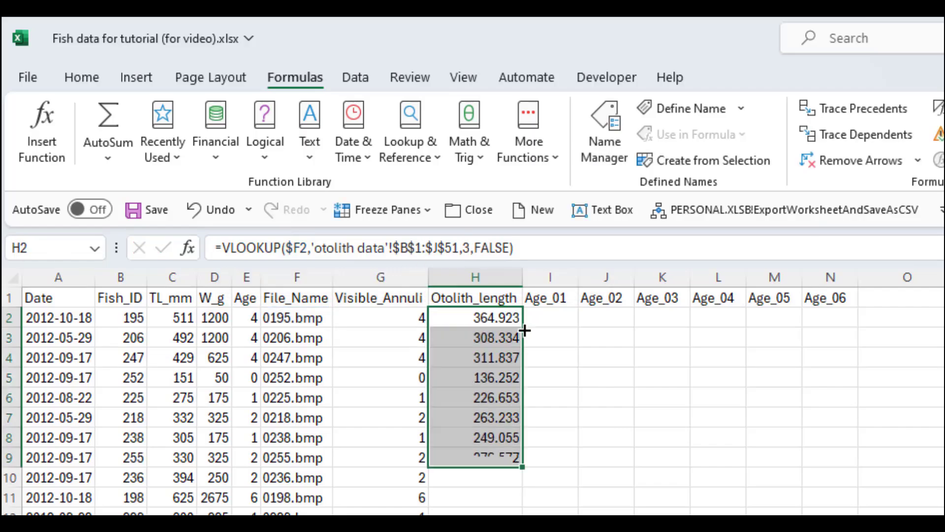
{"action": "double_click", "coordinate": [525, 469]}
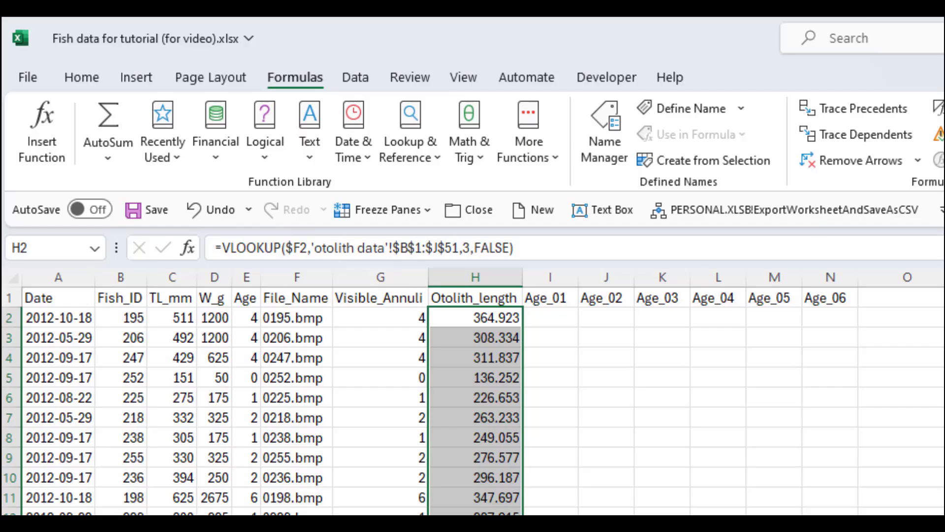
Copy the H2 formula across to I2 under Age_01 and set its column index to 4
{"action": "left_click", "coordinate": [492, 319]}
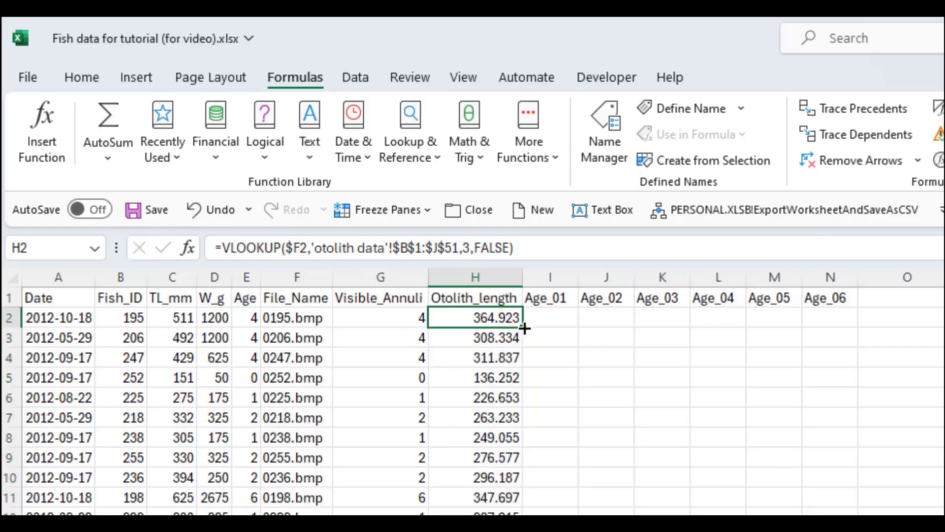
{"action": "left_click_drag", "start_coordinate": [523, 327], "coordinate": [557, 322]}
{"action": "left_click", "coordinate": [556, 320]}
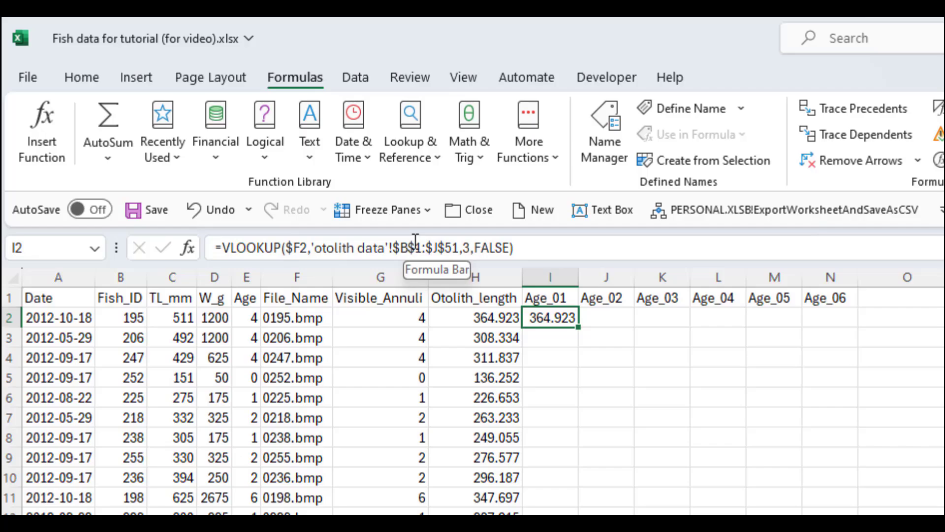
{"action": "left_click", "coordinate": [463, 248]}
{"action": "left_click_drag", "start_coordinate": [463, 247], "coordinate": [470, 249]}
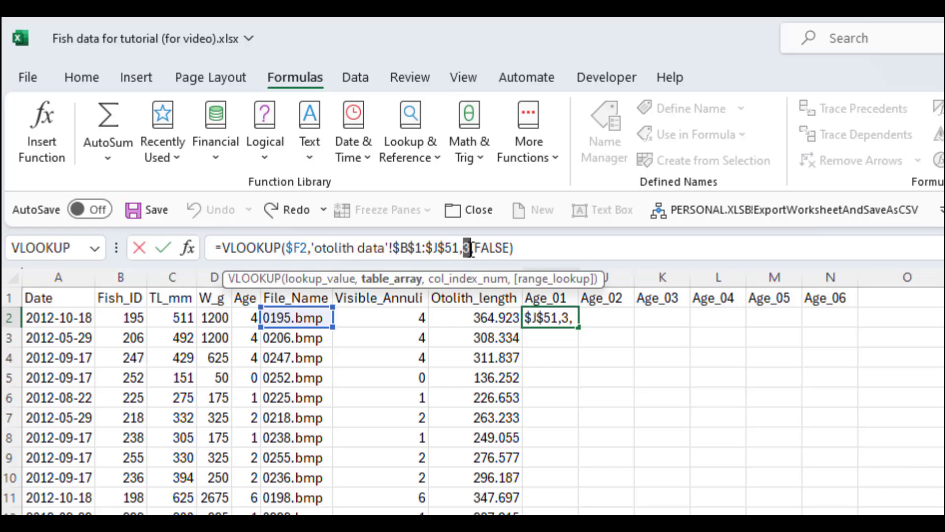
{"action": "type", "text": "4"}
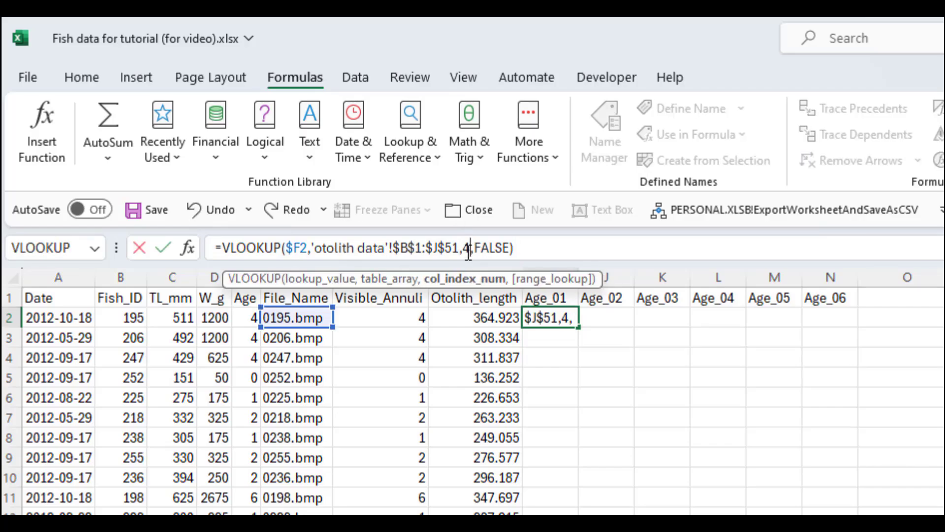
{"action": "key", "text": "ctrl+Return"}
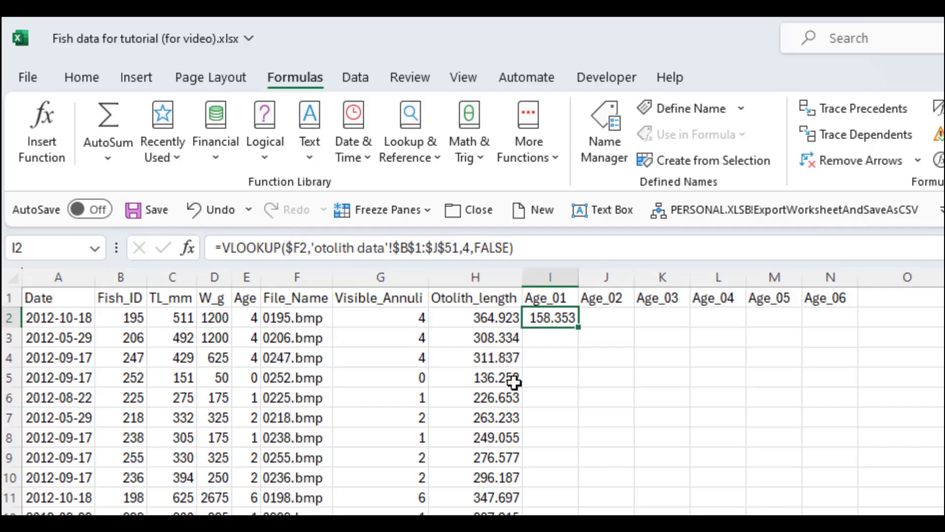
Copy the I2 formula across to J2 under Age_02 and set its column index to 5
{"action": "left_click_drag", "start_coordinate": [577, 329], "coordinate": [605, 318]}
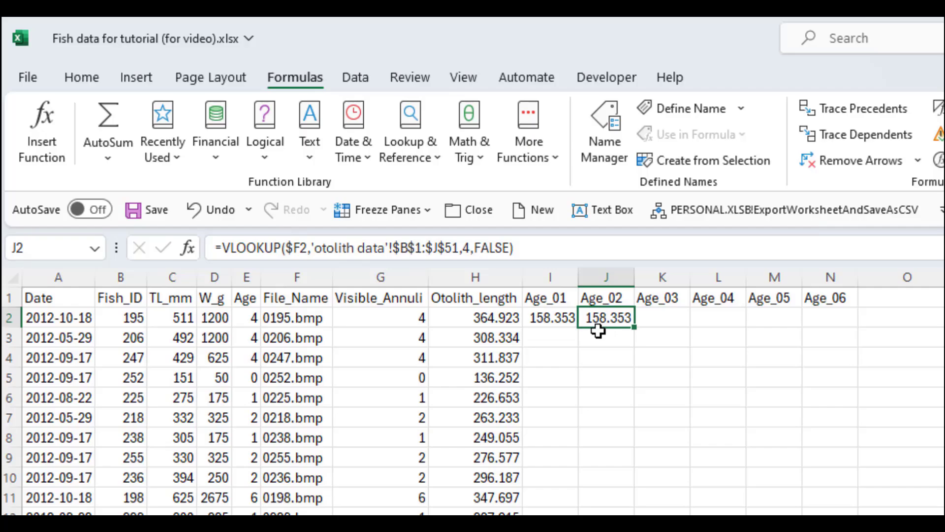
{"action": "left_click", "coordinate": [466, 247]}
{"action": "double_click", "coordinate": [466, 248]}
{"action": "type", "text": "5"}
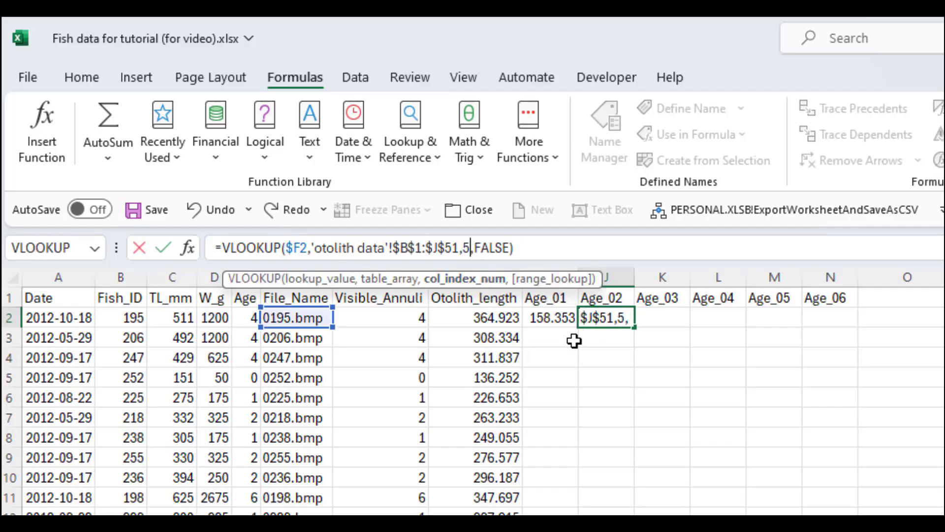
{"action": "key", "text": "ctrl+Return"}
Copy the J2 formula across to K2 under Age_03 and set its column index to 6
{"action": "left_click_drag", "start_coordinate": [633, 327], "coordinate": [661, 318]}
{"action": "left_click", "coordinate": [663, 318]}
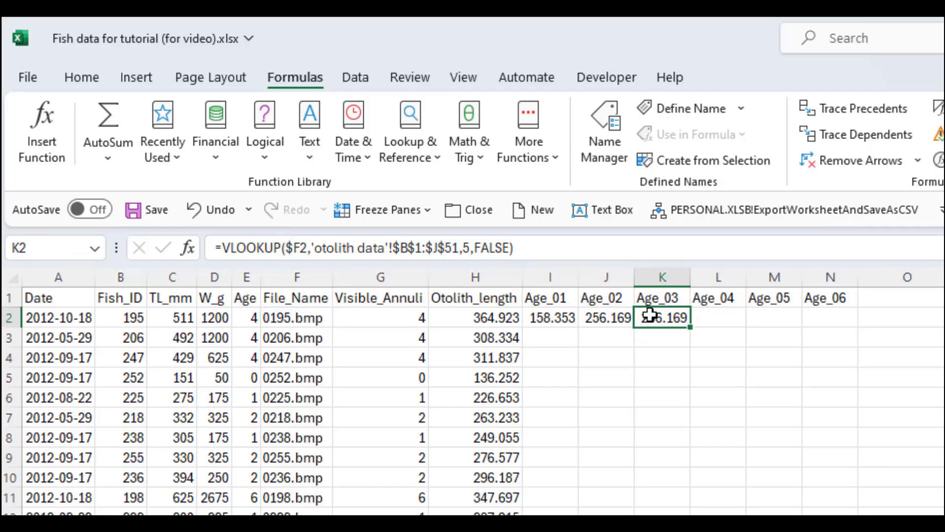
{"action": "left_click", "coordinate": [470, 248]}
{"action": "double_click", "coordinate": [467, 247]}
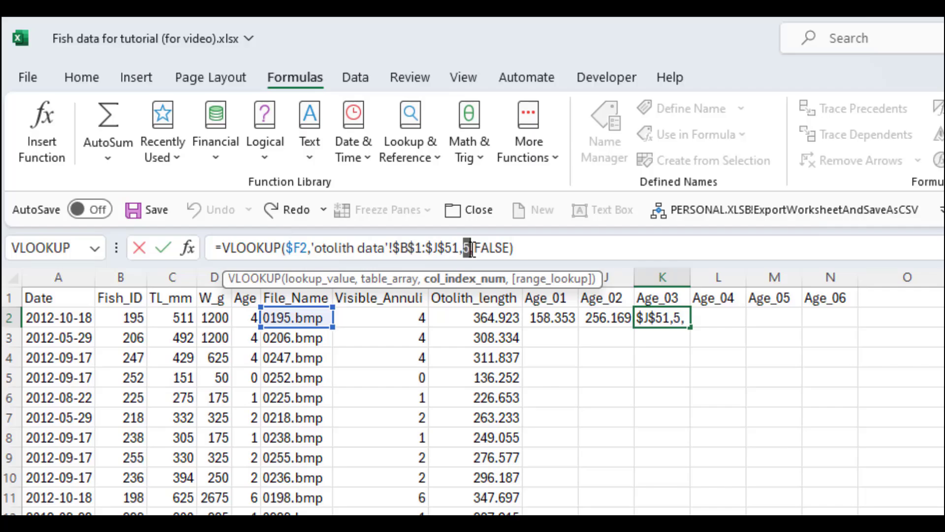
{"action": "type", "text": "6"}
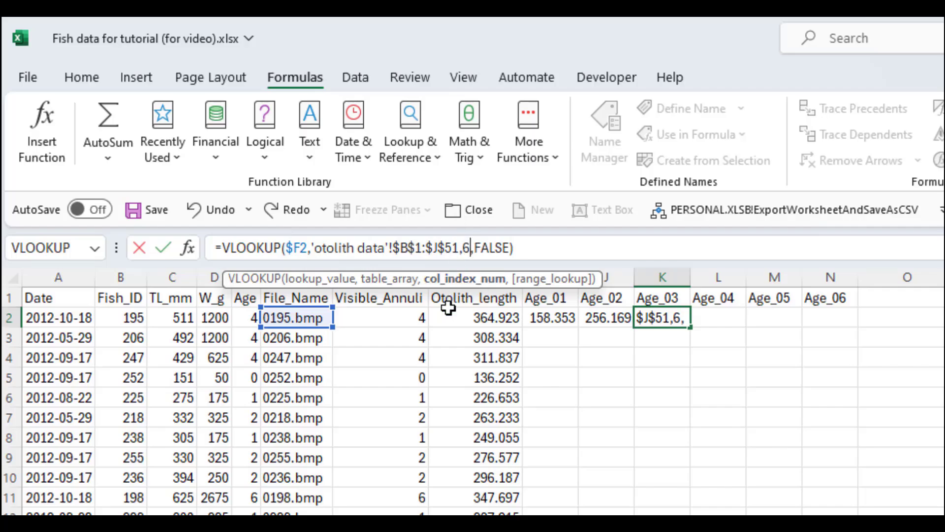
{"action": "key", "text": "ctrl+Return"}
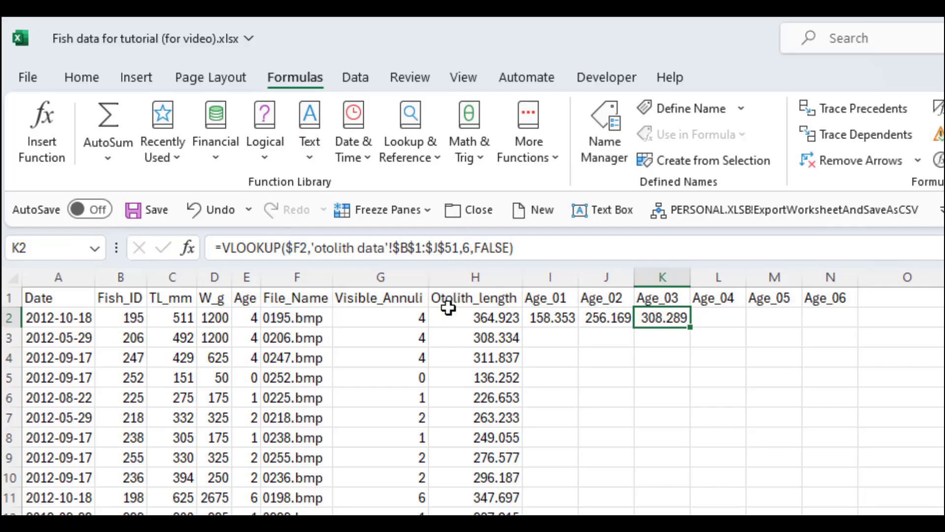
Copy the K2 formula across to L2 under Age_04 and set its column index to 7
{"action": "left_click", "coordinate": [704, 314]}
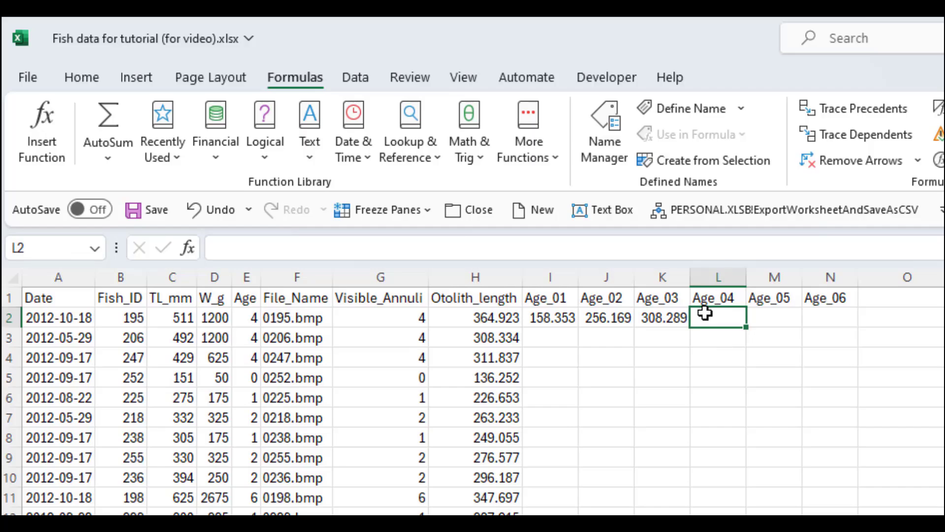
{"action": "left_click", "coordinate": [688, 321]}
{"action": "left_click_drag", "start_coordinate": [690, 326], "coordinate": [723, 327]}
{"action": "left_click", "coordinate": [722, 324]}
{"action": "left_click", "coordinate": [468, 252]}
{"action": "key", "text": "BackSpace"}
{"action": "type", "text": "7,FALSE)"}
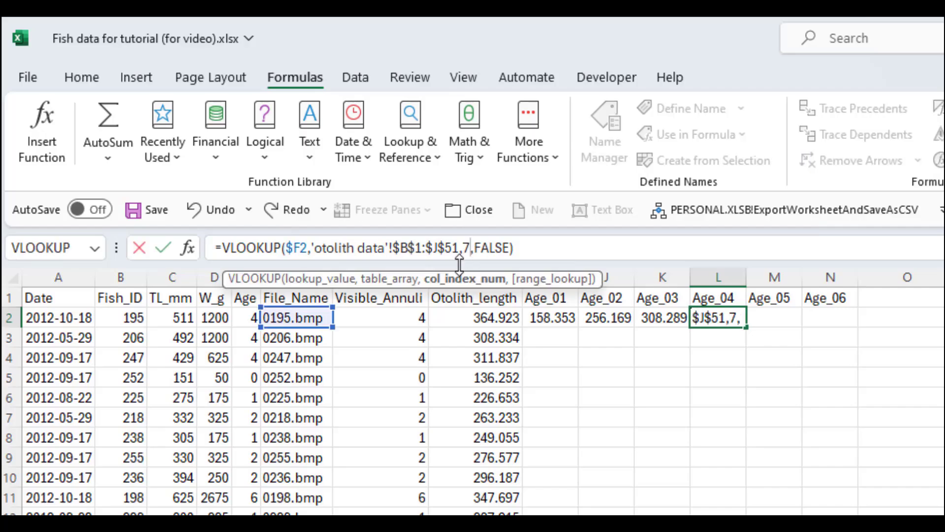
{"action": "key", "text": "ctrl+Return"}
Copy the L2 formula across to M2 under Age_05 and set its column index to 8
{"action": "left_click_drag", "start_coordinate": [747, 328], "coordinate": [782, 327]}
{"action": "left_click", "coordinate": [773, 320]}
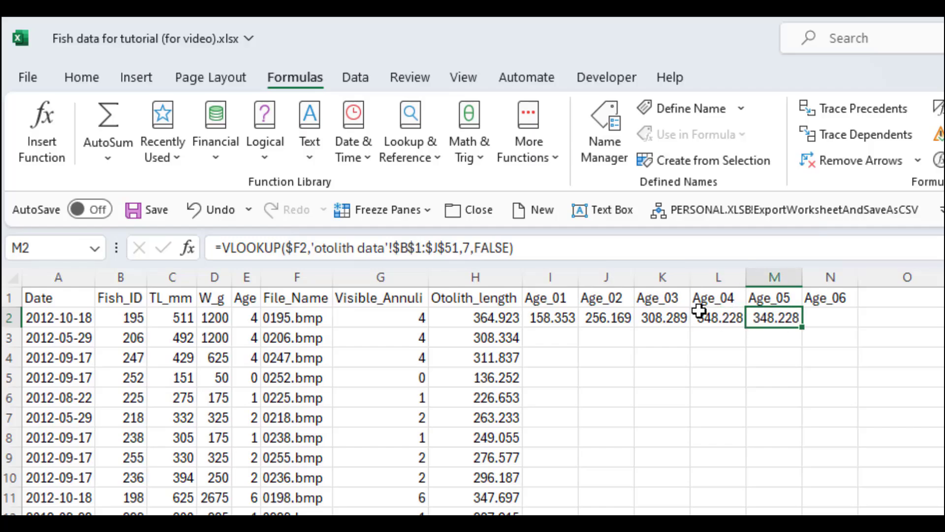
{"action": "double_click", "coordinate": [465, 247]}
{"action": "type", "text": "8"}
{"action": "key", "text": "ctrl+Return"}
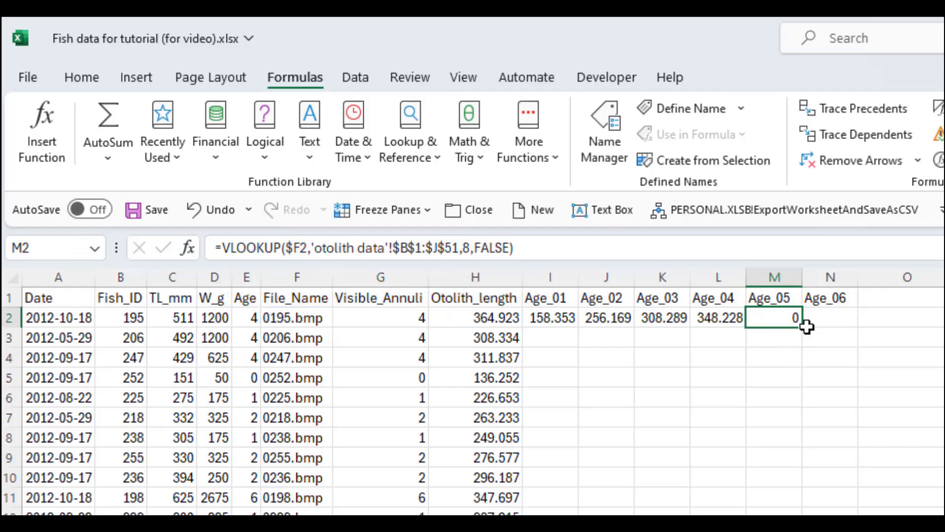
Copy the M2 formula across to N2 under Age_06 and set its column index to 9
{"action": "left_click_drag", "start_coordinate": [804, 327], "coordinate": [840, 325]}
{"action": "left_click", "coordinate": [826, 320]}
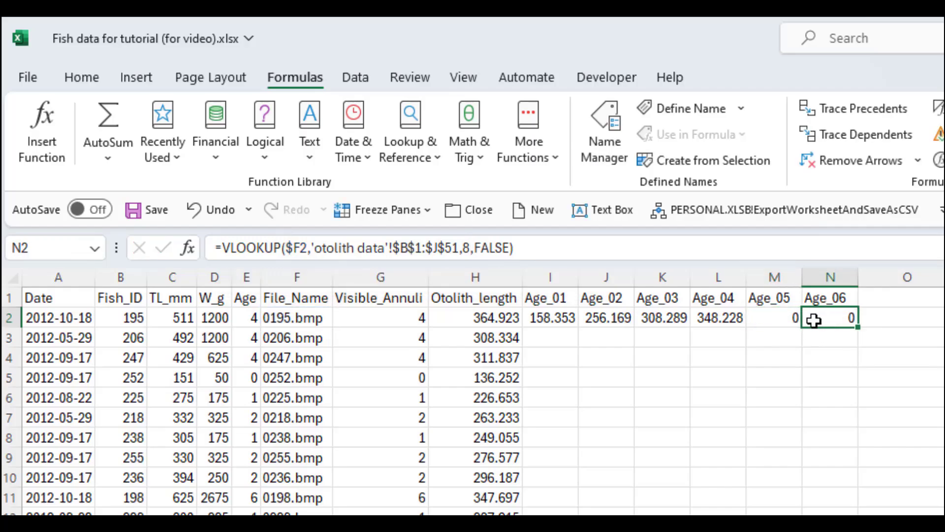
{"action": "left_click", "coordinate": [469, 249]}
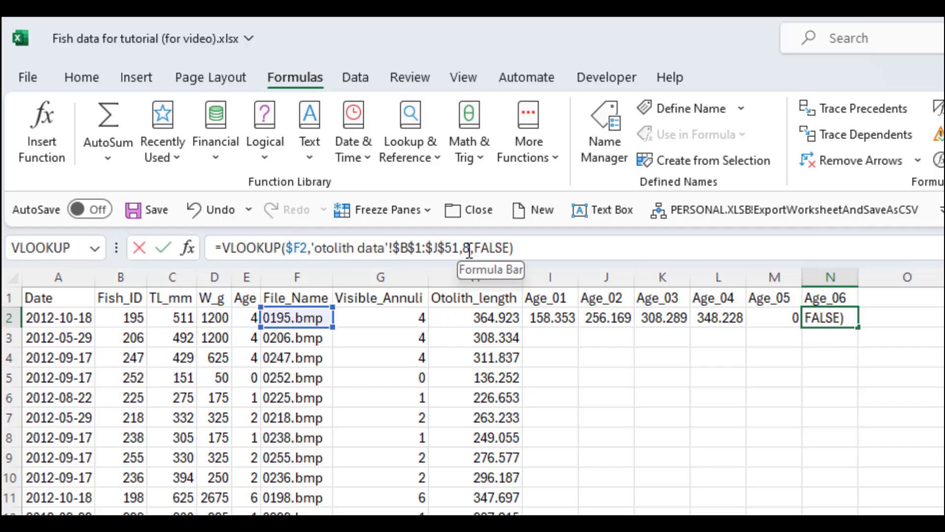
{"action": "double_click", "coordinate": [465, 248]}
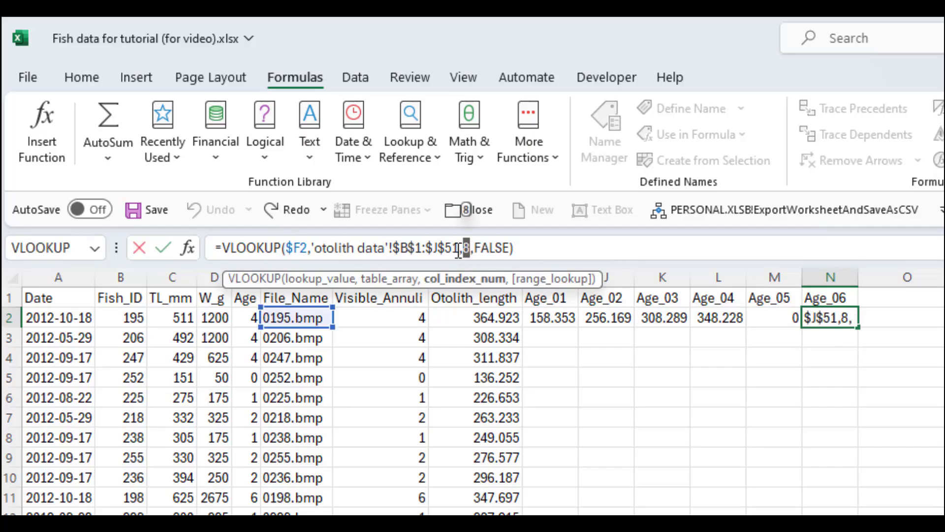
{"action": "type", "text": "9"}
{"action": "key", "text": "ctrl+Return"}
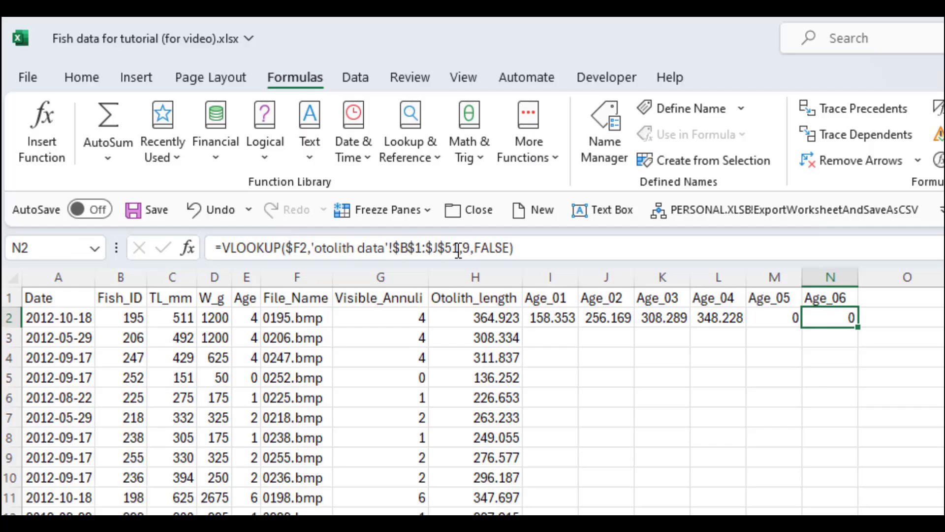
Fill the I2:N2 lookup formulas down all rows of the Age_01 to Age_06 columns and check the filled rows
{"action": "left_click", "coordinate": [776, 316]}
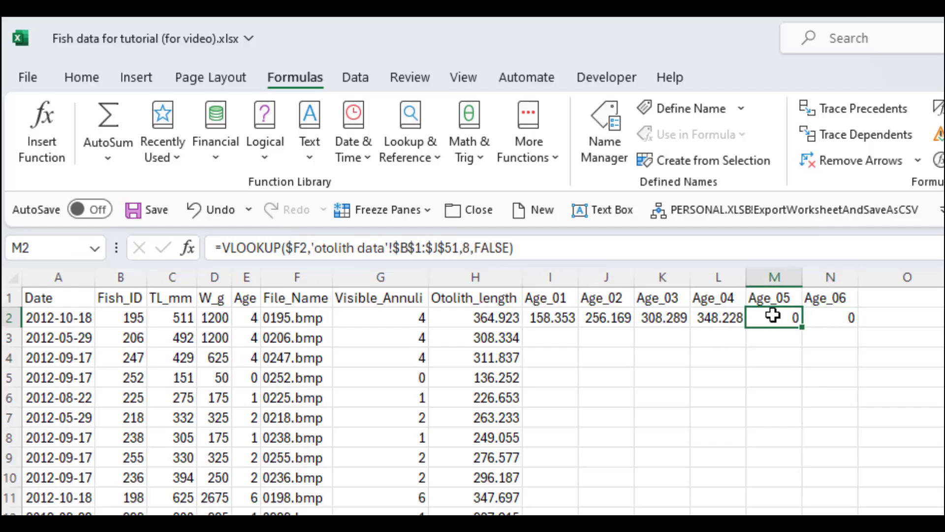
{"action": "left_click", "coordinate": [820, 314]}
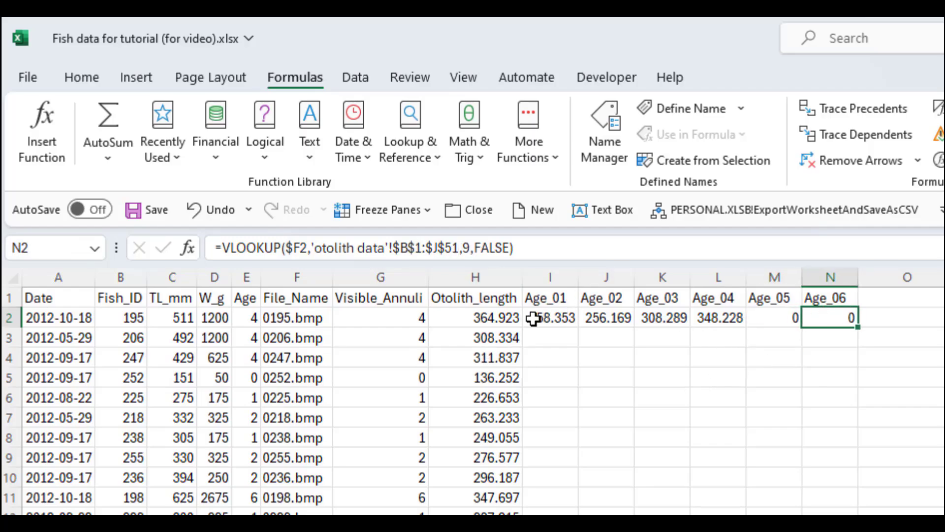
{"action": "left_click_drag", "start_coordinate": [539, 320], "coordinate": [827, 320]}
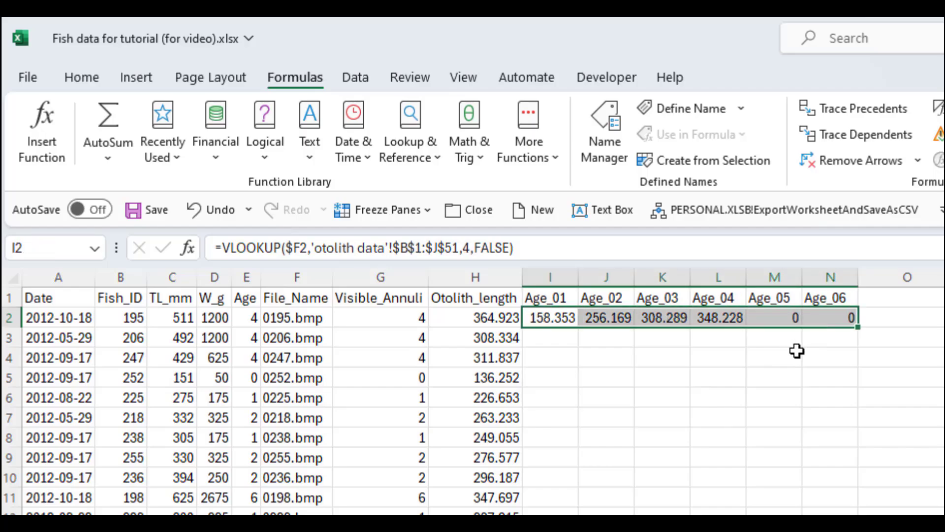
{"action": "double_click", "coordinate": [861, 329]}
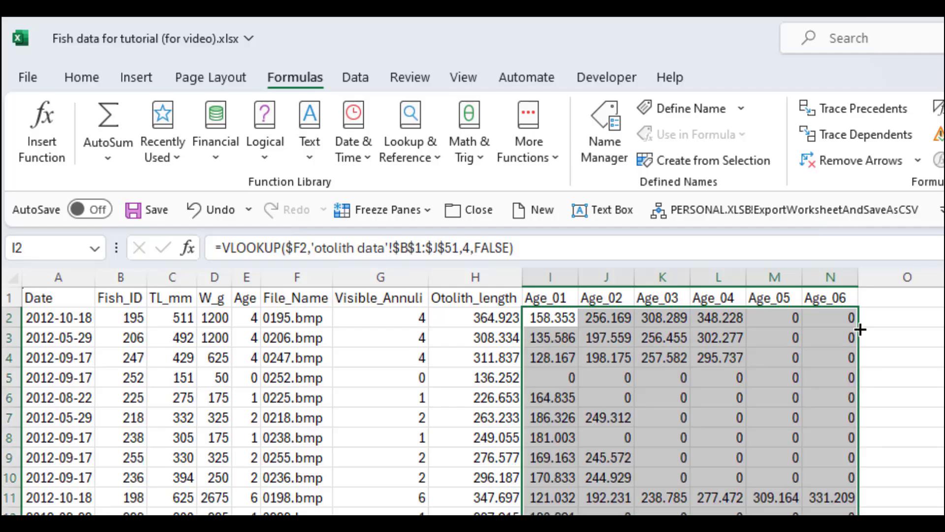
{"action": "scroll", "coordinate": [876, 444], "scroll_direction": "down", "scroll_amount": 9}
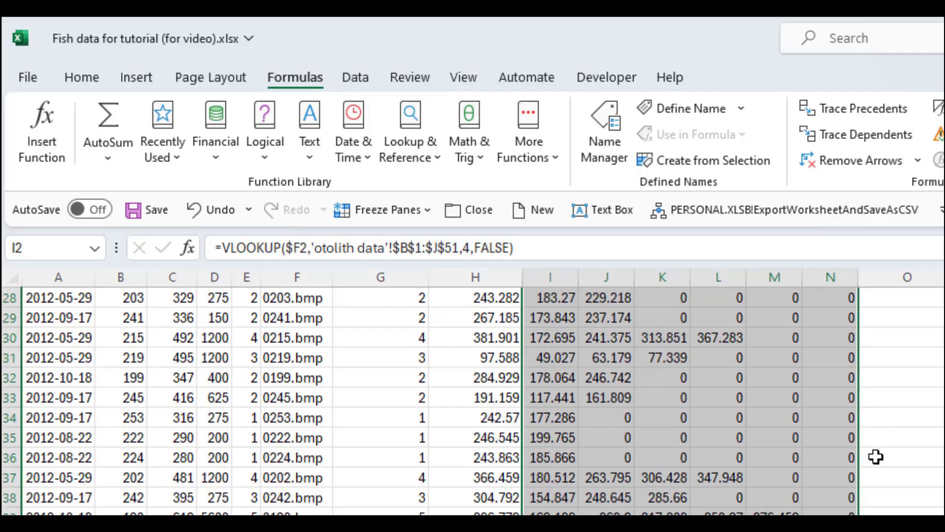
{"action": "scroll", "coordinate": [876, 444], "scroll_direction": "up", "scroll_amount": 9}
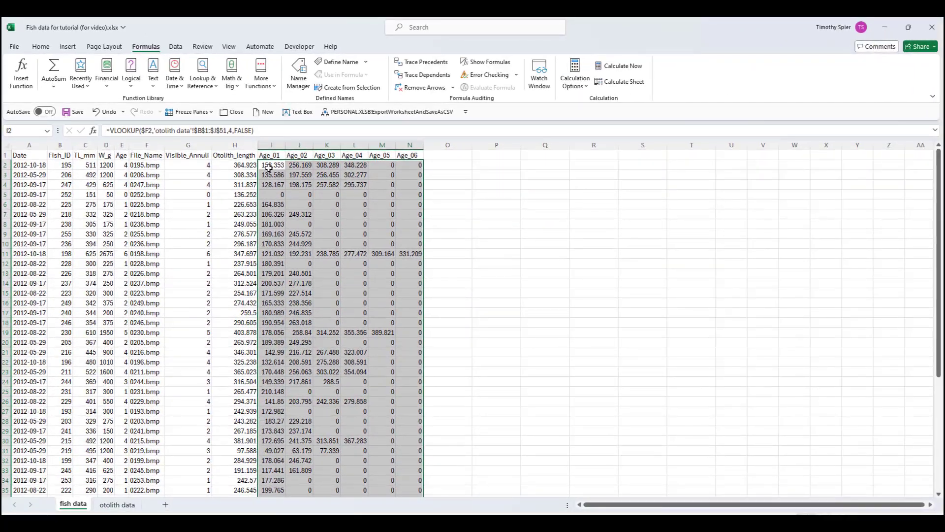
{"action": "left_click", "coordinate": [429, 261]}
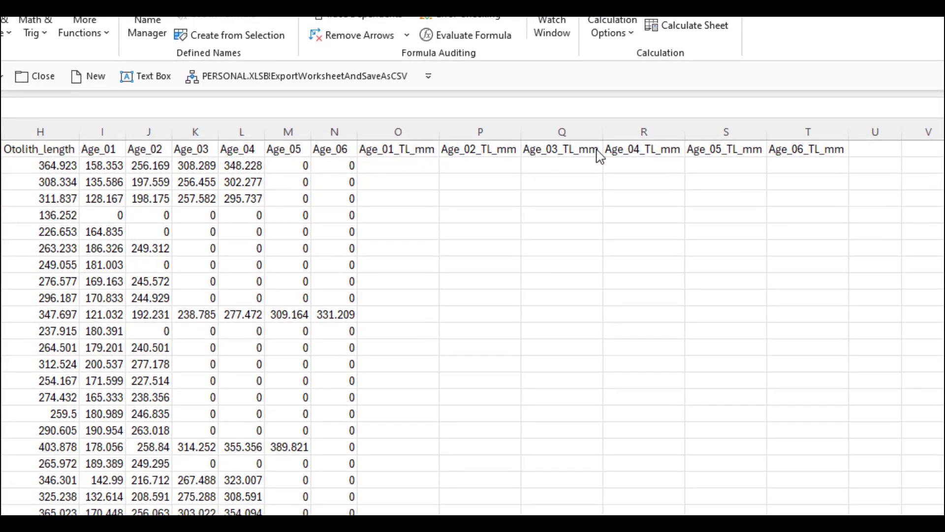
Enter the back-calculated length formula =(I2/H2)*C2 in O2 under Age_01_TL_mm
{"action": "left_click", "coordinate": [388, 166]}
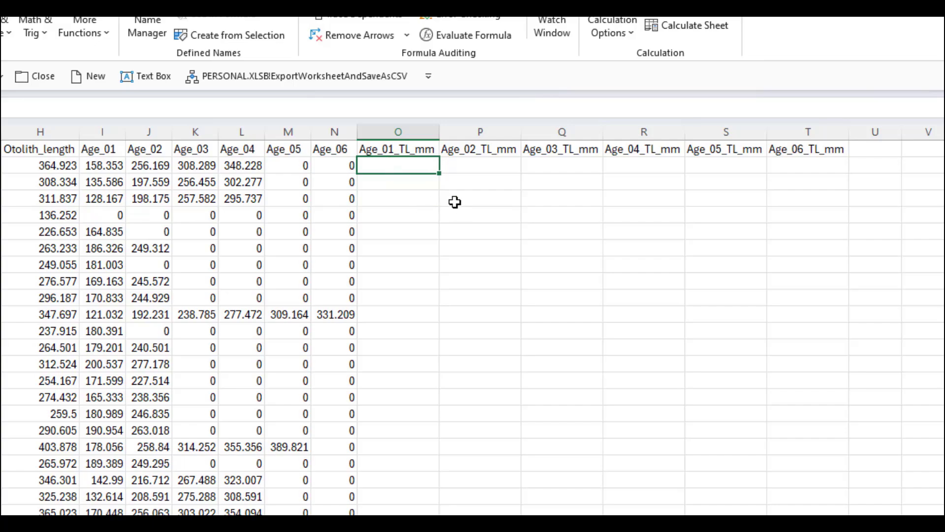
{"action": "type", "text": "="}
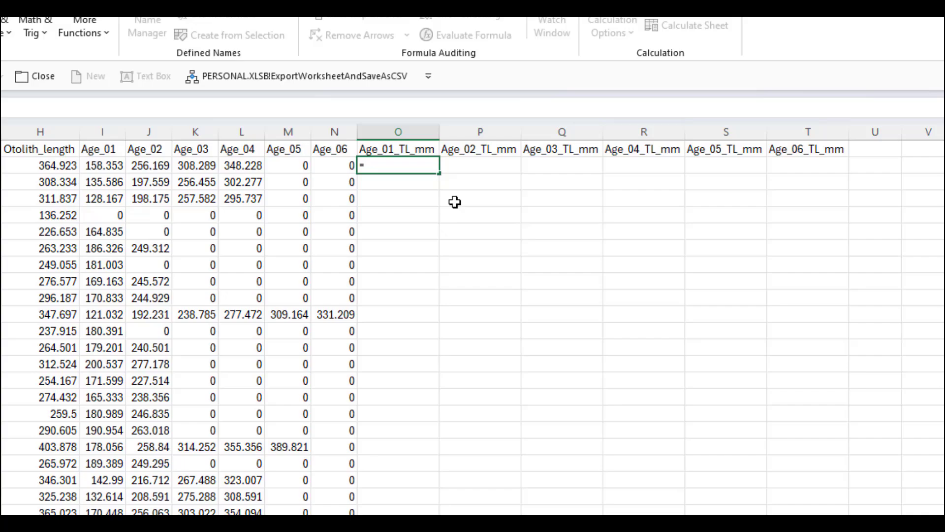
{"action": "type", "text": "("}
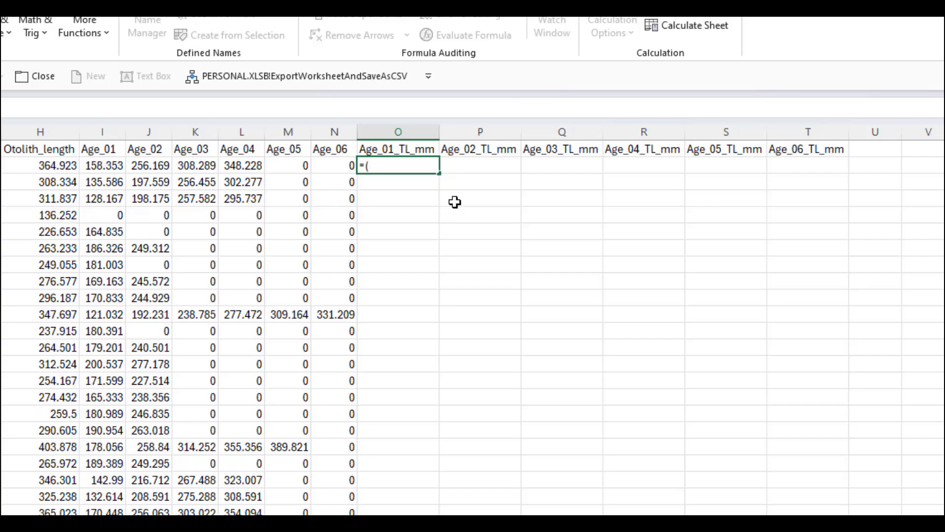
{"action": "left_click", "coordinate": [101, 164]}
{"action": "type", "text": "/"}
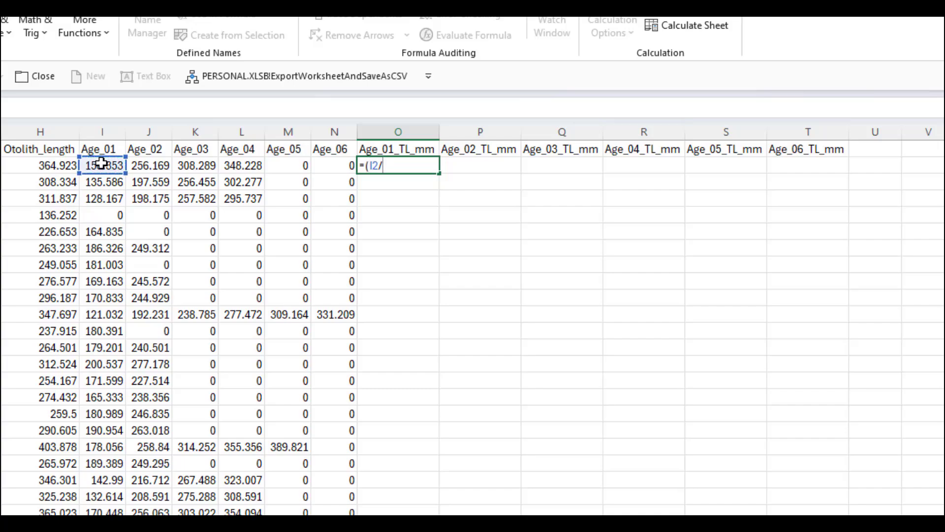
{"action": "left_click", "coordinate": [56, 165]}
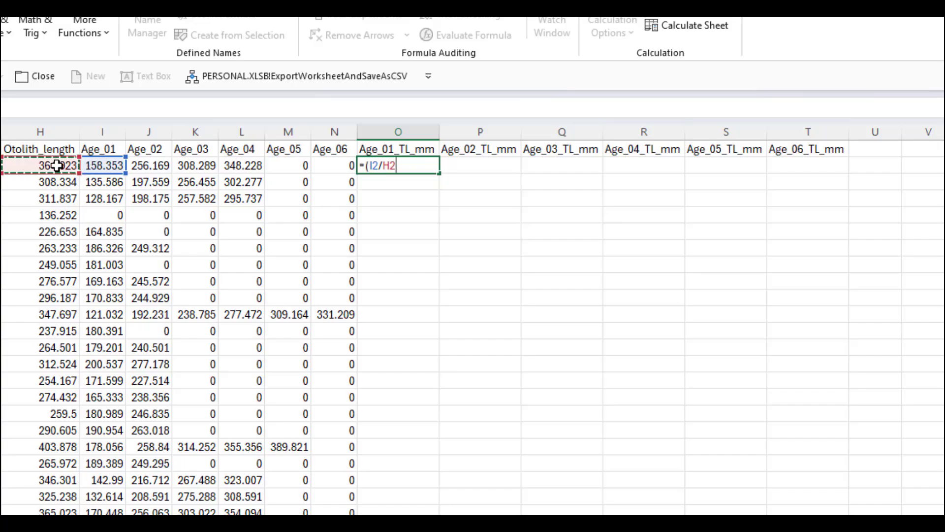
{"action": "type", "text": ")"}
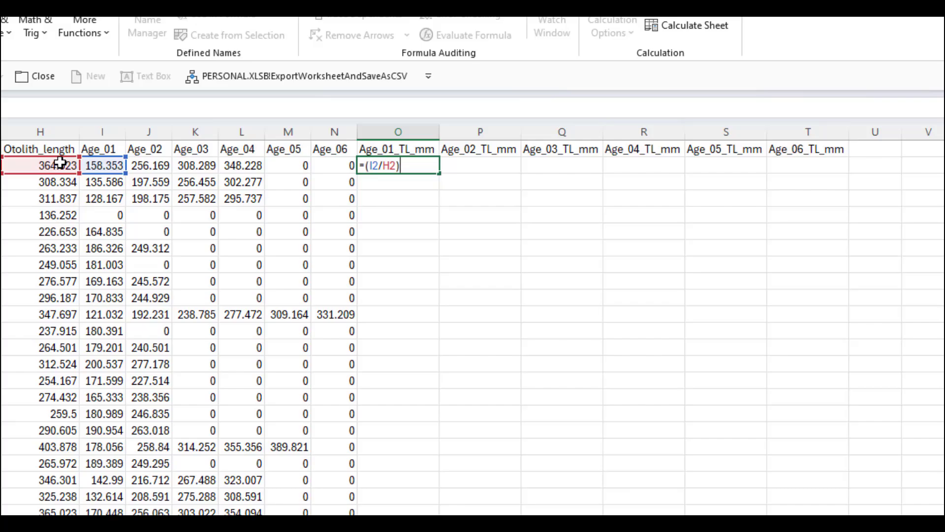
{"action": "type", "text": "*"}
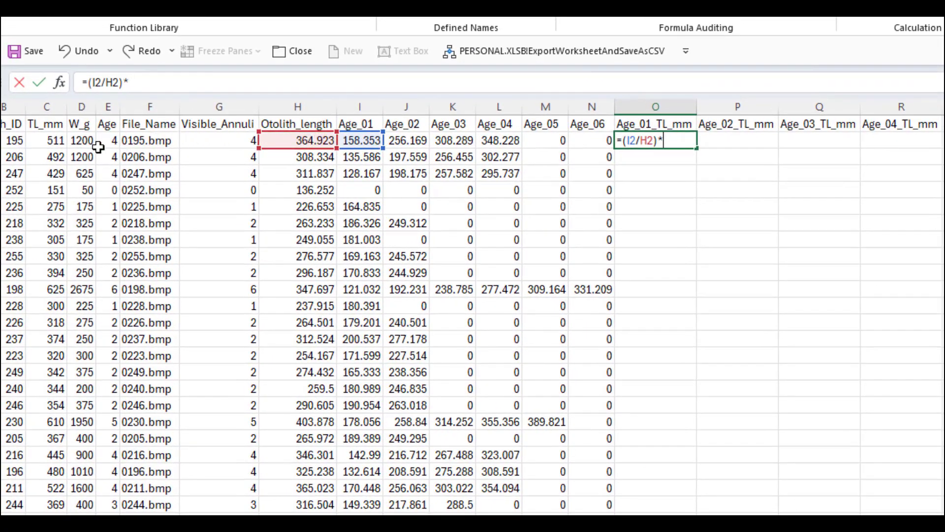
{"action": "left_click", "coordinate": [44, 143]}
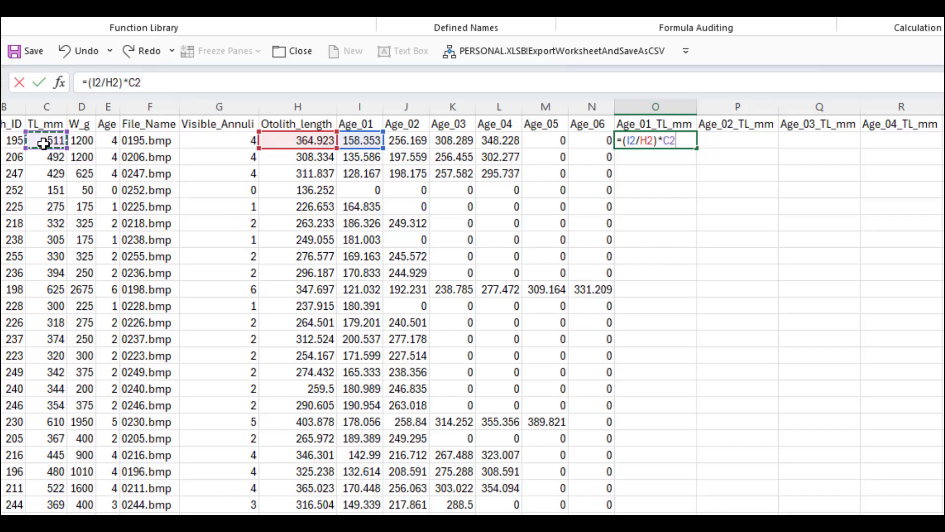
{"action": "key", "text": "ctrl+Return"}
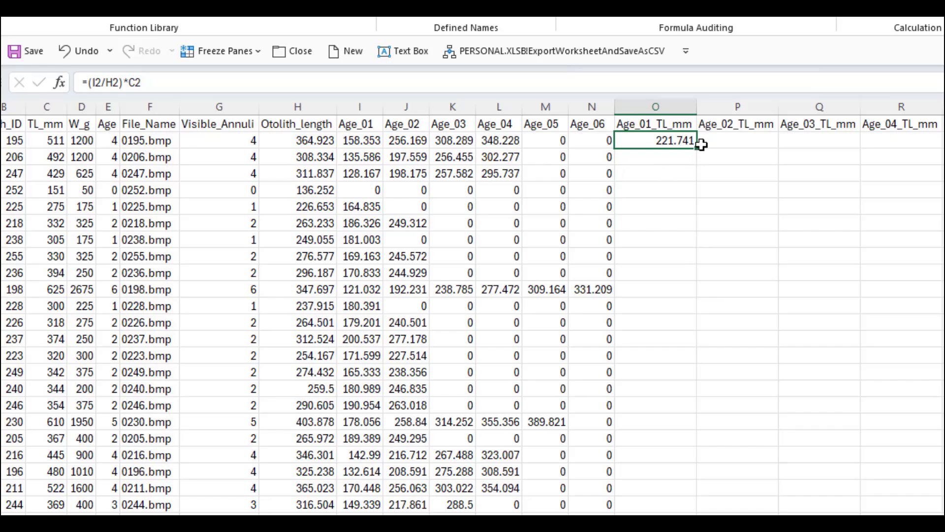
Copy the O2 formula across to P2 under Age_02_TL_mm and inspect the copied cell references
{"action": "left_click_drag", "start_coordinate": [698, 149], "coordinate": [758, 147]}
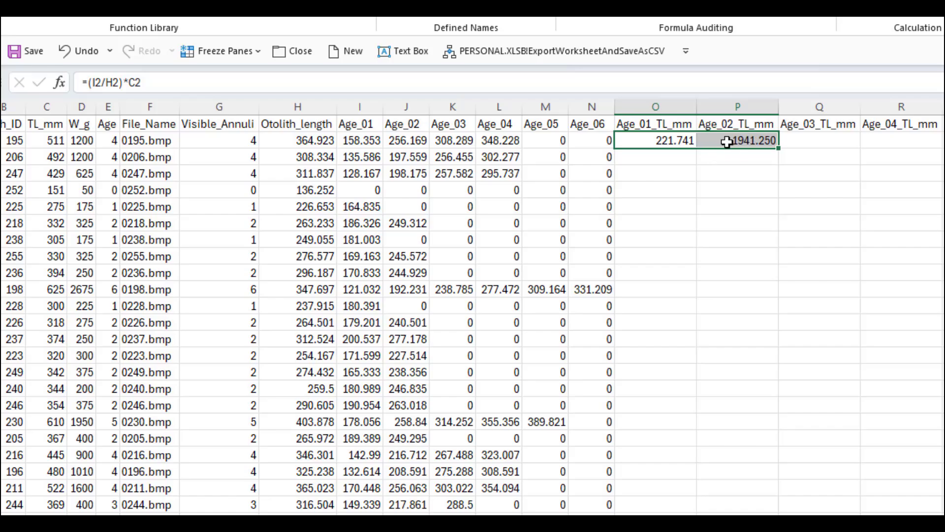
{"action": "left_click", "coordinate": [727, 141]}
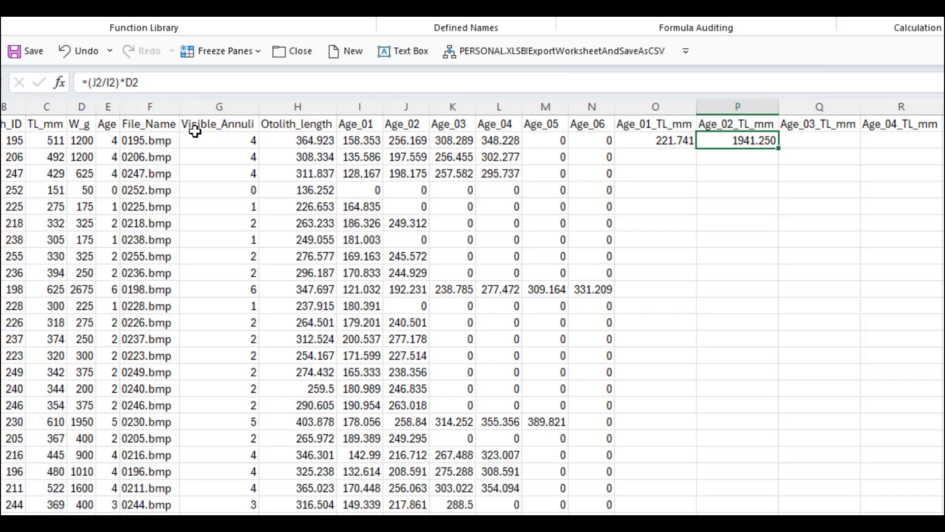
Lock the column references in the O2 formula under Age_01_TL_mm so it reads =(I2/$H2)*$C2
{"action": "left_click", "coordinate": [659, 140]}
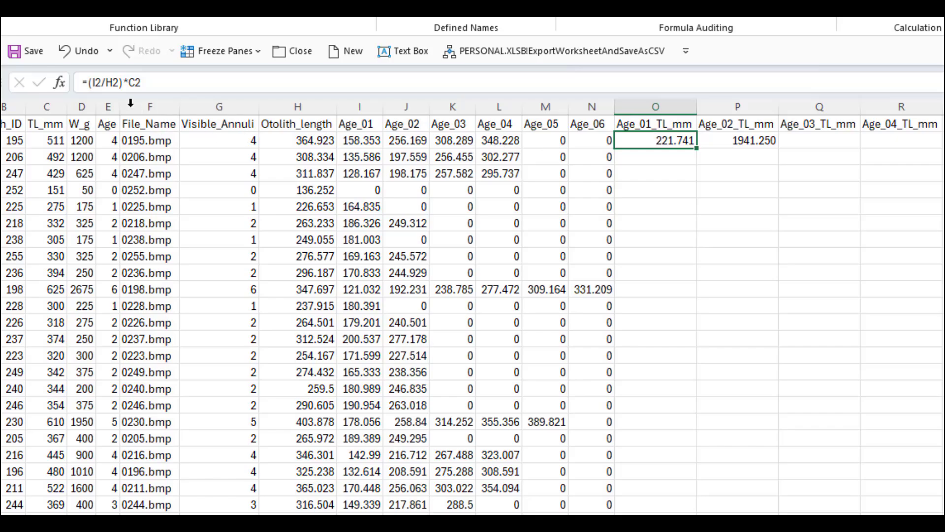
{"action": "left_click", "coordinate": [105, 82]}
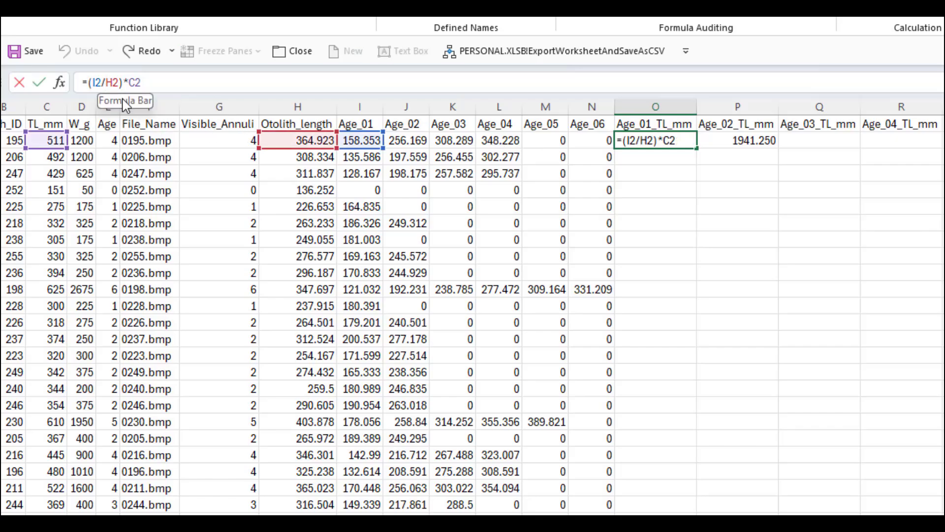
{"action": "type", "text": "$"}
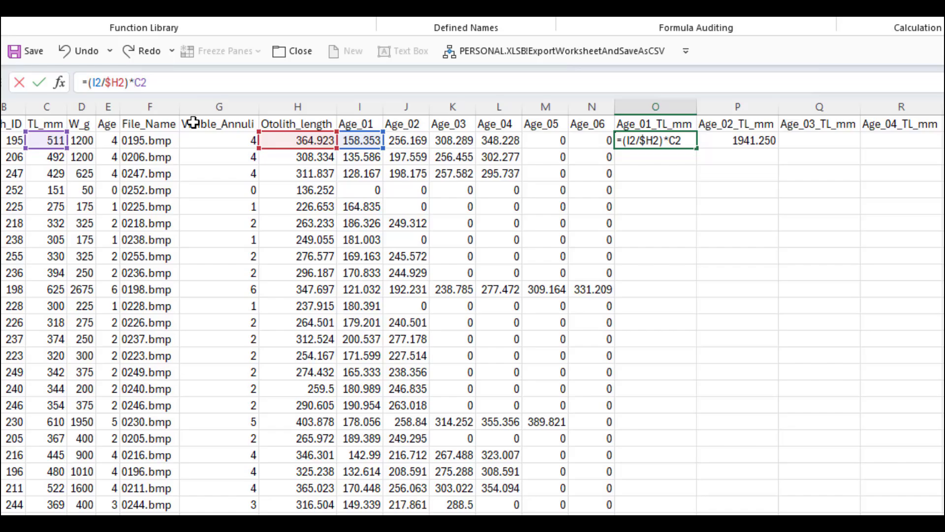
{"action": "type", "text": "$"}
{"action": "key", "text": "ctrl+Return"}
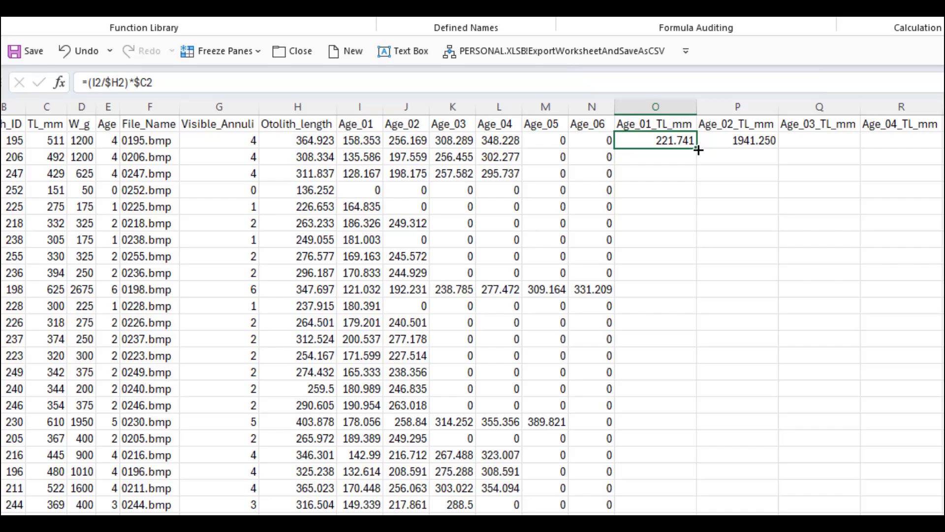
Copy the O2 formula across row 2 through T2 under Age_06_TL_mm, checking the references copied into P2
{"action": "left_click_drag", "start_coordinate": [699, 150], "coordinate": [751, 148]}
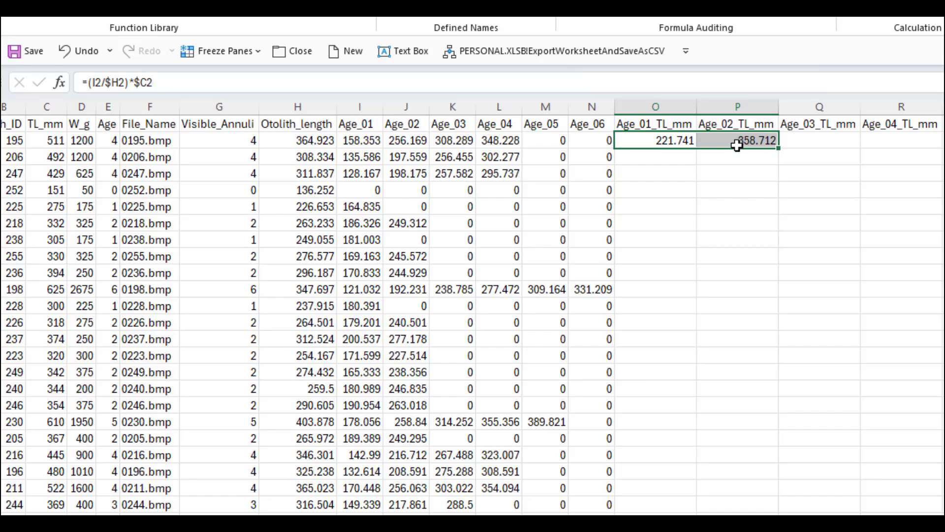
{"action": "left_click", "coordinate": [737, 141]}
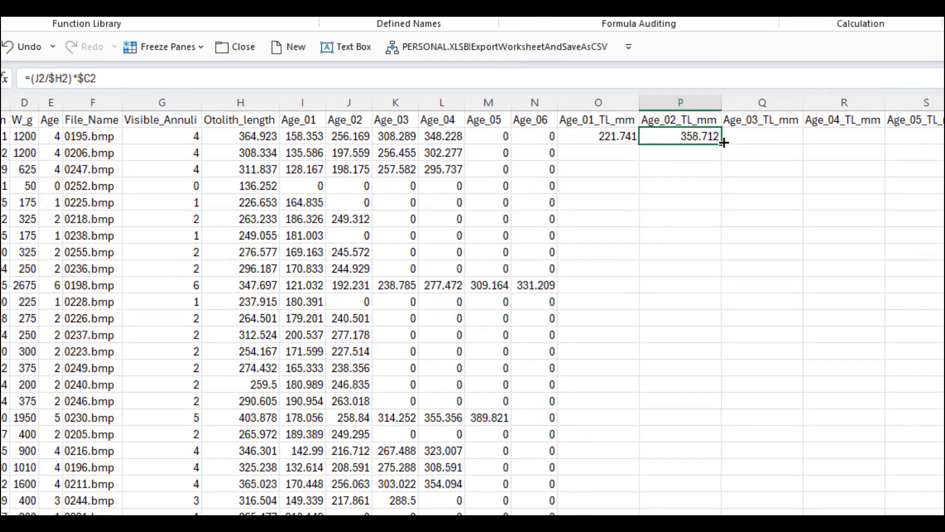
{"action": "left_click_drag", "start_coordinate": [724, 142], "coordinate": [812, 129]}
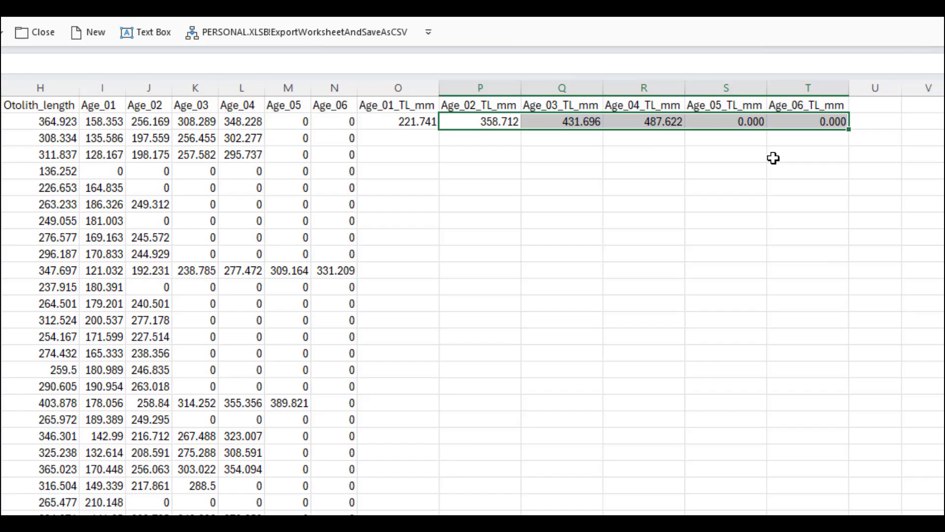
Fill the O2:T2 length formulas down all data rows and check the filled rows
{"action": "left_click", "coordinate": [433, 120]}
{"action": "left_click_drag", "start_coordinate": [432, 120], "coordinate": [791, 121]}
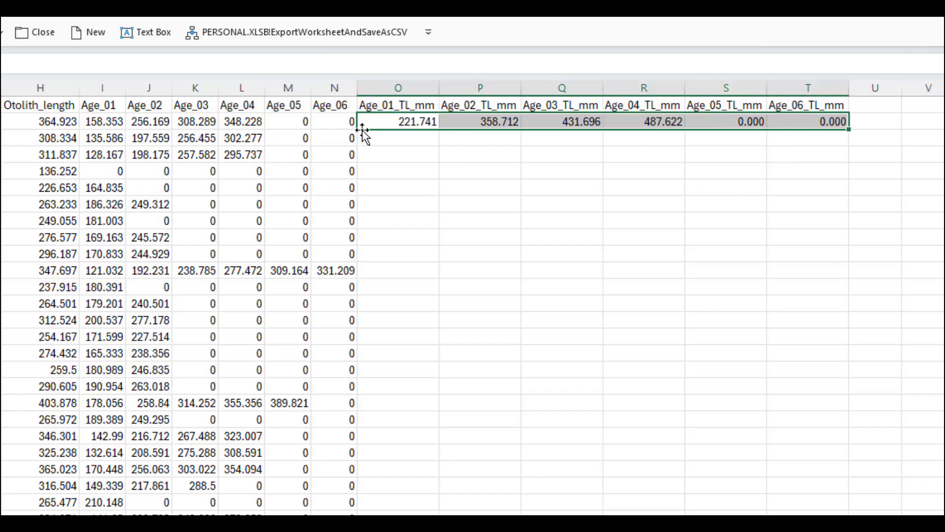
{"action": "double_click", "coordinate": [847, 133]}
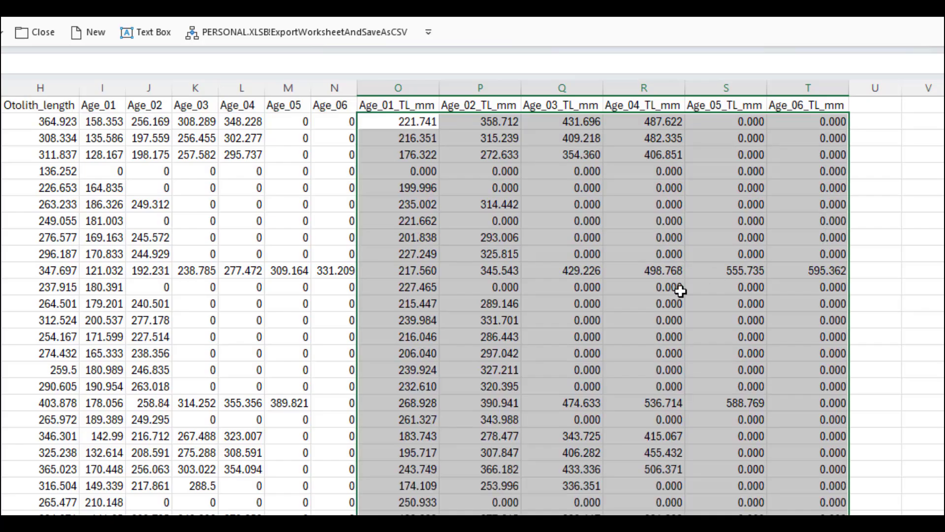
{"action": "scroll", "coordinate": [678, 299], "scroll_direction": "down", "scroll_amount": 9}
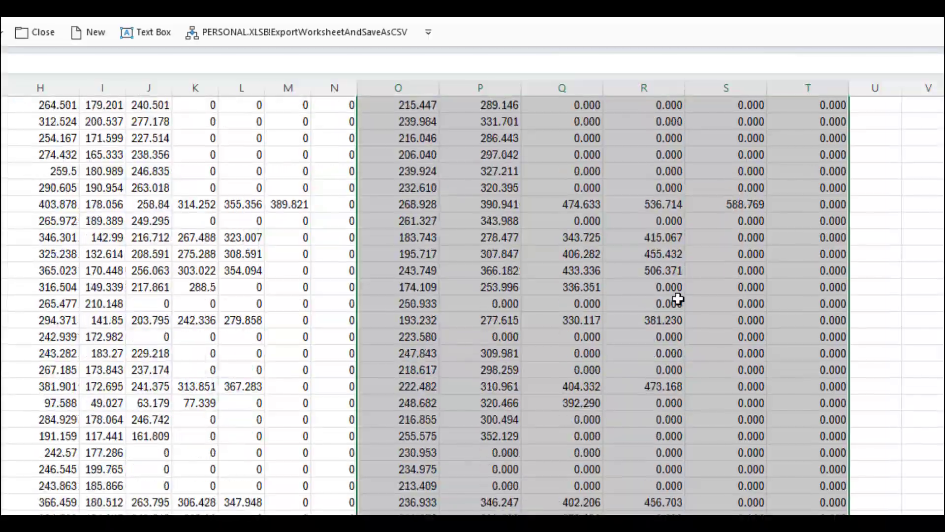
{"action": "scroll", "coordinate": [679, 298], "scroll_direction": "up", "scroll_amount": 9}
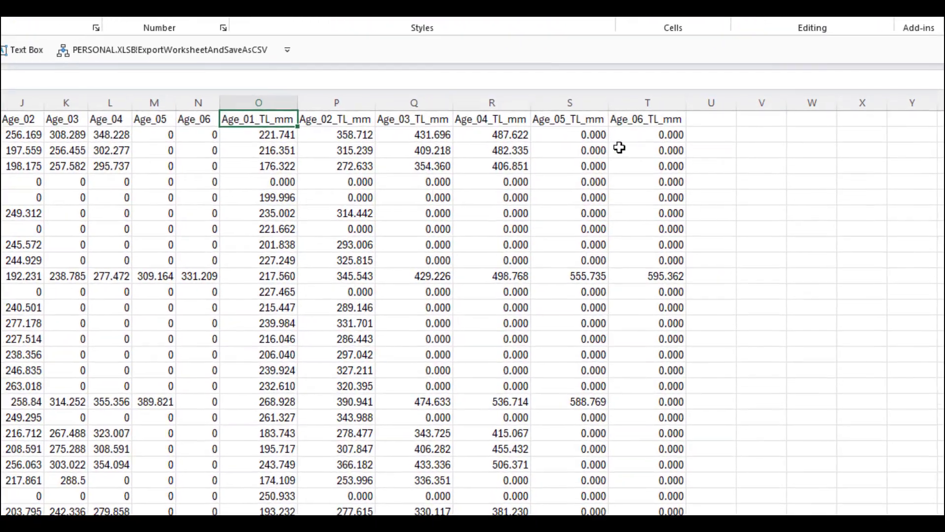
Examine the zero values in the Age_04_TL_mm to Age_06_TL_mm columns for fish that had not reached those ages
{"action": "left_click", "coordinate": [661, 147]}
{"action": "left_click", "coordinate": [595, 196]}
{"action": "left_click", "coordinate": [498, 218]}
{"action": "left_click", "coordinate": [518, 333]}
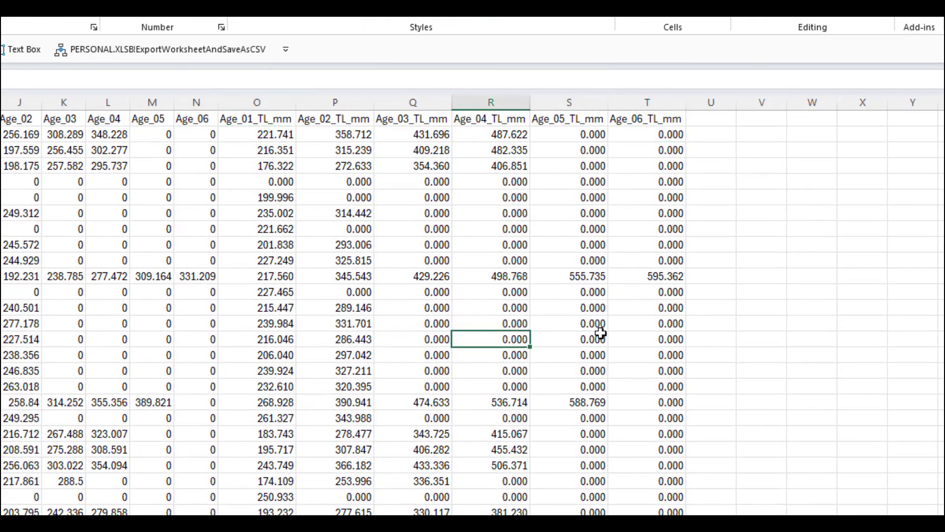
{"action": "left_click", "coordinate": [596, 332]}
{"action": "left_click", "coordinate": [671, 333]}
{"action": "left_click", "coordinate": [673, 444]}
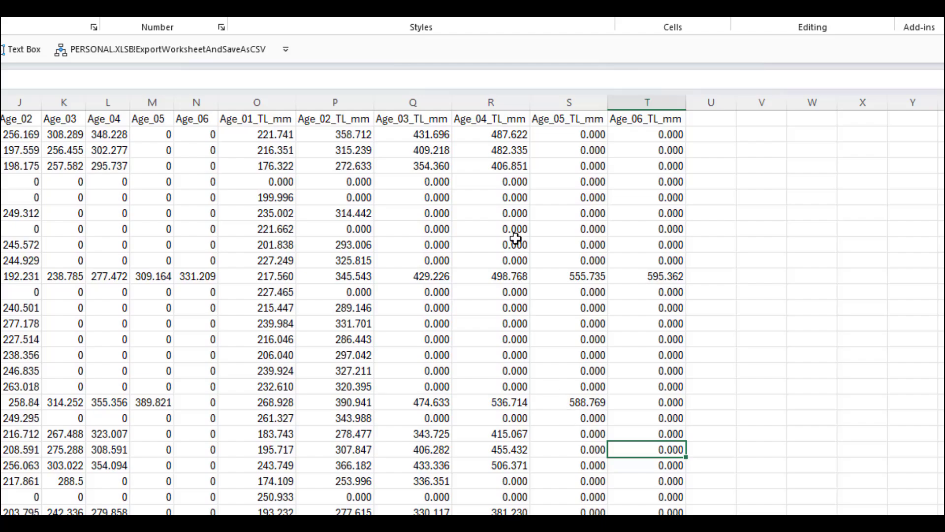
{"action": "left_click", "coordinate": [511, 211]}
{"action": "left_click", "coordinate": [509, 322]}
{"action": "left_click", "coordinate": [509, 229]}
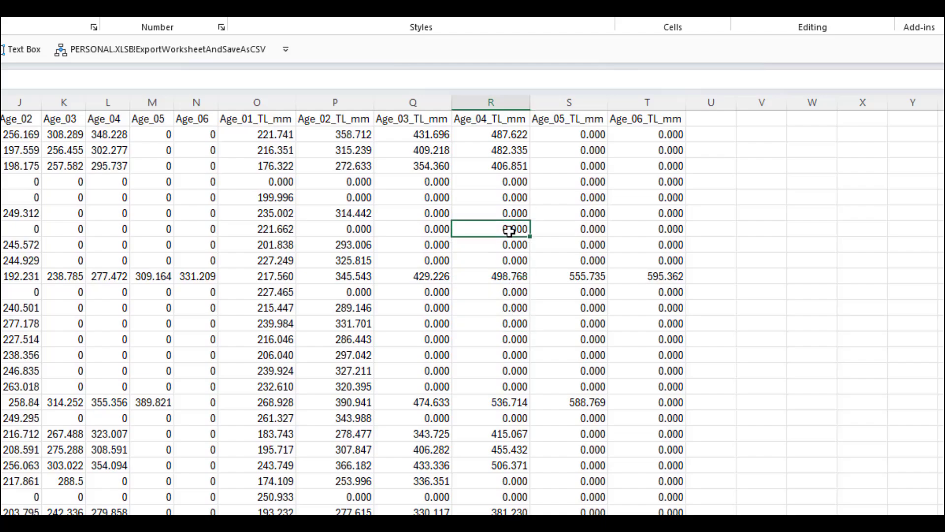
{"action": "left_click", "coordinate": [510, 321]}
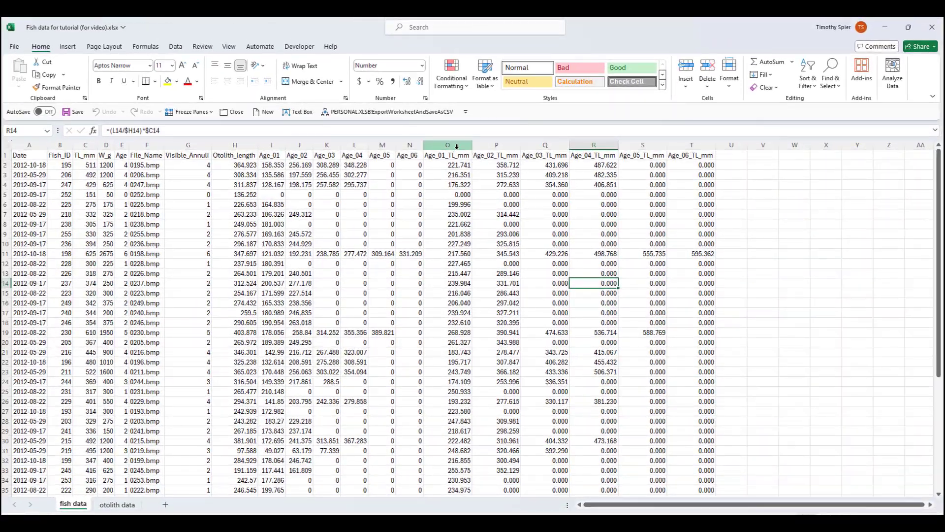
Try to find 0 and 0.000 as entire cell contents in columns O to T, with an empty replacement
{"action": "left_click", "coordinate": [257, 102]}
{"action": "left_click_drag", "start_coordinate": [576, 147], "coordinate": [683, 146]}
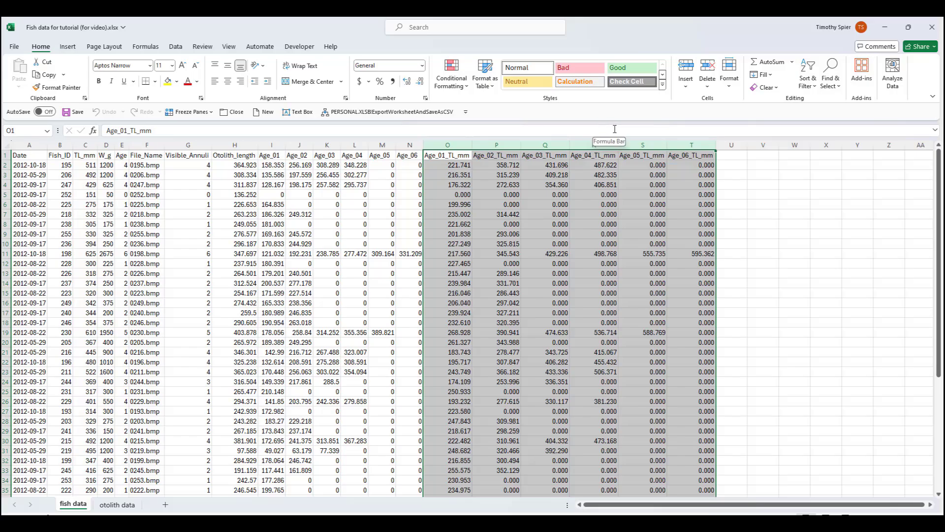
{"action": "left_click", "coordinate": [831, 78]}
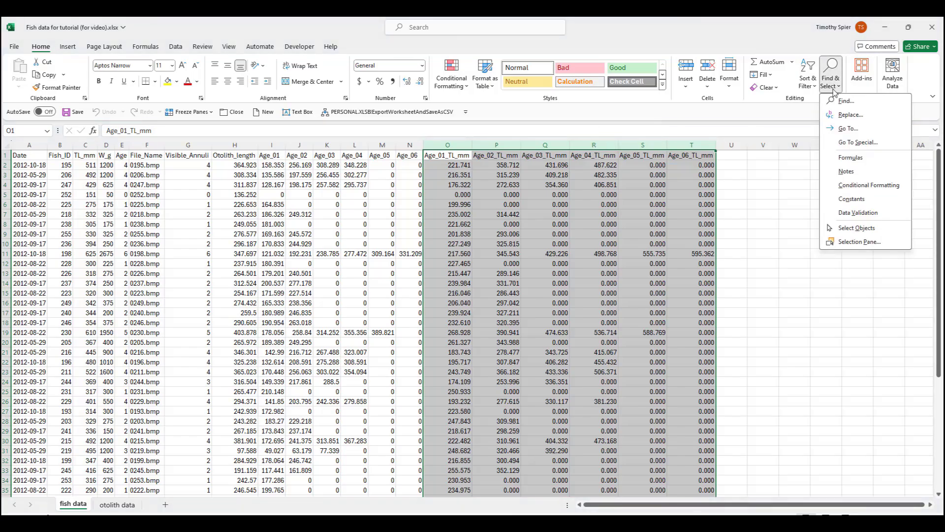
{"action": "left_click", "coordinate": [845, 116]}
{"action": "left_click_drag", "start_coordinate": [512, 39], "coordinate": [521, 179]}
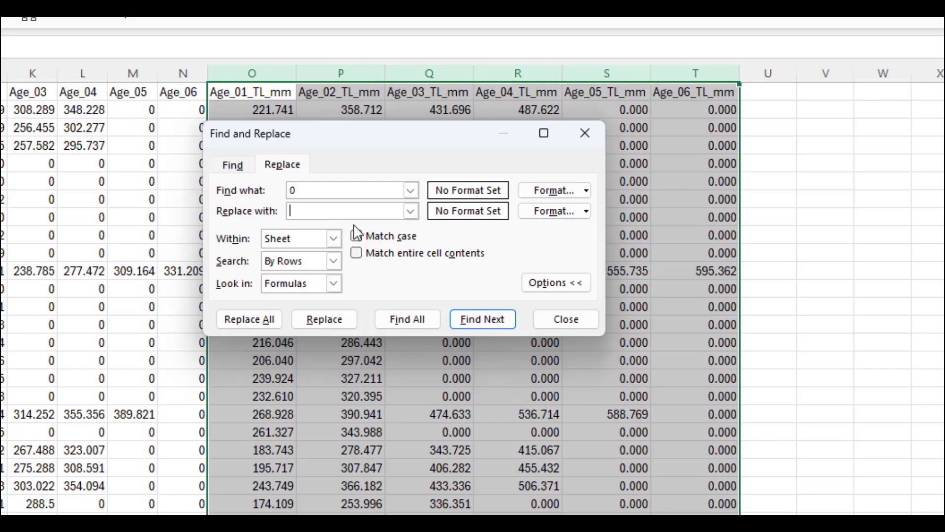
{"action": "left_click", "coordinate": [361, 256]}
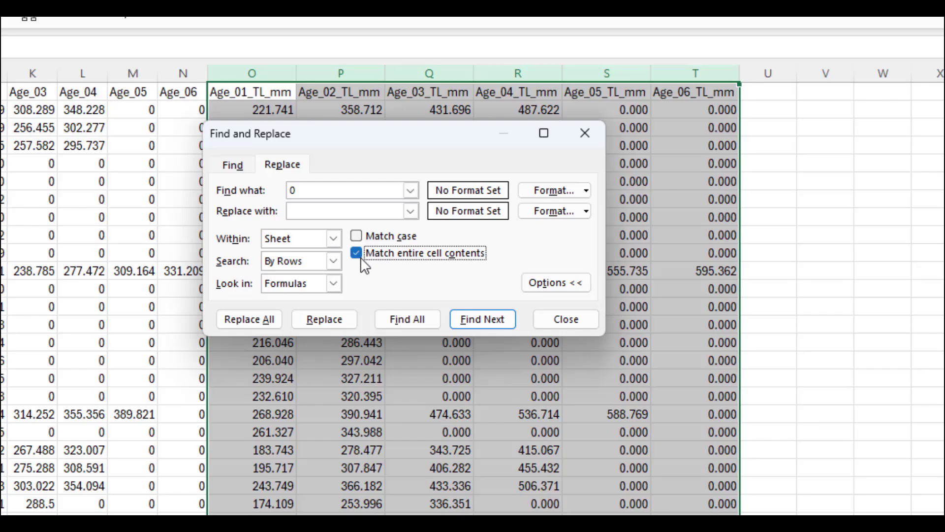
{"action": "left_click", "coordinate": [494, 320]}
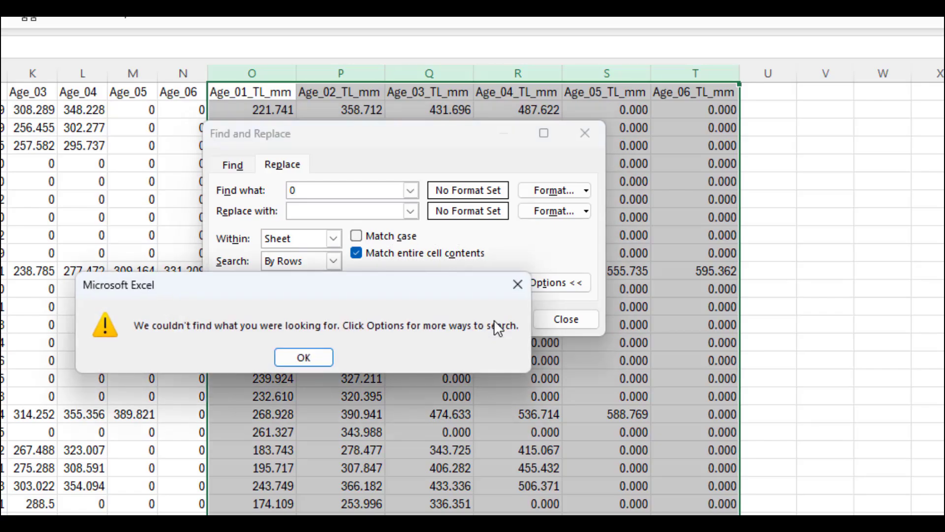
{"action": "left_click", "coordinate": [291, 358]}
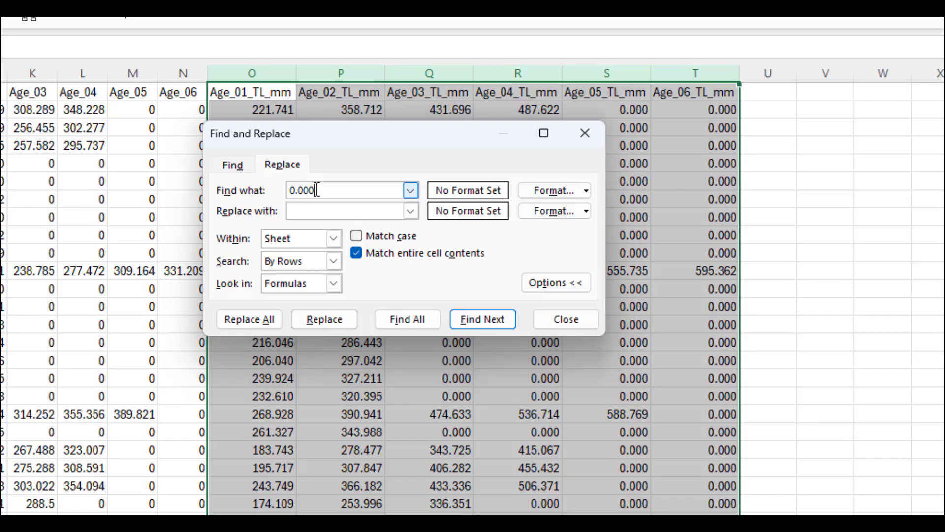
{"action": "left_click", "coordinate": [477, 320]}
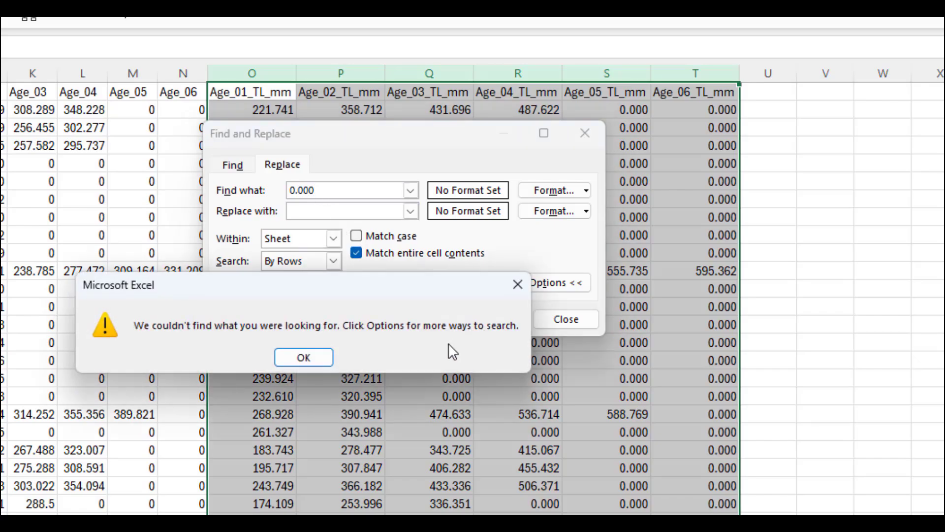
{"action": "left_click", "coordinate": [317, 362]}
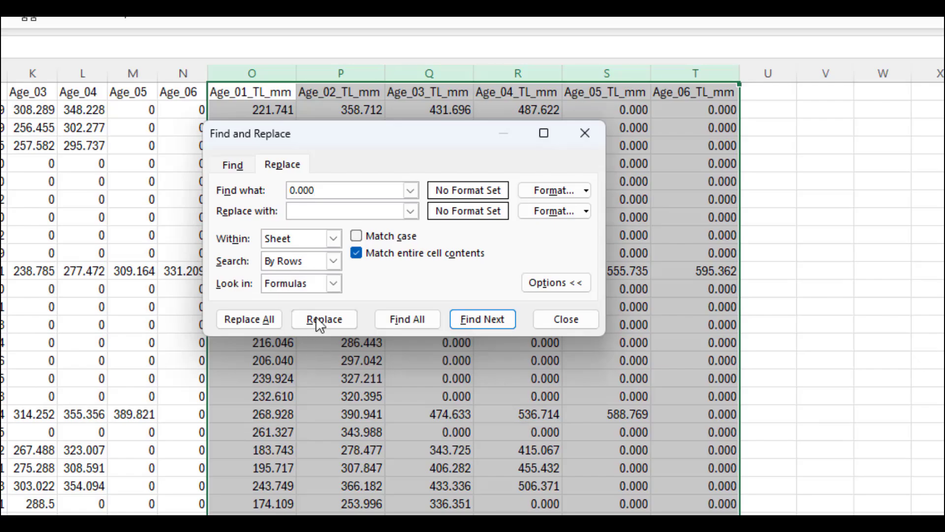
Search columns O to T for 0 without matching entire cell contents, step through the matches, and close Find and Replace
{"action": "left_click_drag", "start_coordinate": [337, 192], "coordinate": [230, 191]}
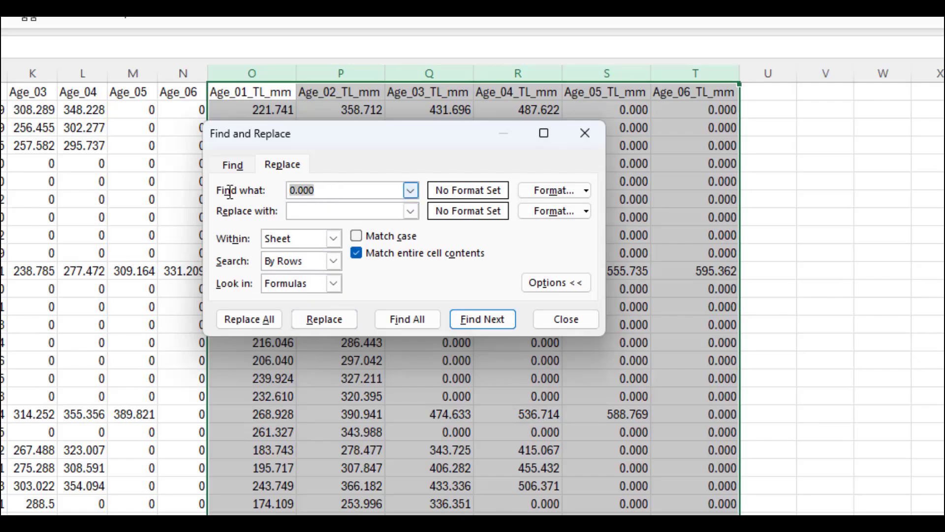
{"action": "type", "text": "0"}
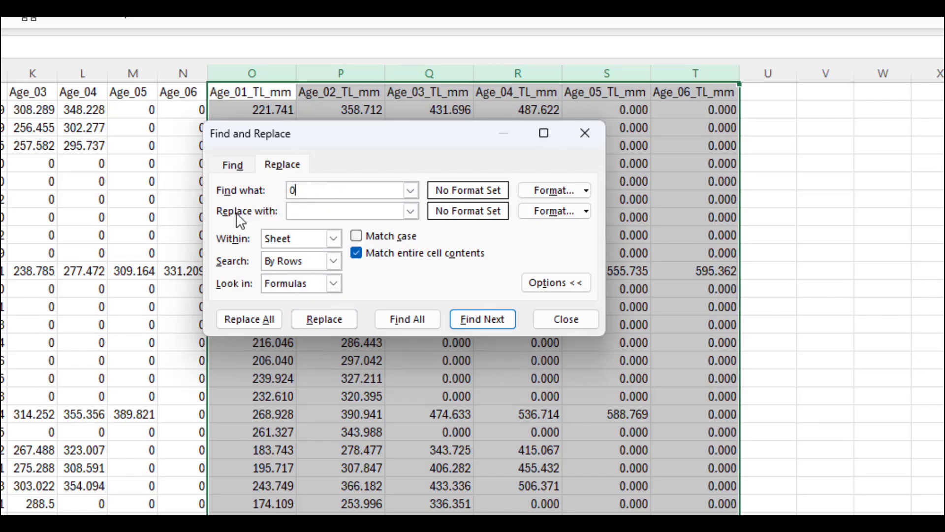
{"action": "left_click", "coordinate": [395, 254]}
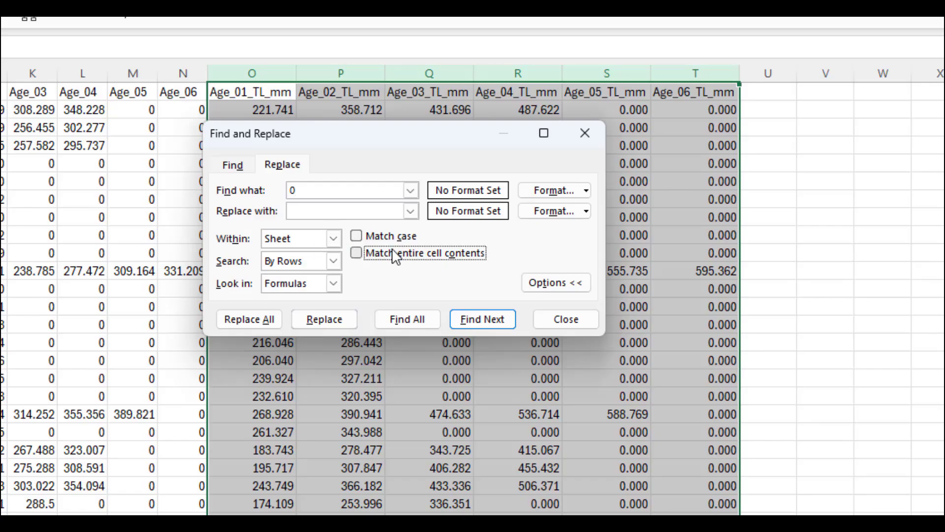
{"action": "left_click", "coordinate": [481, 318]}
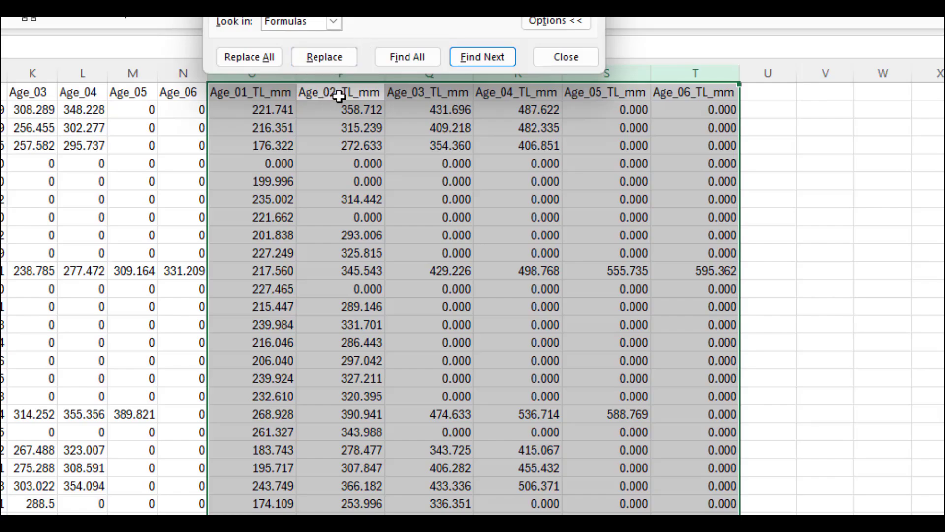
{"action": "left_click", "coordinate": [481, 59]}
{"action": "left_click", "coordinate": [480, 59]}
{"action": "left_click", "coordinate": [478, 59]}
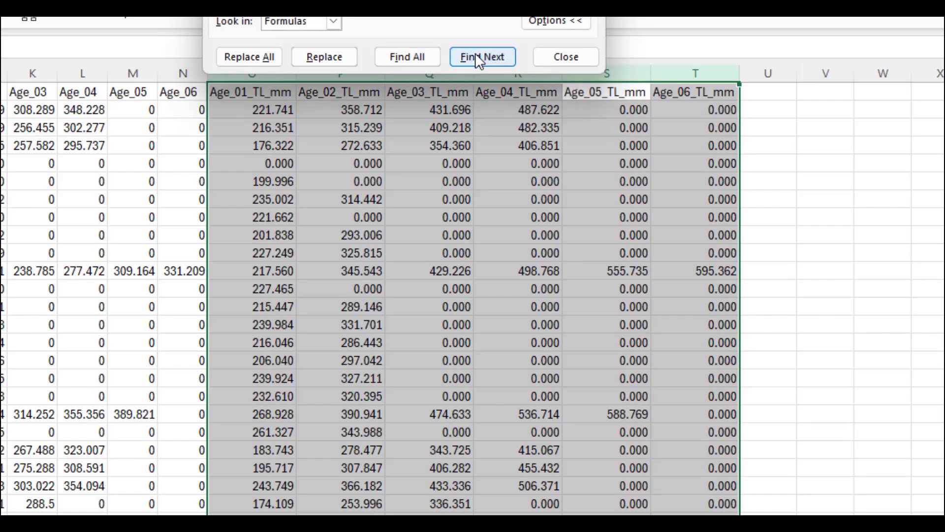
{"action": "left_click", "coordinate": [478, 58]}
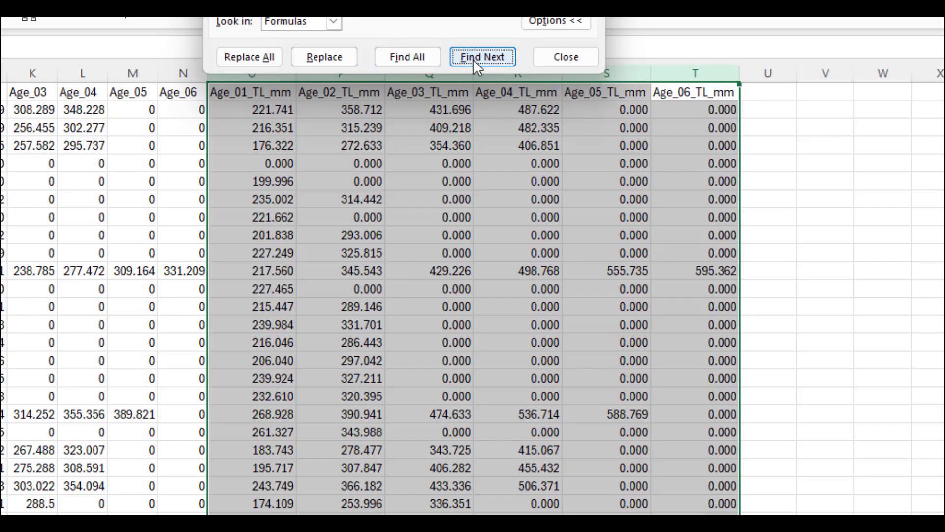
{"action": "left_click", "coordinate": [566, 57]}
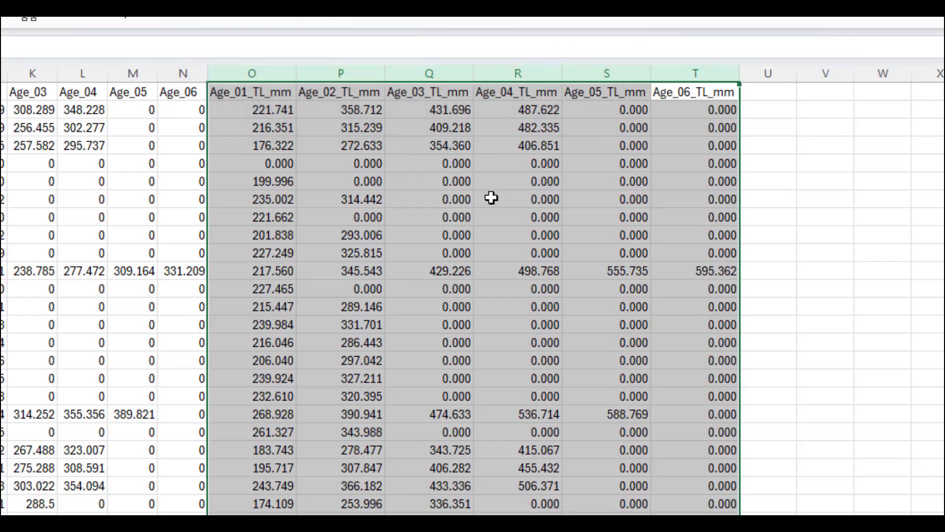
Turn on filtering for the fish data table and filter Age_01_TL_mm to show only the 0.000 rows
{"action": "left_click", "coordinate": [288, 112]}
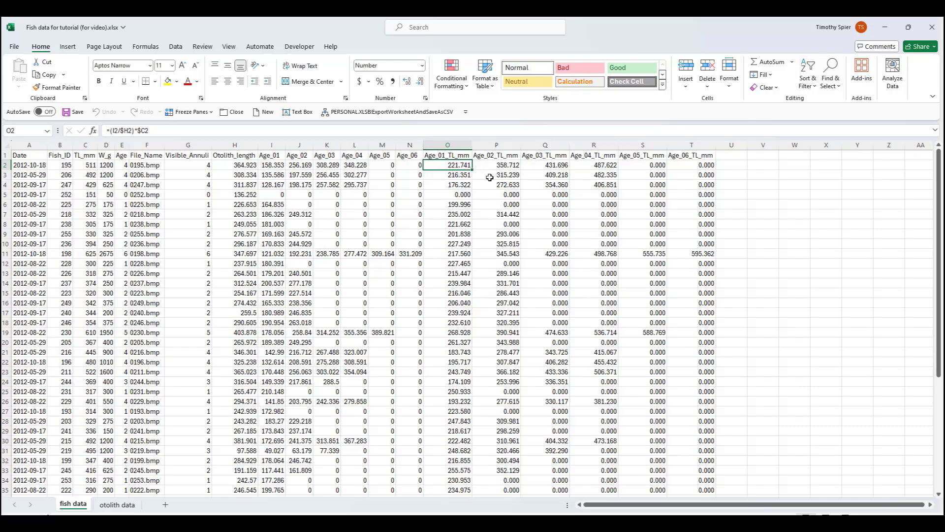
{"action": "left_click", "coordinate": [176, 47]}
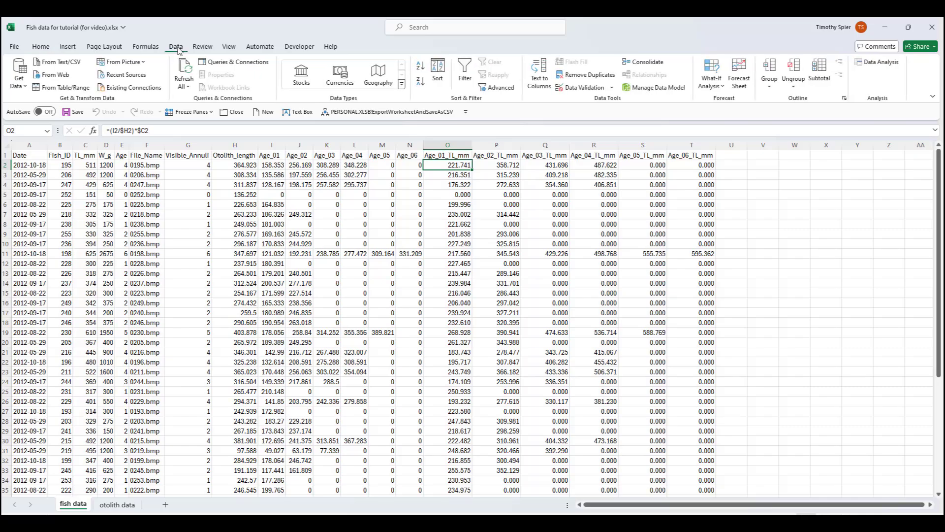
{"action": "left_click", "coordinate": [466, 79]}
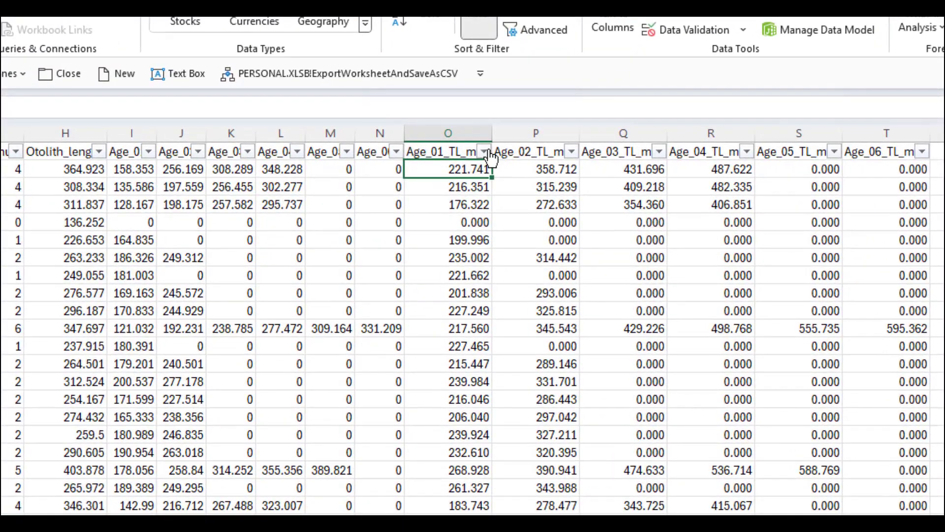
{"action": "left_click", "coordinate": [488, 152]}
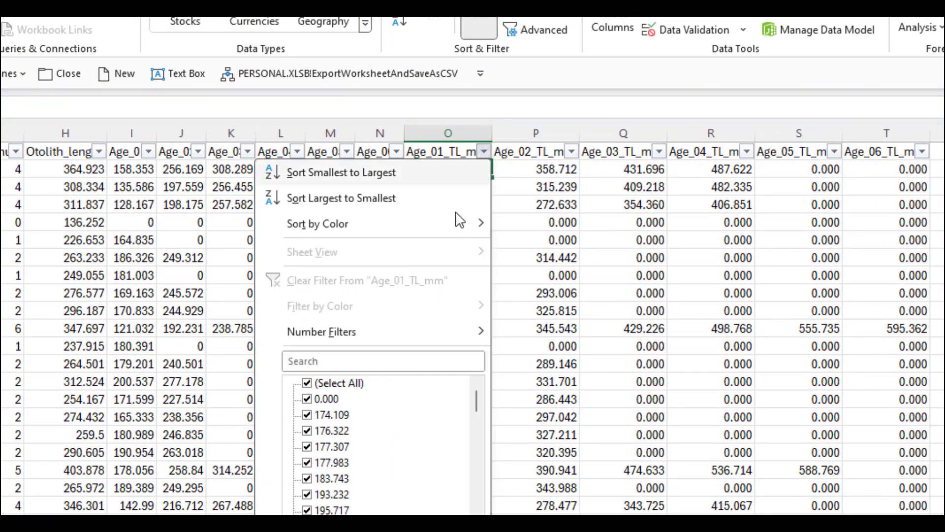
{"action": "left_click", "coordinate": [335, 384]}
{"action": "left_click", "coordinate": [326, 399]}
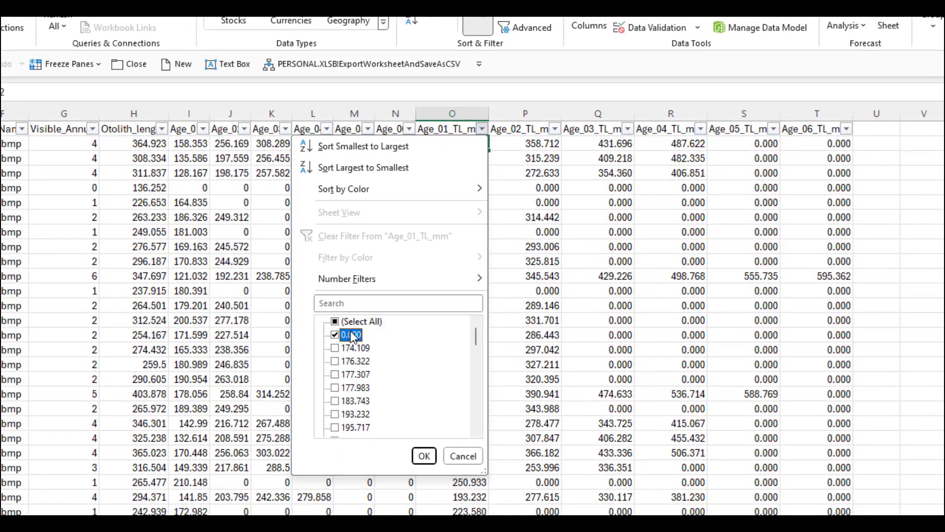
{"action": "left_click", "coordinate": [424, 455]}
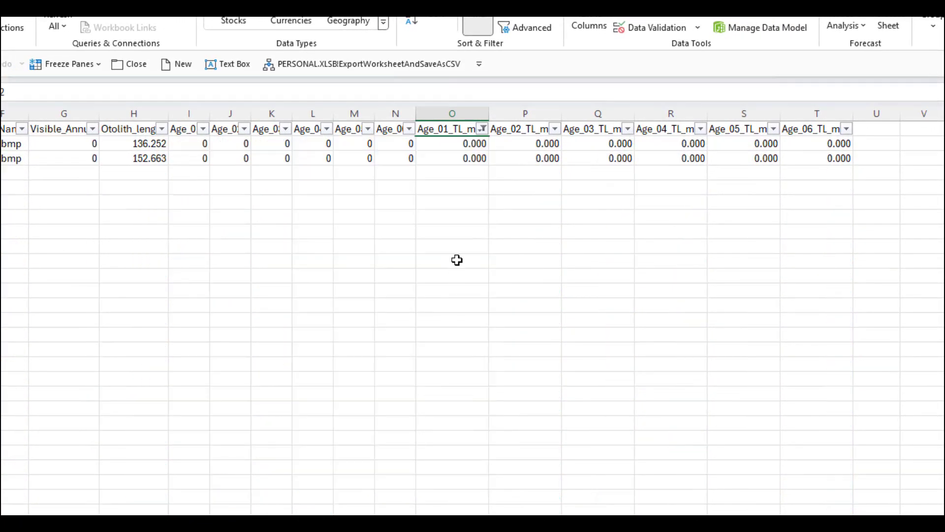
Clear the zero lengths from Age_01_TL_mm in the filtered rows and show all of that column's values again
{"action": "left_click_drag", "start_coordinate": [469, 143], "coordinate": [468, 158]}
{"action": "key", "text": "Delete"}
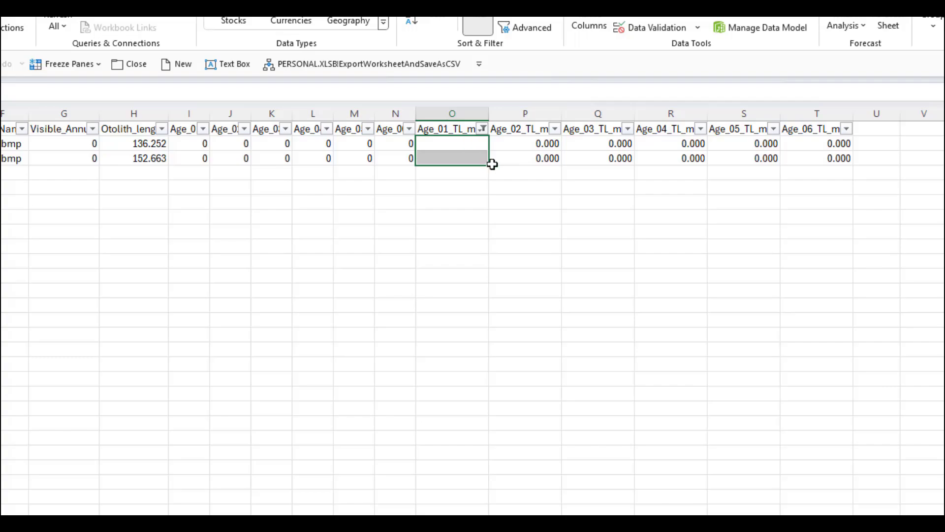
{"action": "left_click", "coordinate": [482, 129]}
{"action": "left_click", "coordinate": [370, 323]}
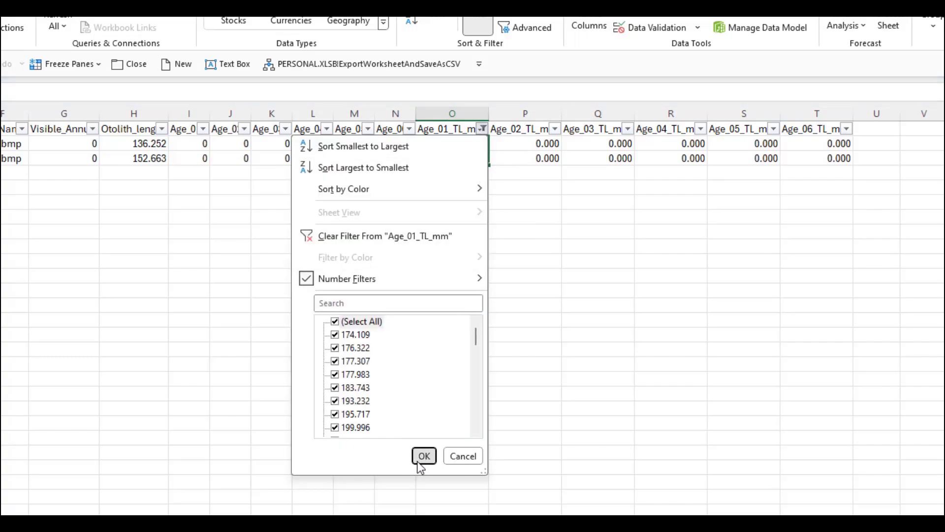
{"action": "left_click", "coordinate": [422, 455]}
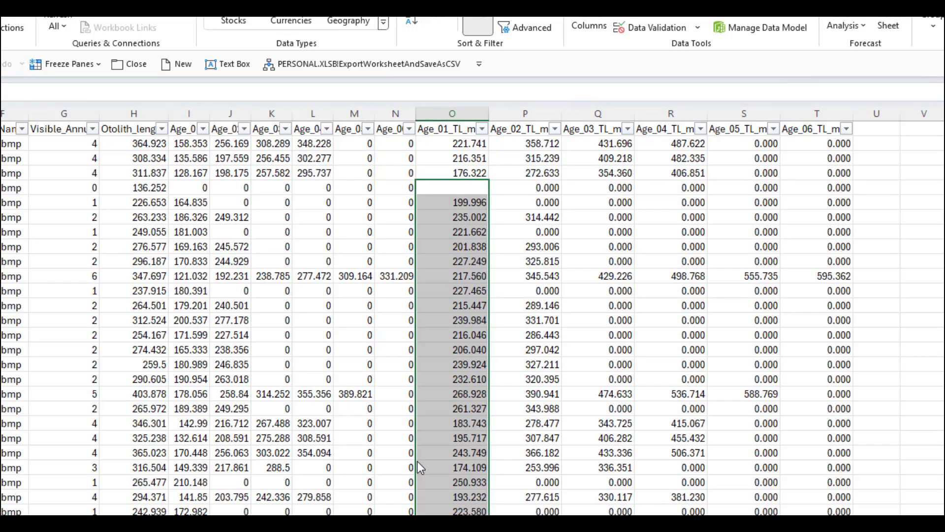
Filter Age_02_TL_mm to show only the rows with 0.000
{"action": "left_click", "coordinate": [555, 129]}
{"action": "left_click", "coordinate": [433, 322]}
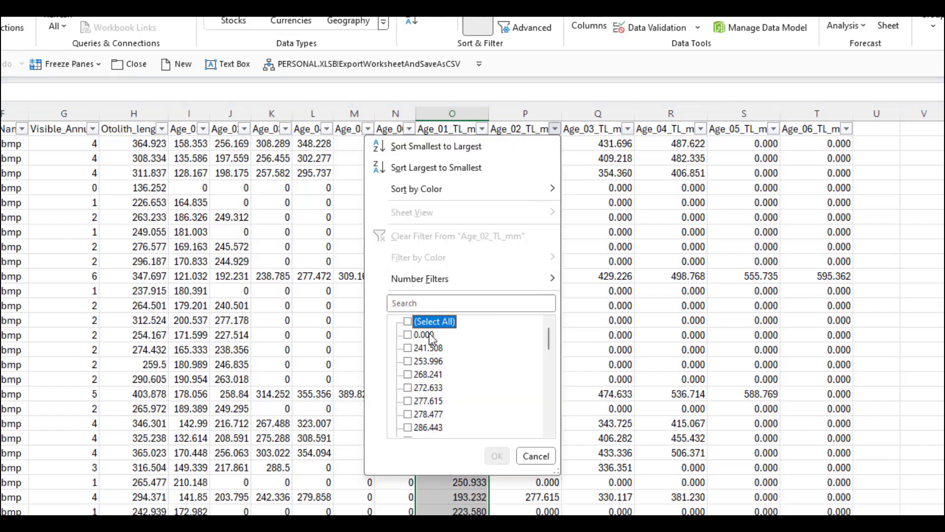
{"action": "left_click", "coordinate": [427, 336]}
{"action": "left_click", "coordinate": [493, 457]}
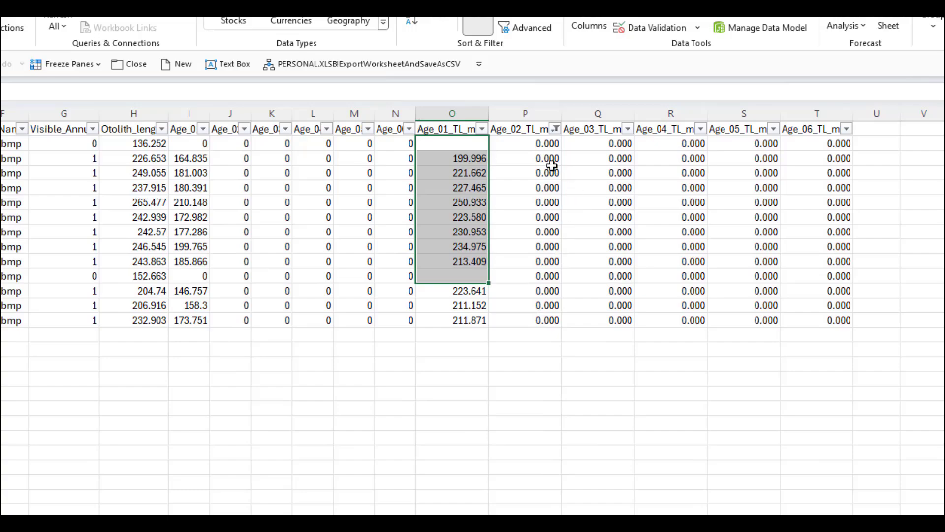
Clear the zero lengths from Age_02_TL_mm to Age_06_TL_mm in the filtered rows and reset the Age_02_TL_mm filter to all values
{"action": "left_click", "coordinate": [534, 143]}
{"action": "left_click_drag", "start_coordinate": [534, 156], "coordinate": [785, 320]}
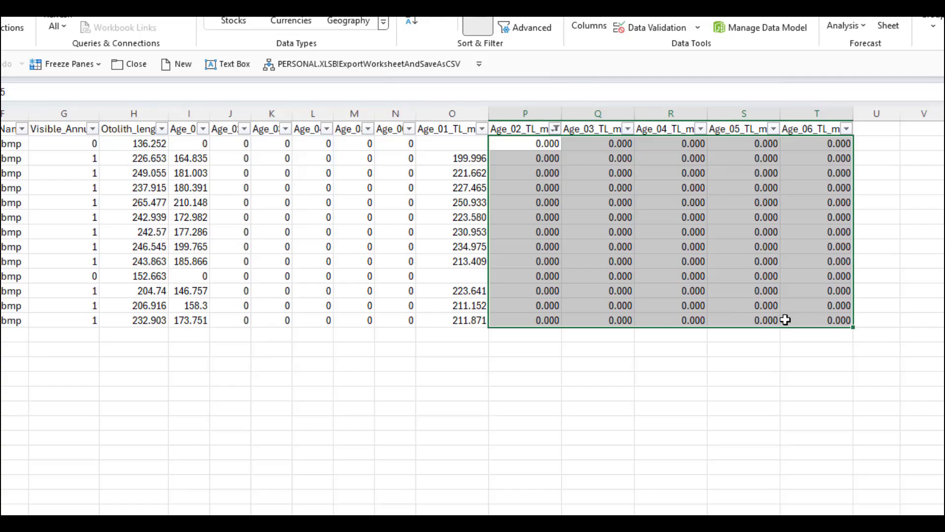
{"action": "key", "text": "Delete"}
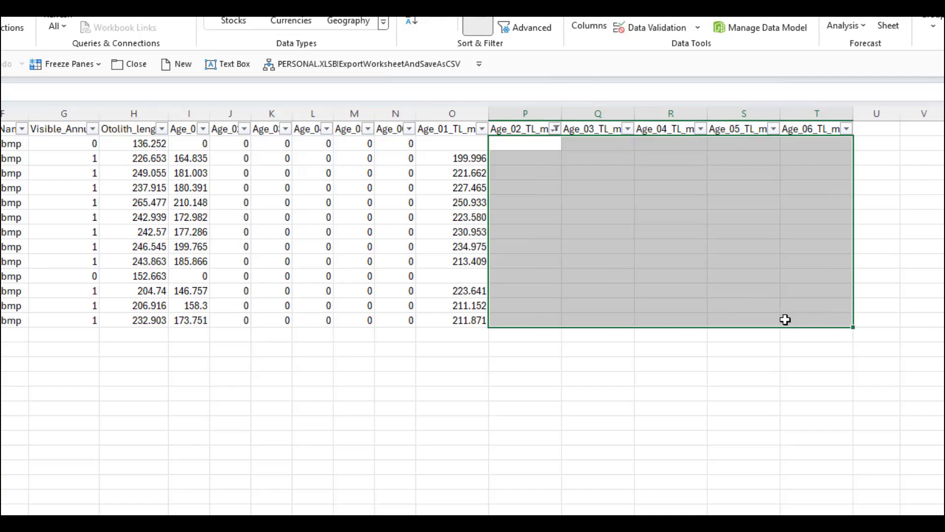
{"action": "left_click", "coordinate": [555, 129]}
{"action": "left_click", "coordinate": [434, 322]}
{"action": "left_click", "coordinate": [497, 456]}
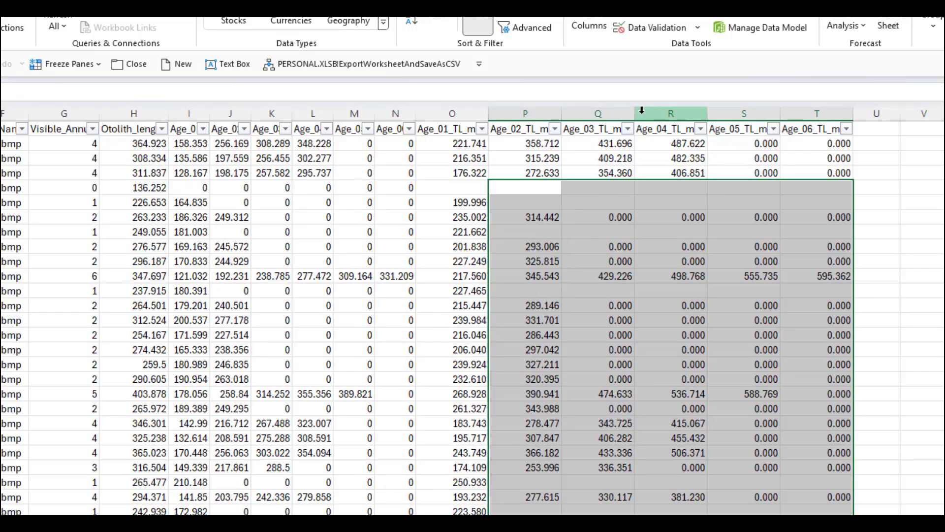
Filter Age_03_TL_mm to show only the rows with 0.000
{"action": "left_click", "coordinate": [627, 129]}
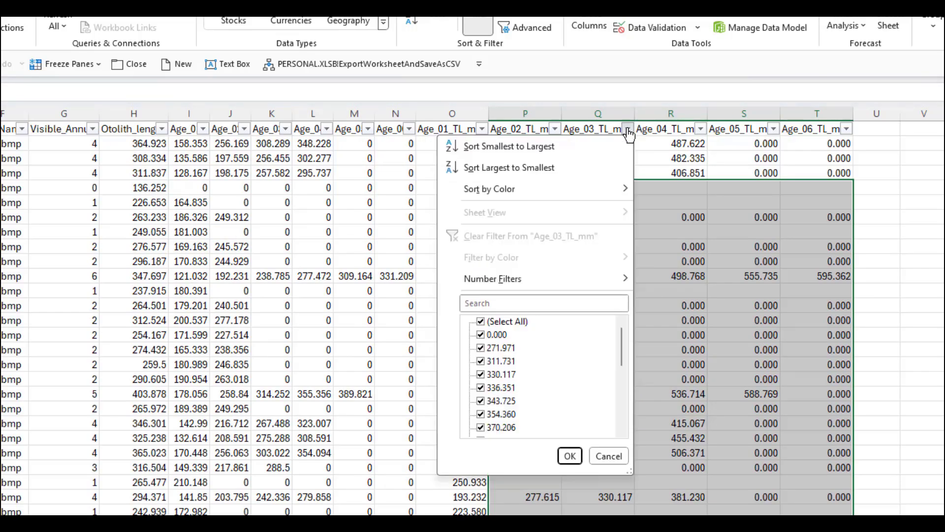
{"action": "left_click", "coordinate": [500, 322]}
{"action": "left_click", "coordinate": [494, 335]}
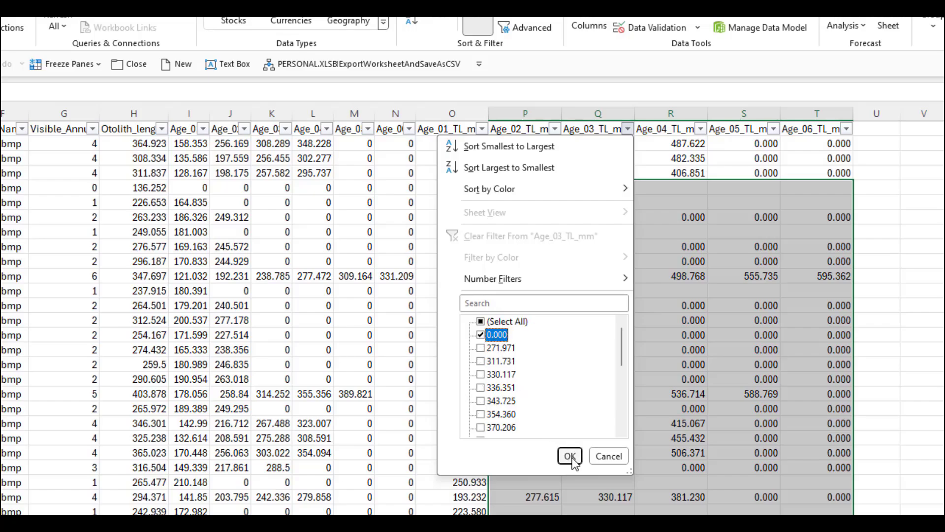
{"action": "left_click", "coordinate": [570, 456]}
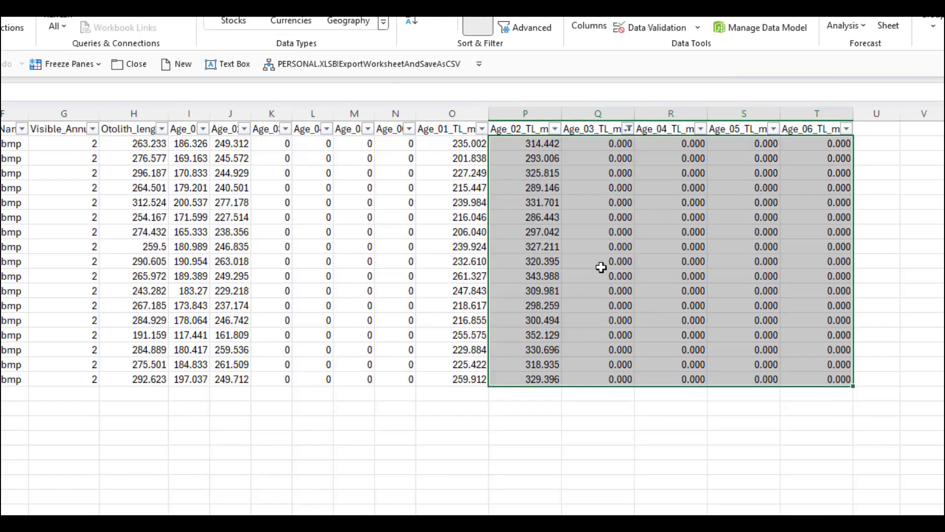
Clear the zero lengths from Age_03_TL_mm to Age_06_TL_mm in the filtered rows and reset the Age_03_TL_mm filter to all values
{"action": "left_click", "coordinate": [613, 144]}
{"action": "left_click_drag", "start_coordinate": [615, 159], "coordinate": [806, 378]}
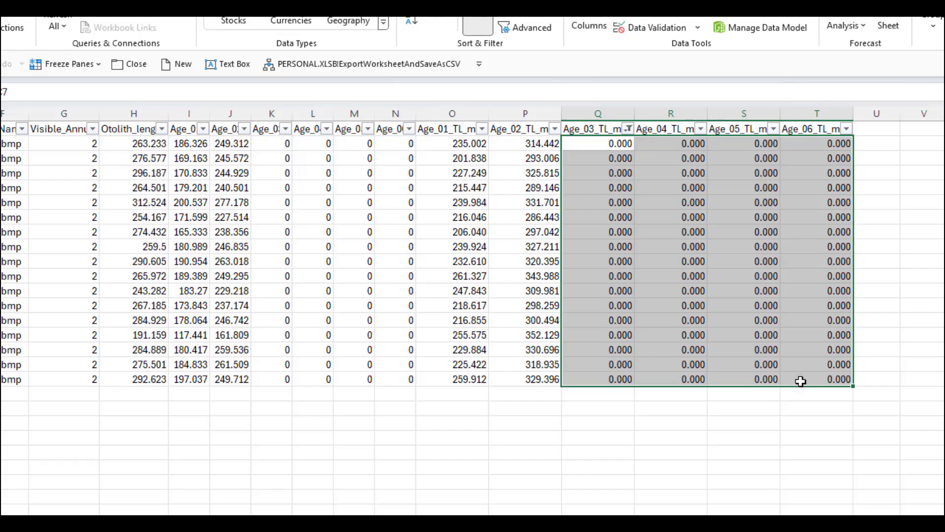
{"action": "key", "text": "Delete"}
{"action": "left_click", "coordinate": [629, 128]}
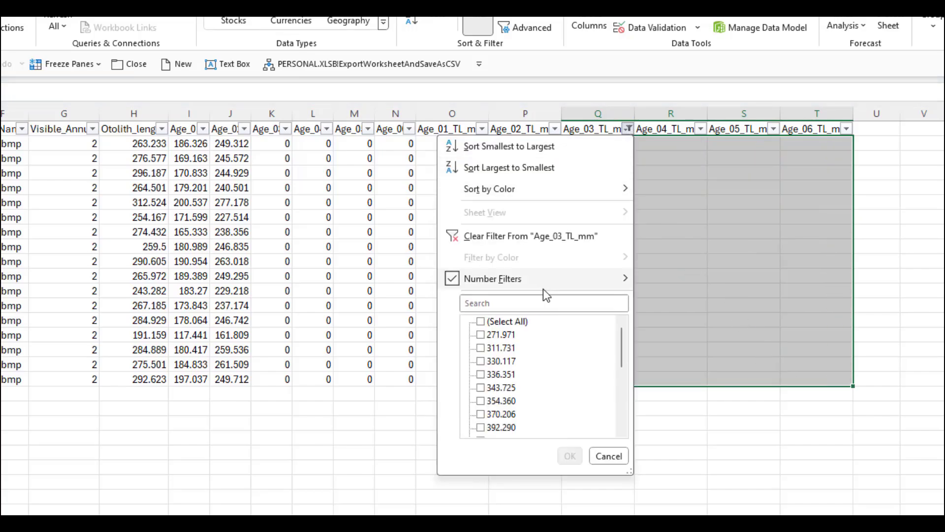
{"action": "left_click", "coordinate": [521, 322]}
{"action": "left_click", "coordinate": [570, 456]}
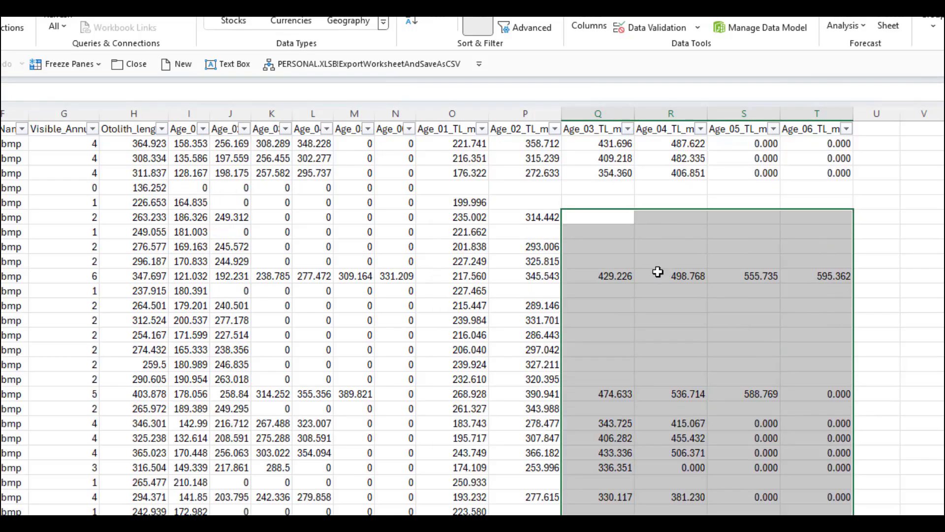
Filter Age_04_TL_mm to show only the rows with 0.000
{"action": "left_click", "coordinate": [700, 128]}
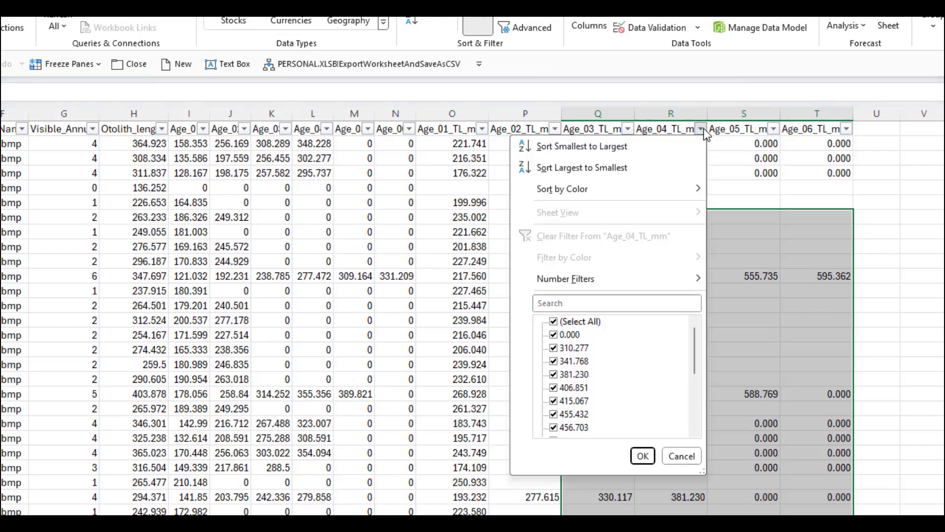
{"action": "left_click", "coordinate": [586, 323]}
{"action": "left_click", "coordinate": [571, 340]}
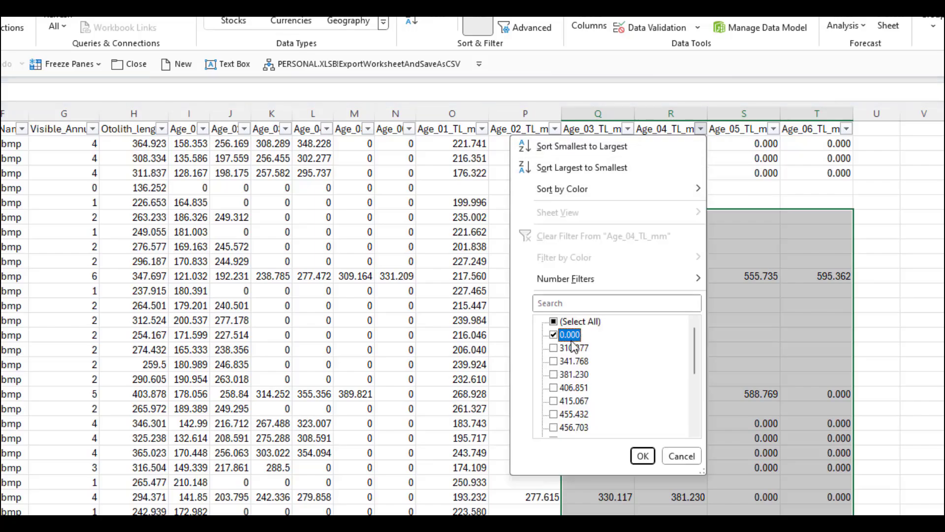
{"action": "left_click", "coordinate": [643, 456]}
Clear the zero lengths from Age_04_TL_mm to Age_06_TL_mm in the filtered rows and reset the Age_04_TL_mm filter to all values
{"action": "left_click_drag", "start_coordinate": [678, 141], "coordinate": [815, 185]}
{"action": "key", "text": "Delete"}
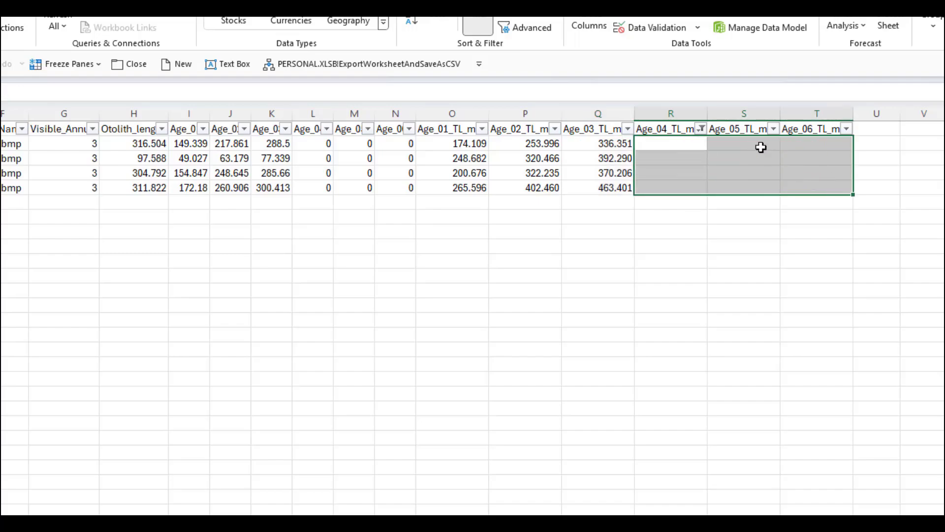
{"action": "left_click", "coordinate": [700, 128]}
{"action": "left_click", "coordinate": [600, 327]}
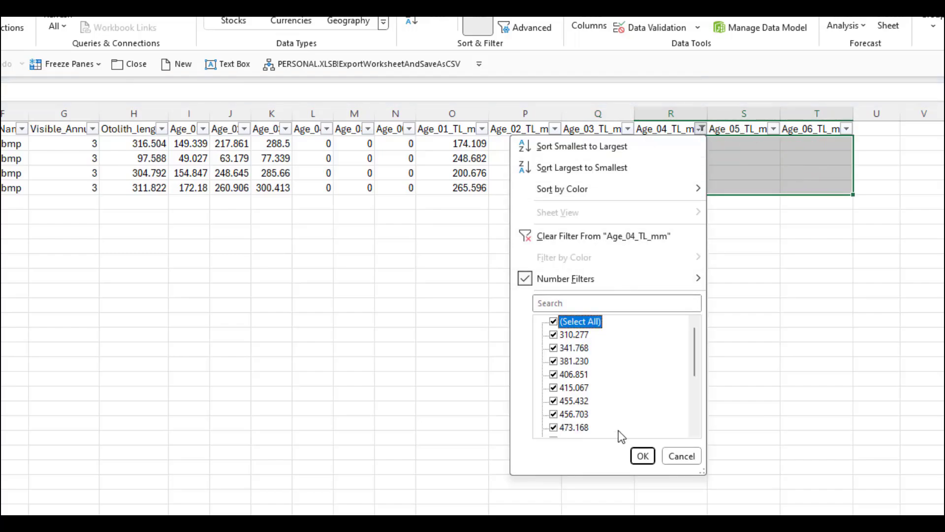
{"action": "left_click", "coordinate": [642, 455]}
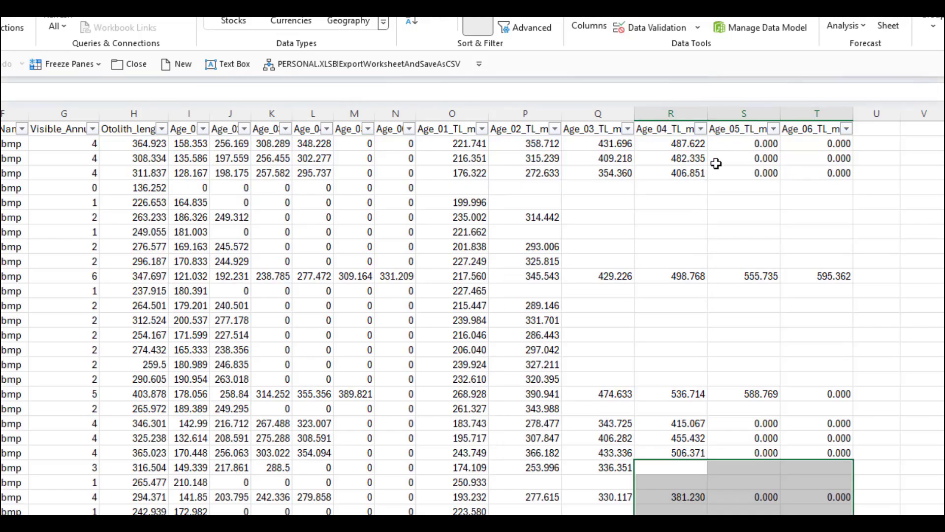
Filter Age_05_TL_mm to show only the rows with 0.000
{"action": "left_click", "coordinate": [774, 129]}
{"action": "left_click", "coordinate": [651, 321]}
{"action": "left_click", "coordinate": [643, 335]}
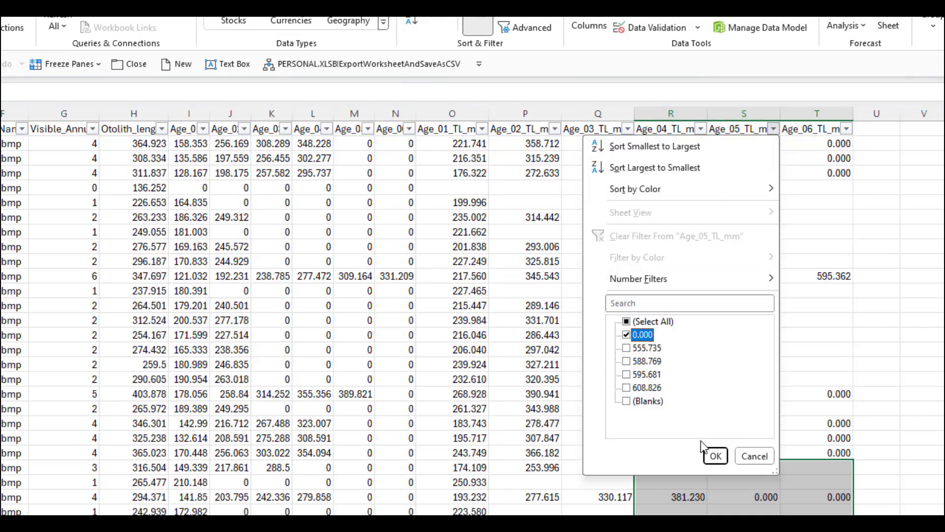
{"action": "left_click", "coordinate": [715, 455]}
Clear the zero lengths from Age_05_TL_mm and Age_06_TL_mm in the filtered rows and reset the Age_05_TL_mm filter to all values
{"action": "left_click_drag", "start_coordinate": [744, 144], "coordinate": [823, 306]}
{"action": "key", "text": "Delete"}
{"action": "left_click", "coordinate": [774, 129]}
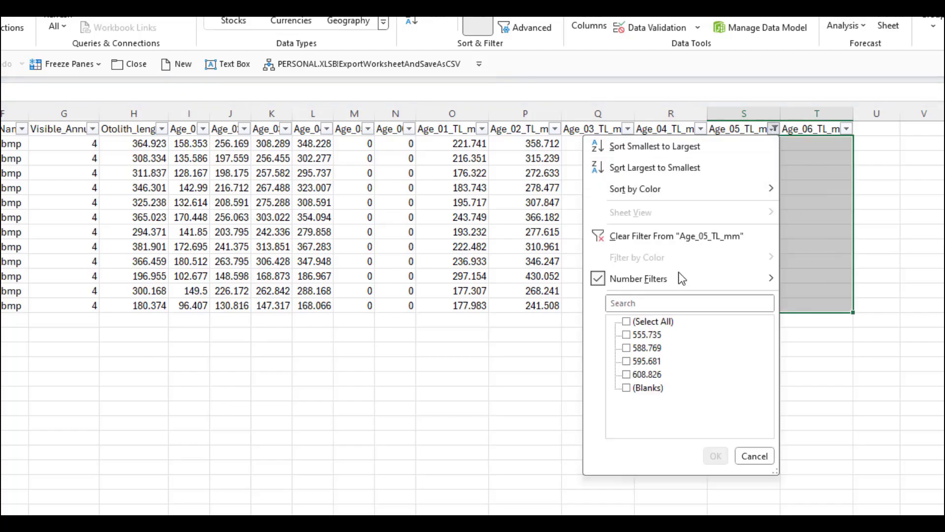
{"action": "left_click", "coordinate": [651, 322]}
{"action": "left_click", "coordinate": [715, 456]}
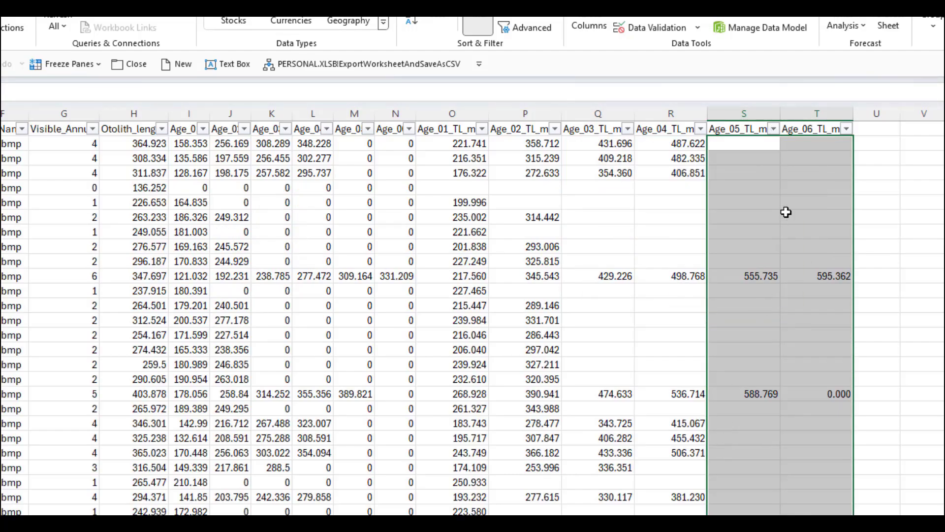
Filter Age_06_TL_mm to show only the rows with 0.000
{"action": "left_click", "coordinate": [847, 129]}
{"action": "left_click", "coordinate": [700, 321]}
{"action": "left_click", "coordinate": [700, 335]}
{"action": "left_click", "coordinate": [788, 455]}
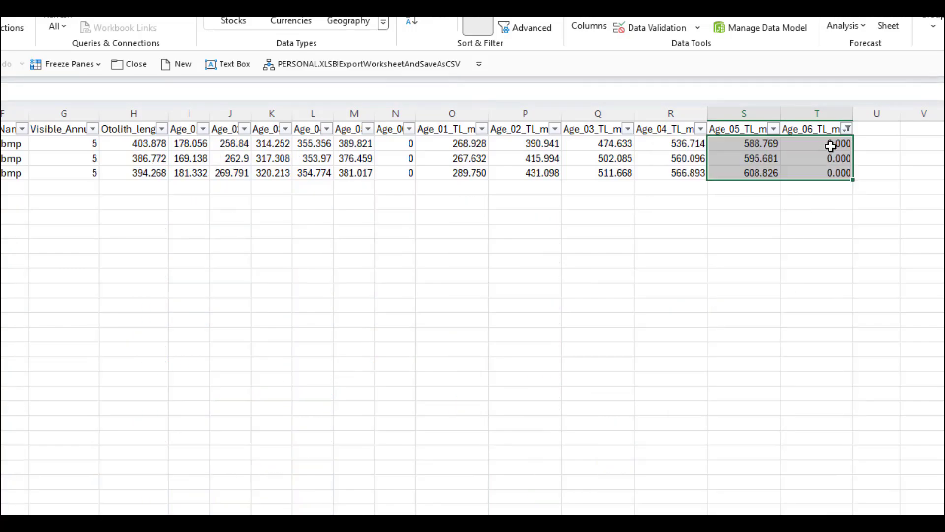
Clear the zero lengths from Age_06_TL_mm in the filtered rows, and remove the filtering to check the whole table
{"action": "left_click_drag", "start_coordinate": [830, 147], "coordinate": [831, 171]}
{"action": "key", "text": "Delete"}
{"action": "left_click", "coordinate": [847, 129]}
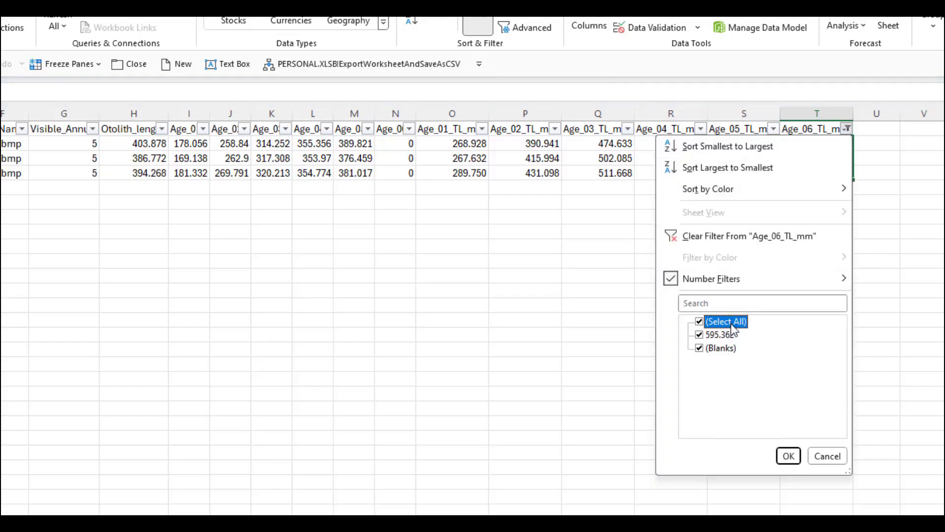
{"action": "left_click", "coordinate": [789, 456]}
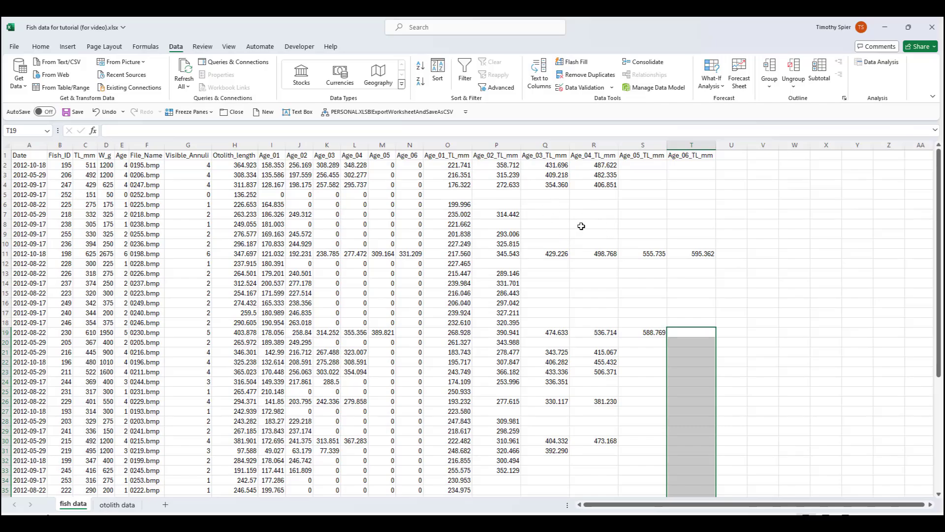
{"action": "scroll", "coordinate": [612, 277], "scroll_direction": "down", "scroll_amount": 11}
{"action": "scroll", "coordinate": [612, 278], "scroll_direction": "up", "scroll_amount": 11}
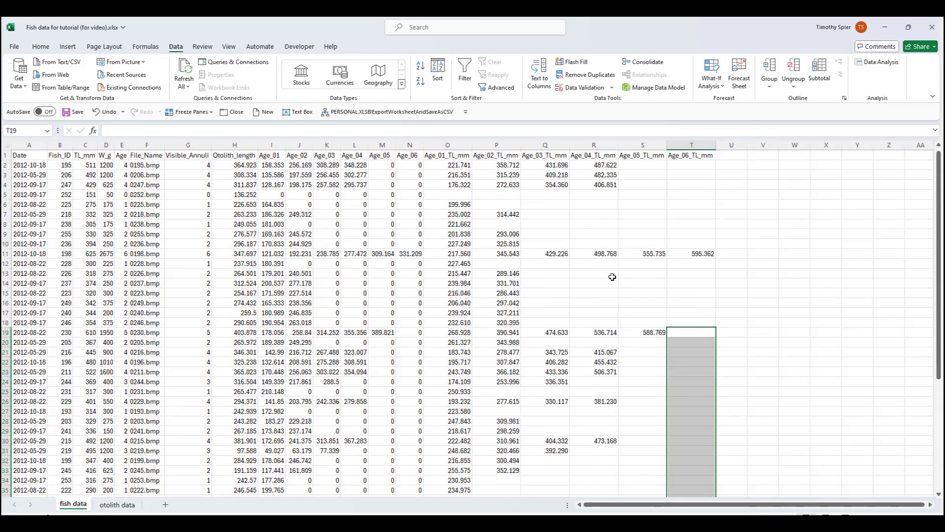